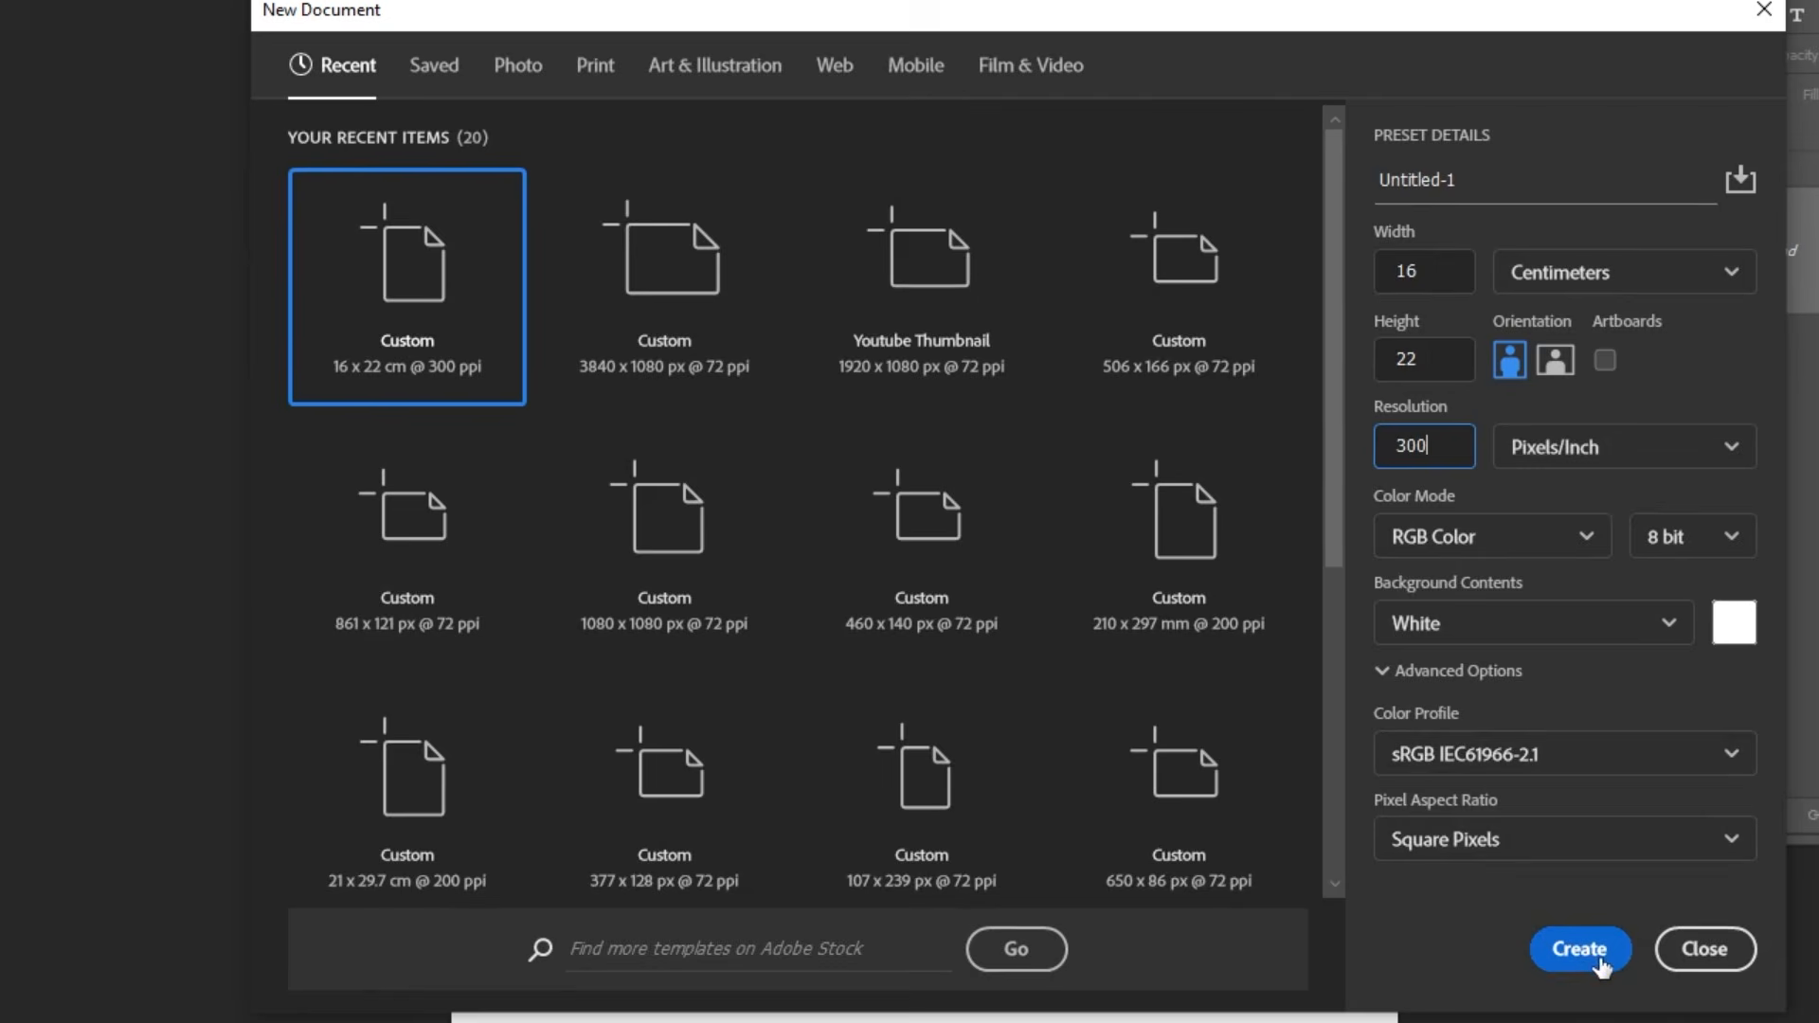
Create a 16 × 22 cm RGB document at 300 pixels/inch and place the forest image from the freepik folder in it.
click(1580, 949)
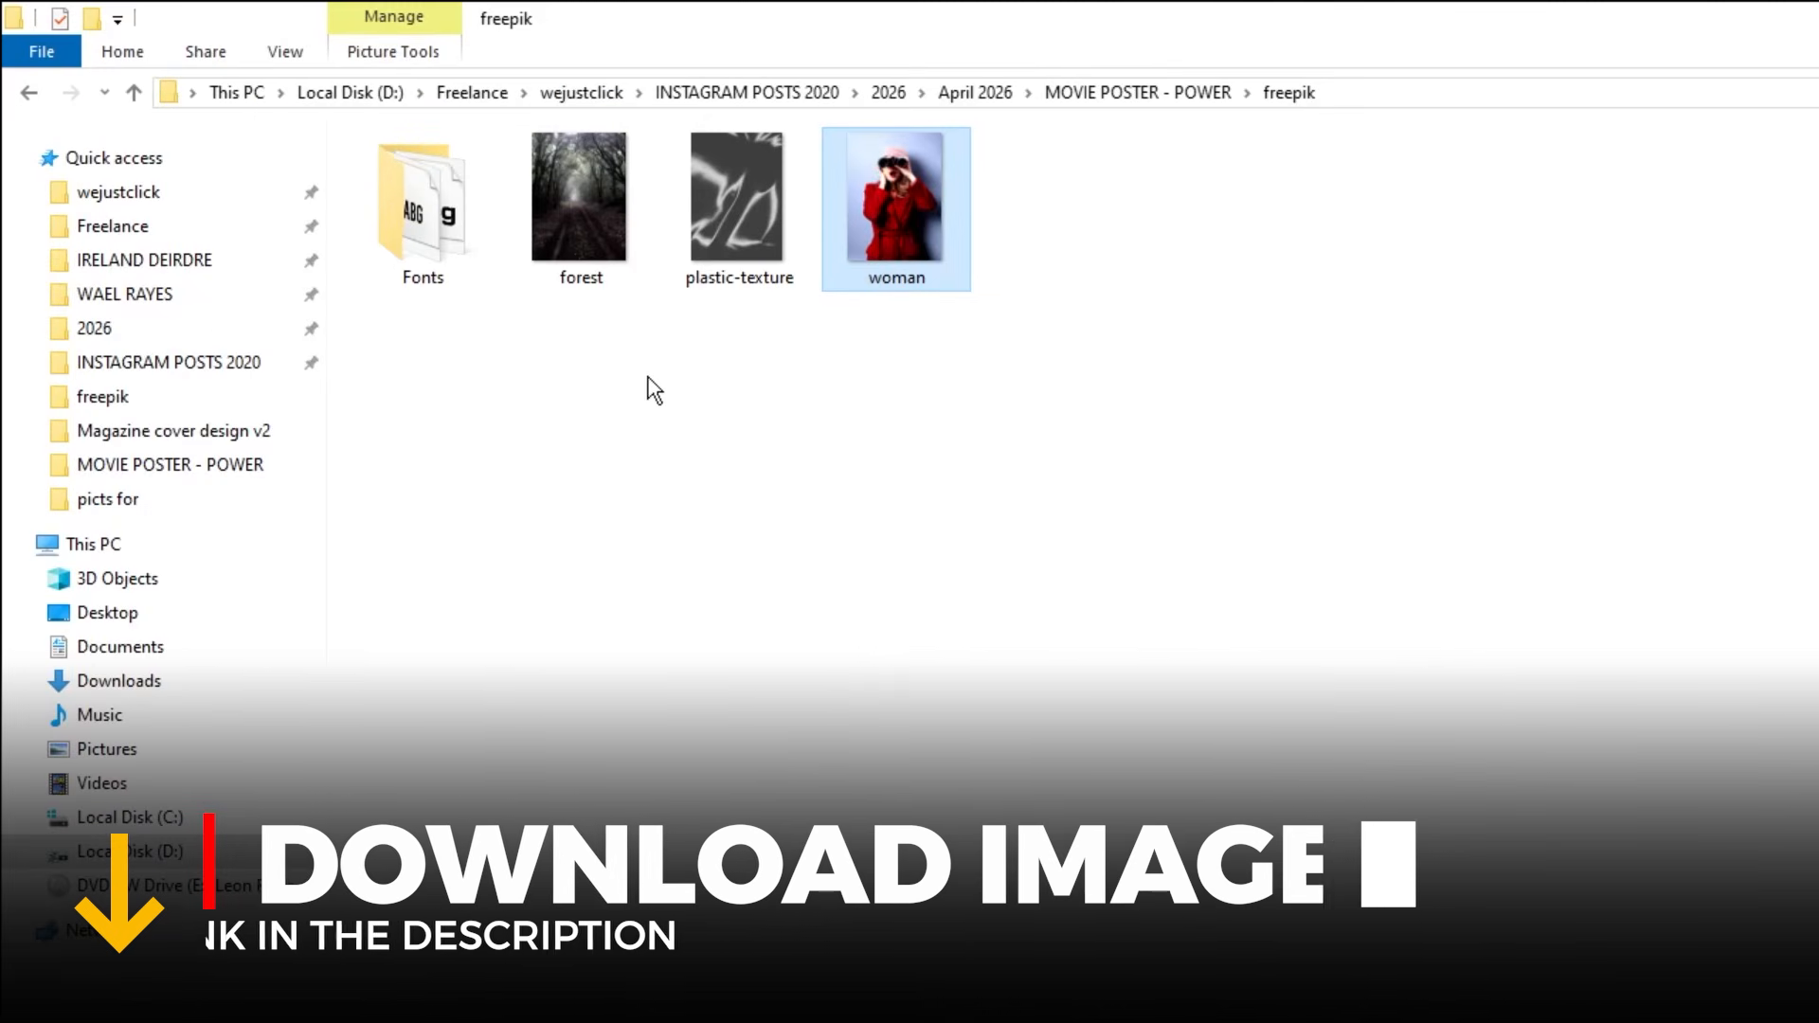
click(432, 194)
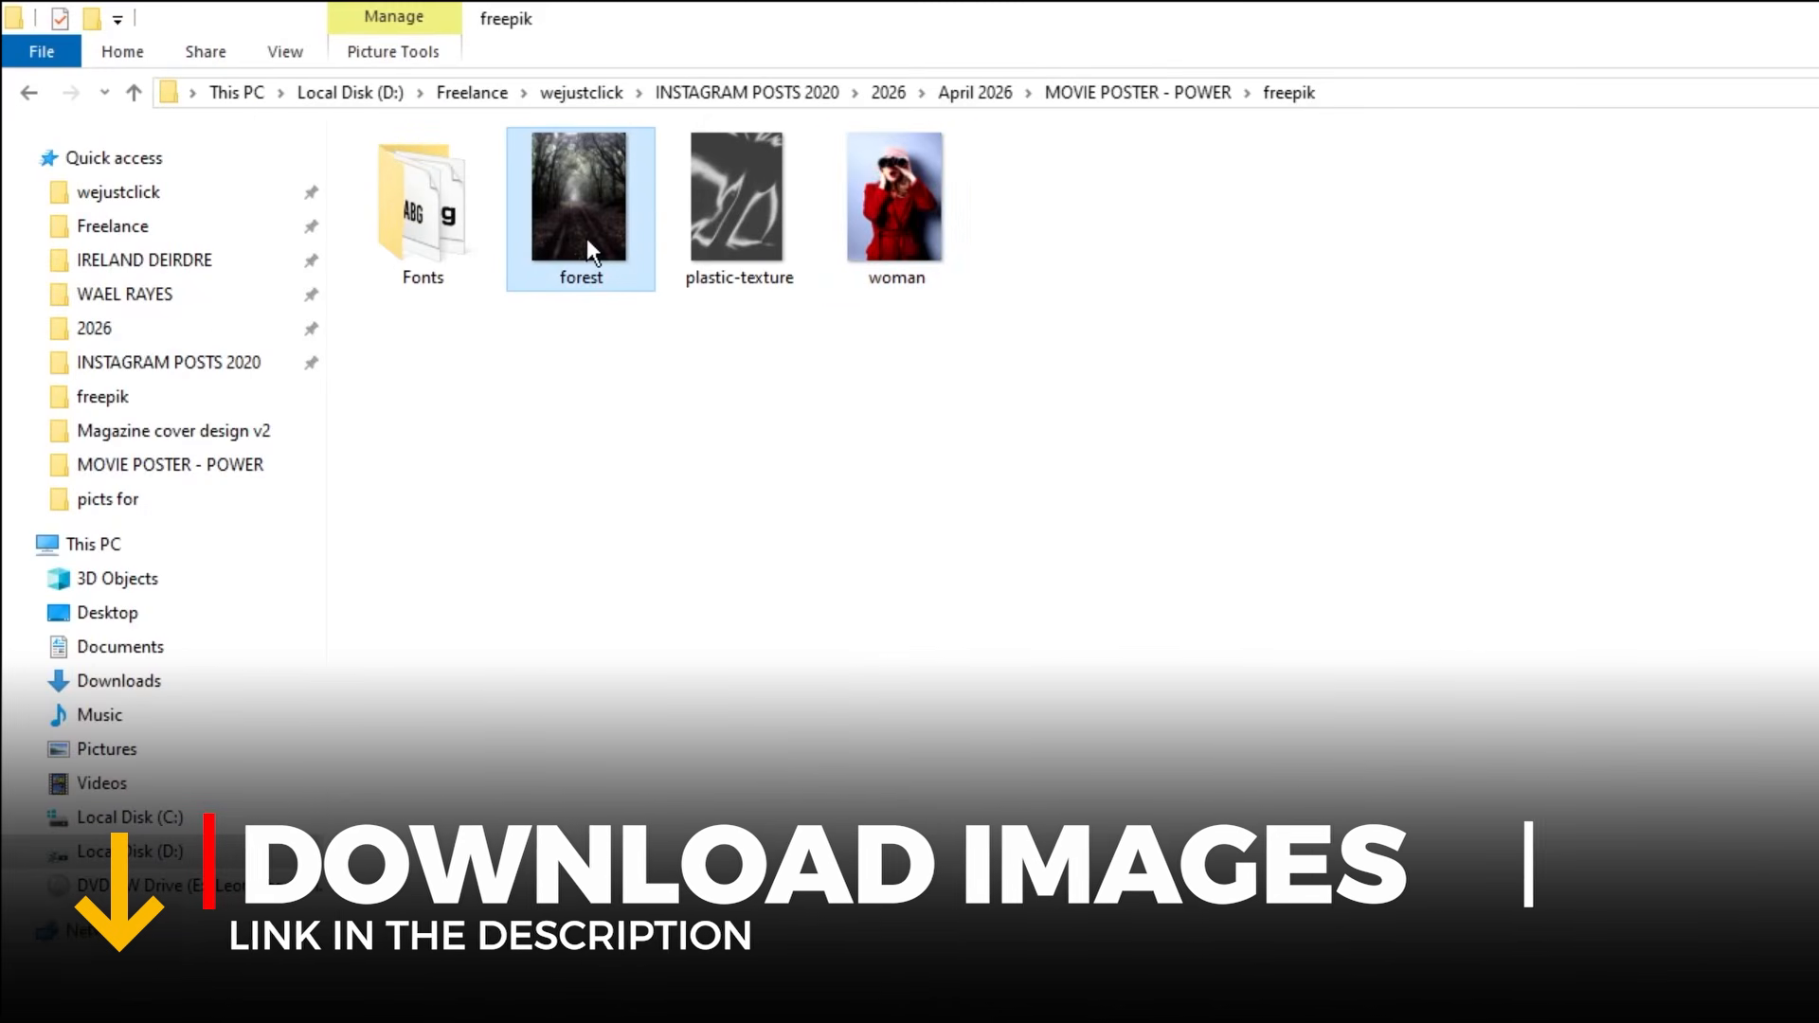
drag(588, 245, 823, 590)
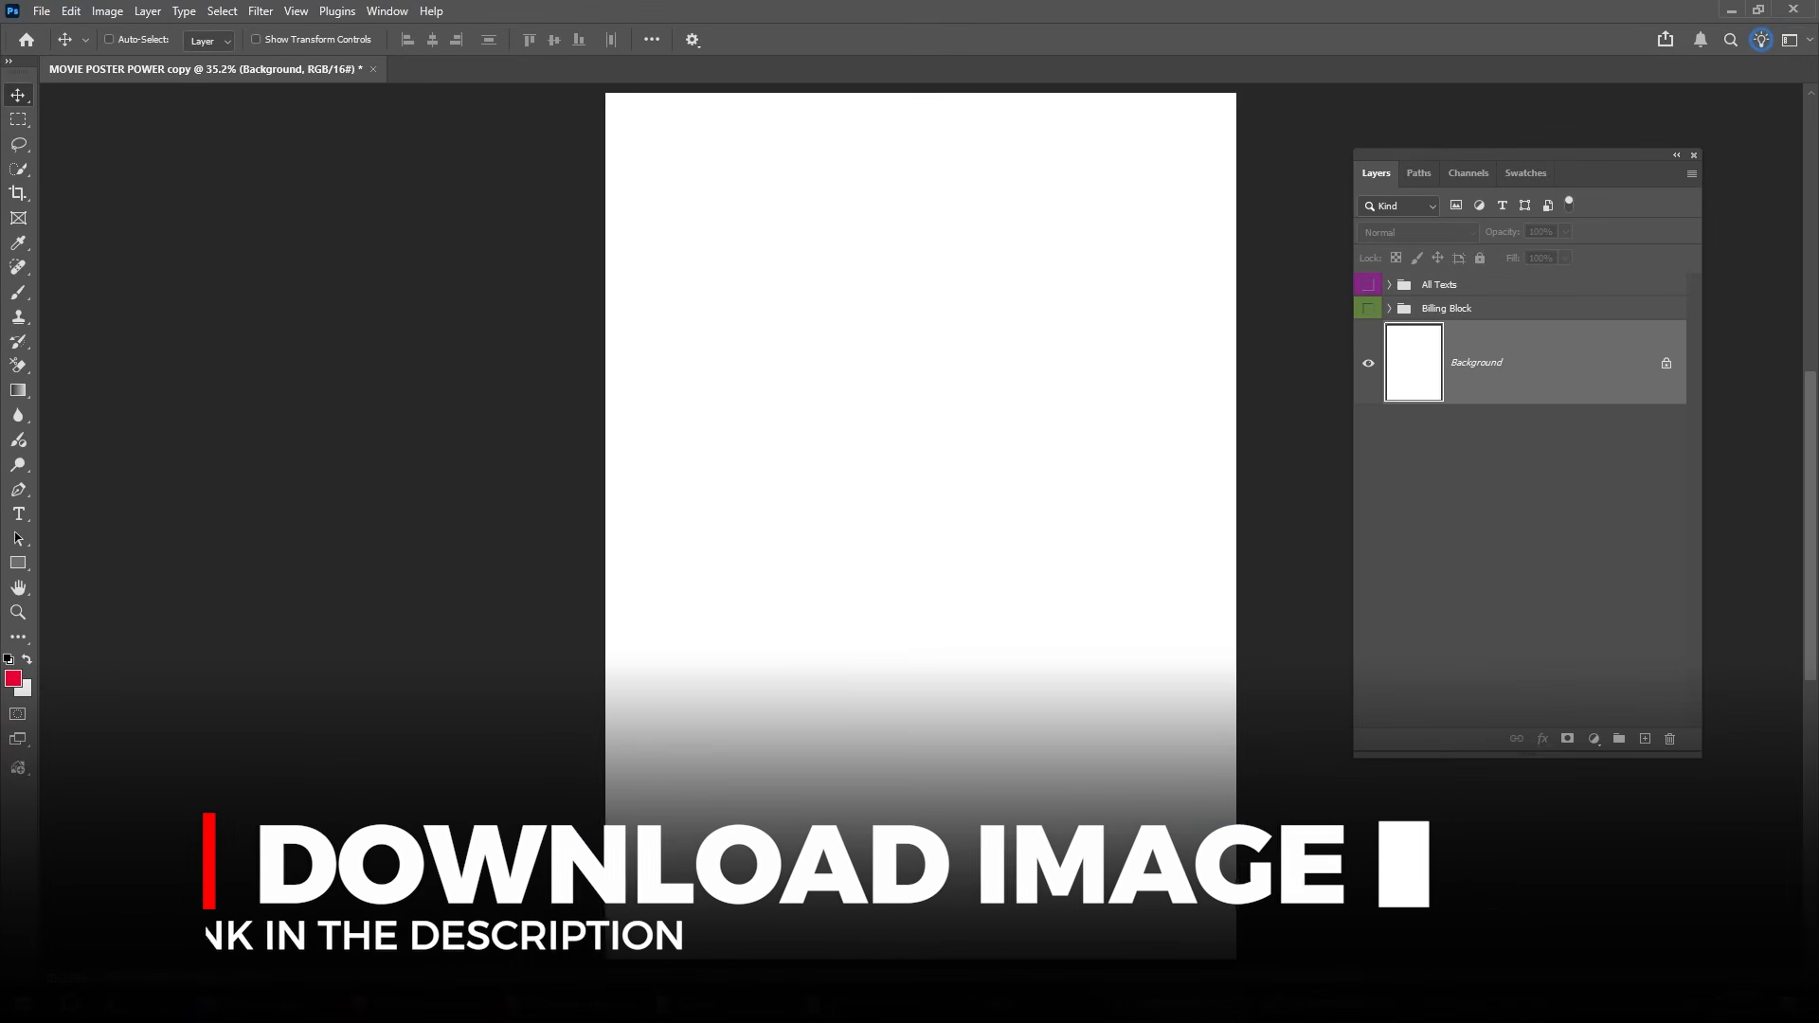
key(Return)
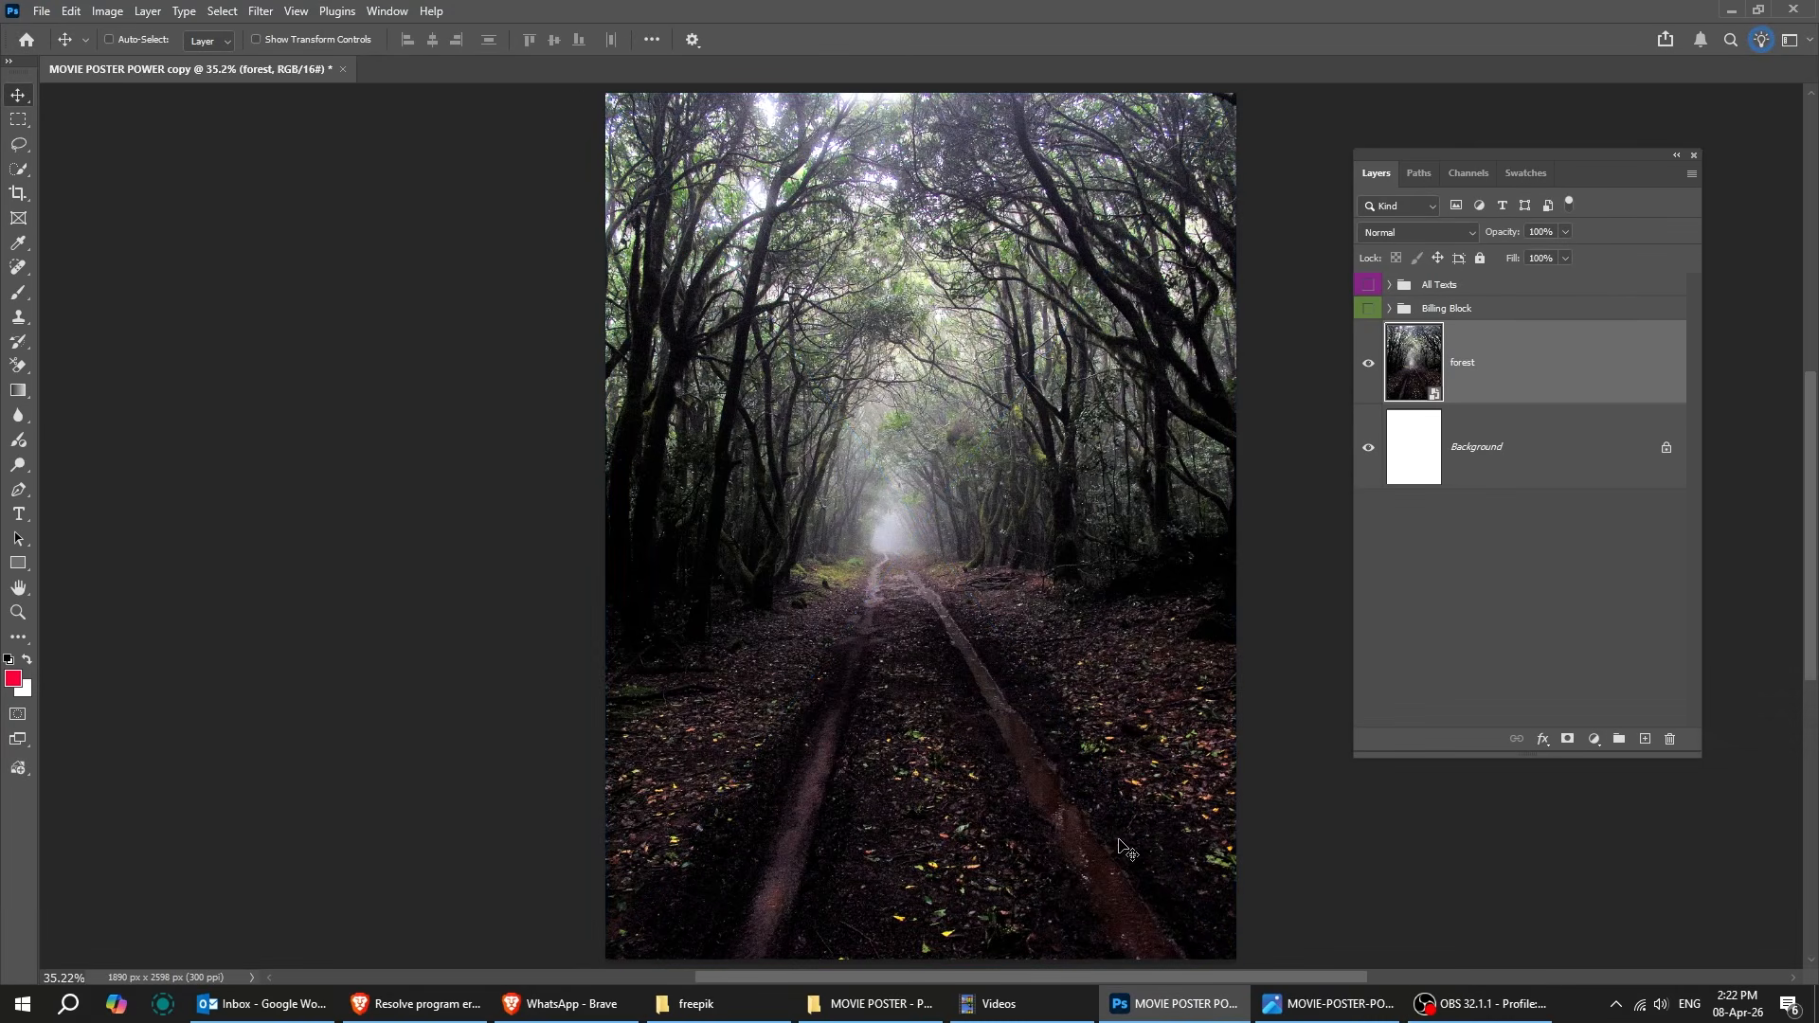
Place the woman image from the freepik folder above the forest layer, filling the canvas.
click(720, 1004)
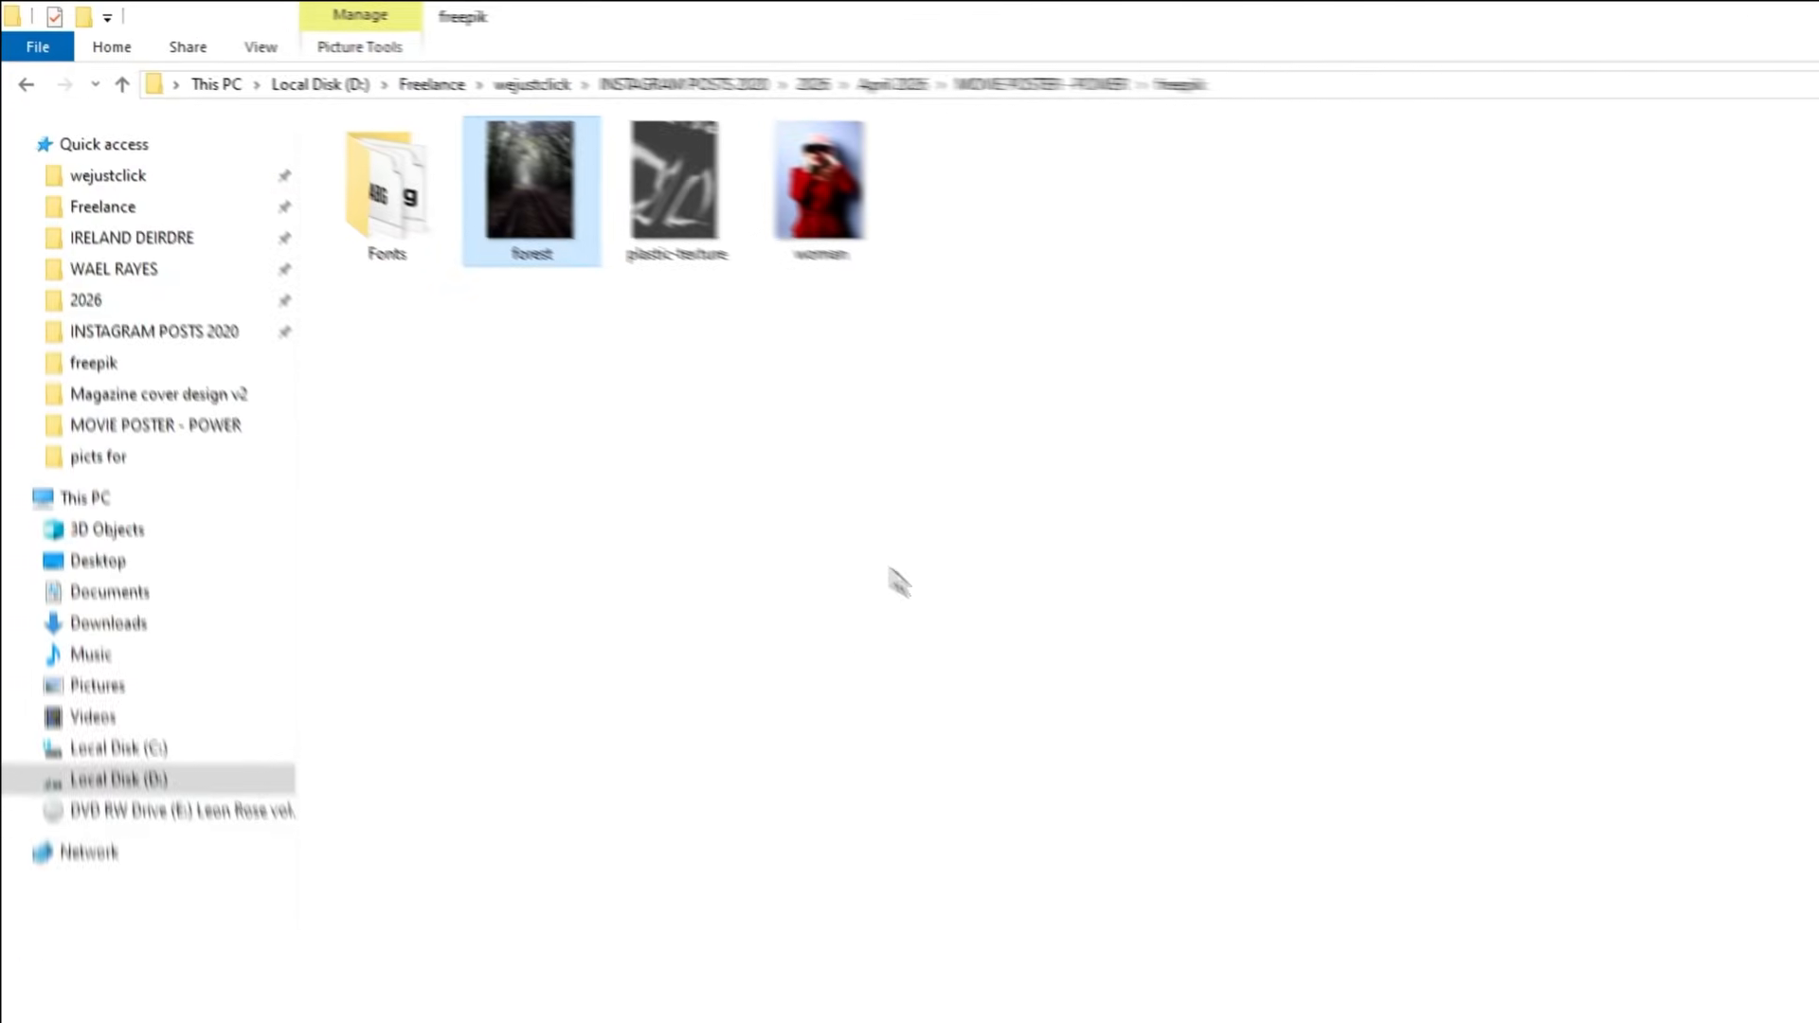
drag(919, 242, 986, 680)
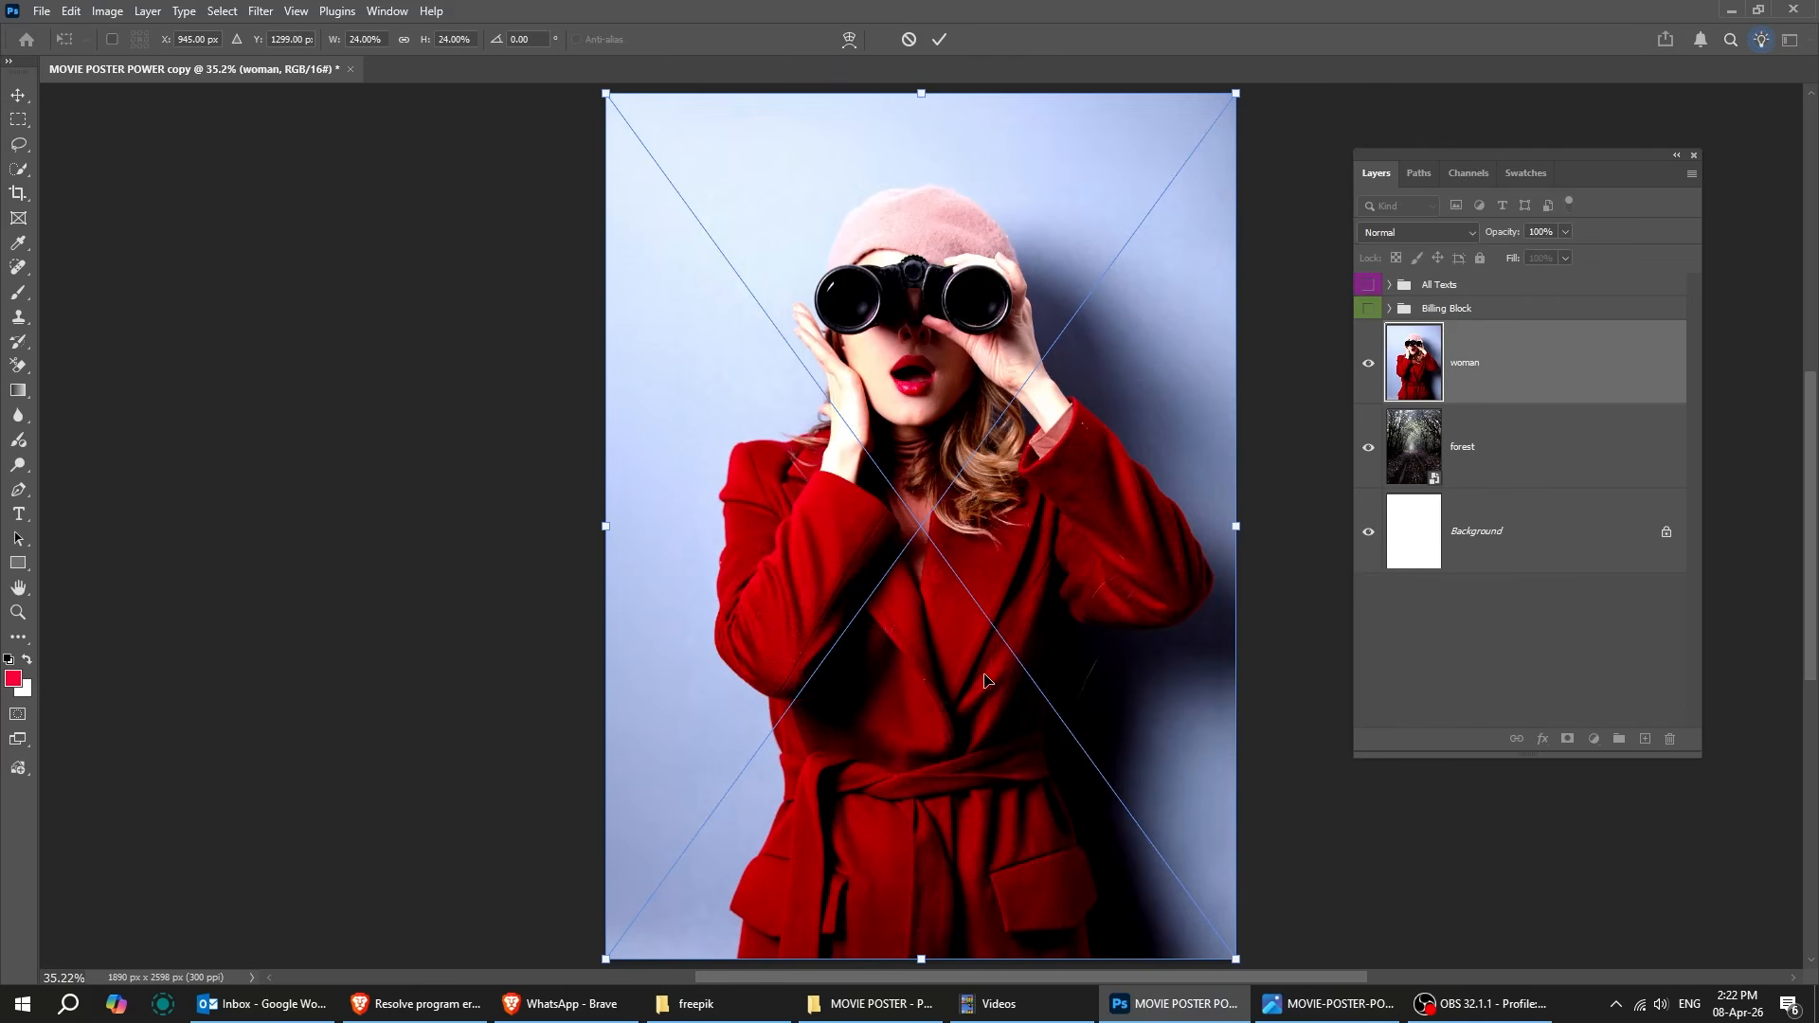
key(Return)
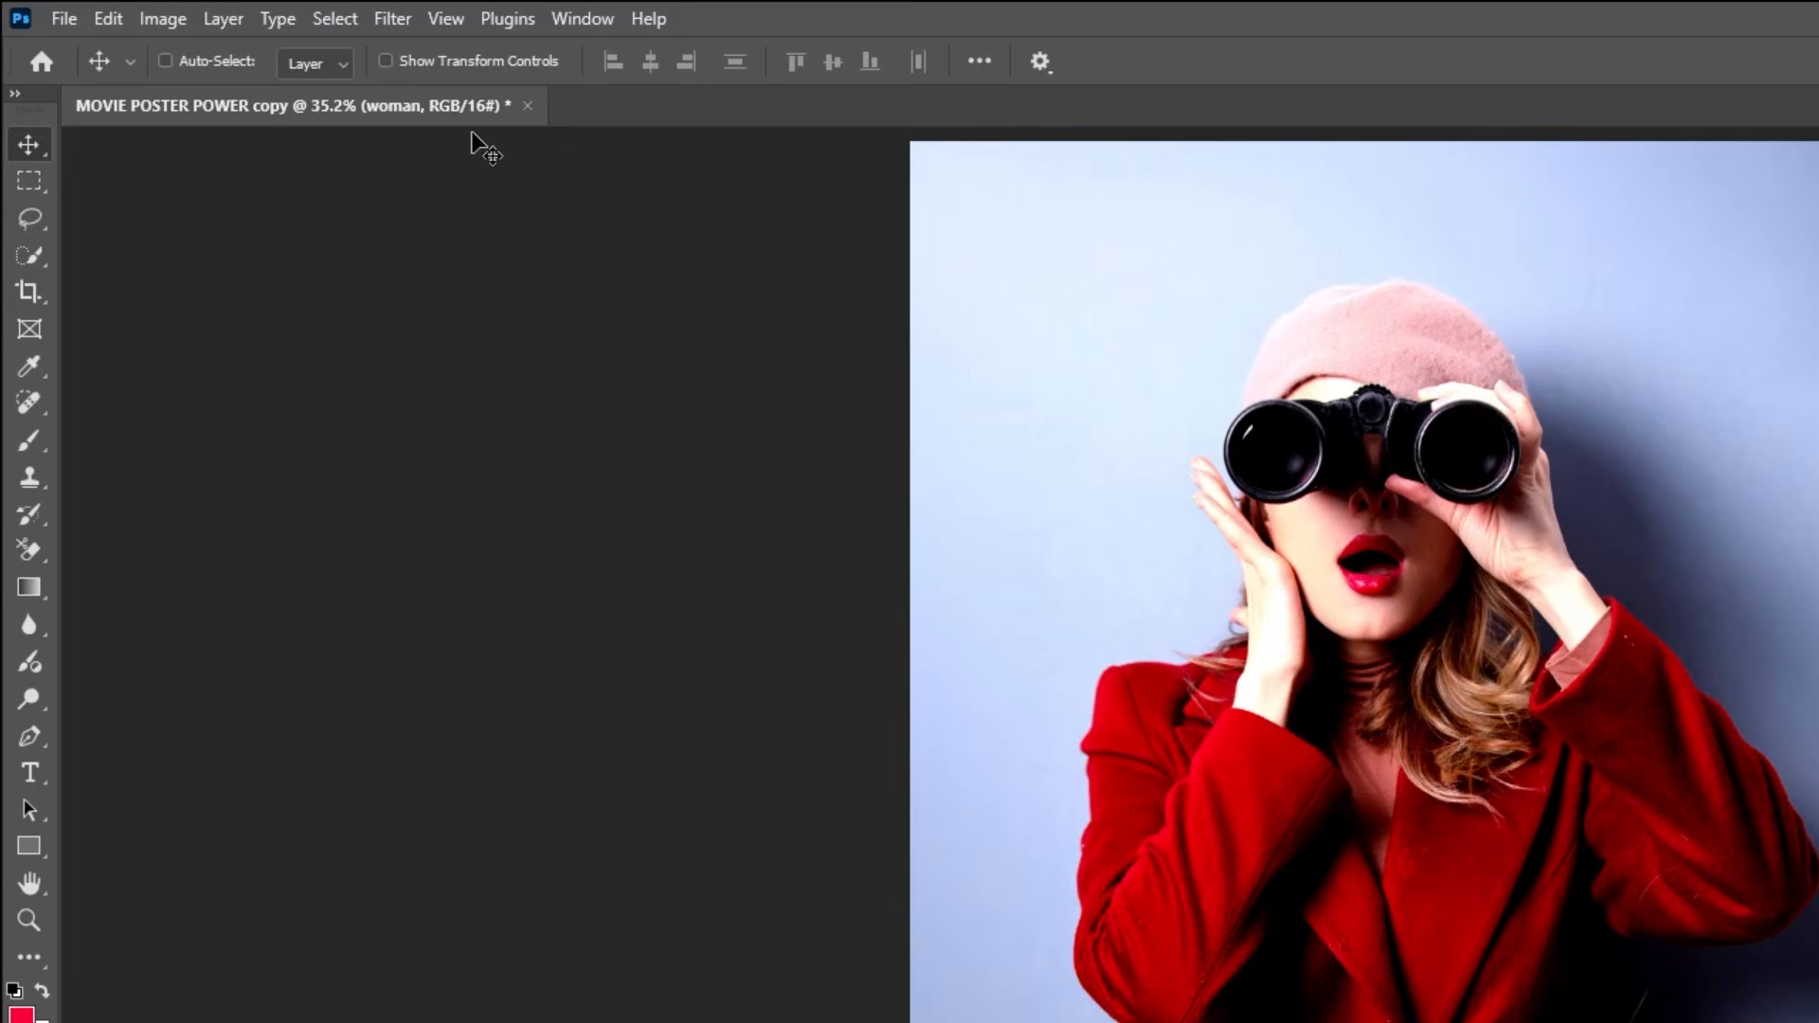
Select the subject of the woman layer and mask out its blue background.
click(350, 20)
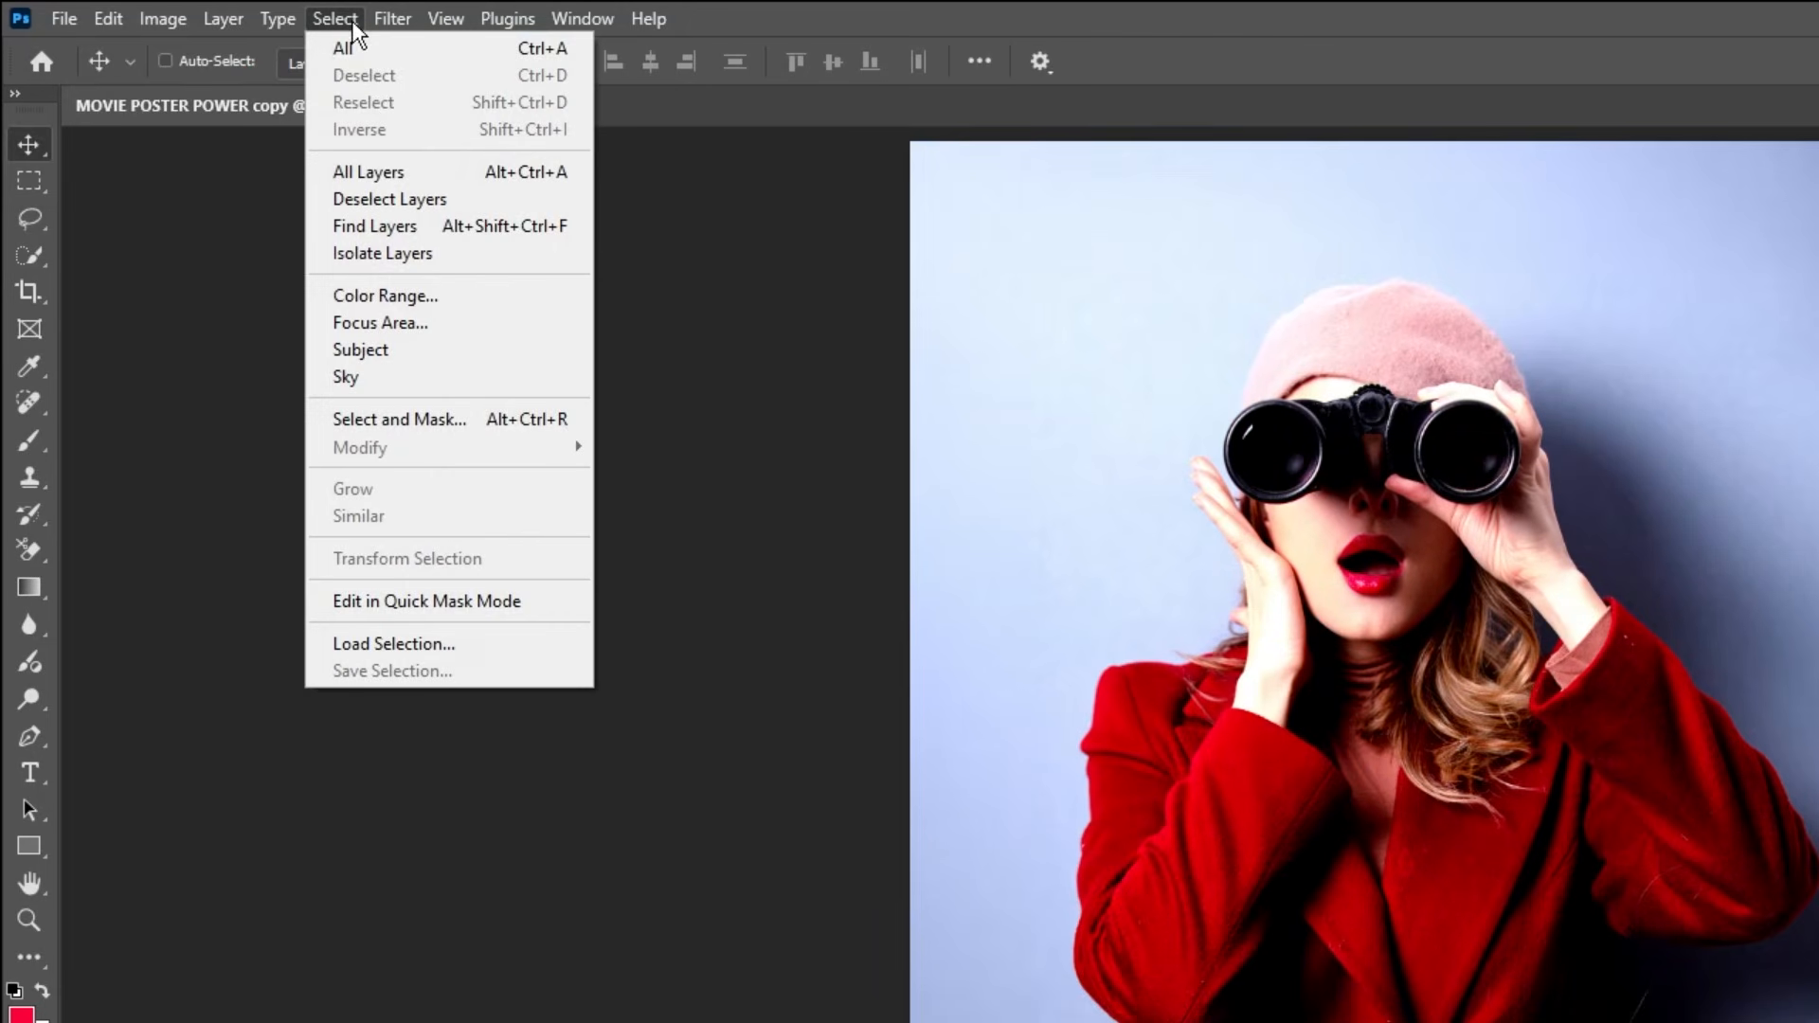
click(423, 350)
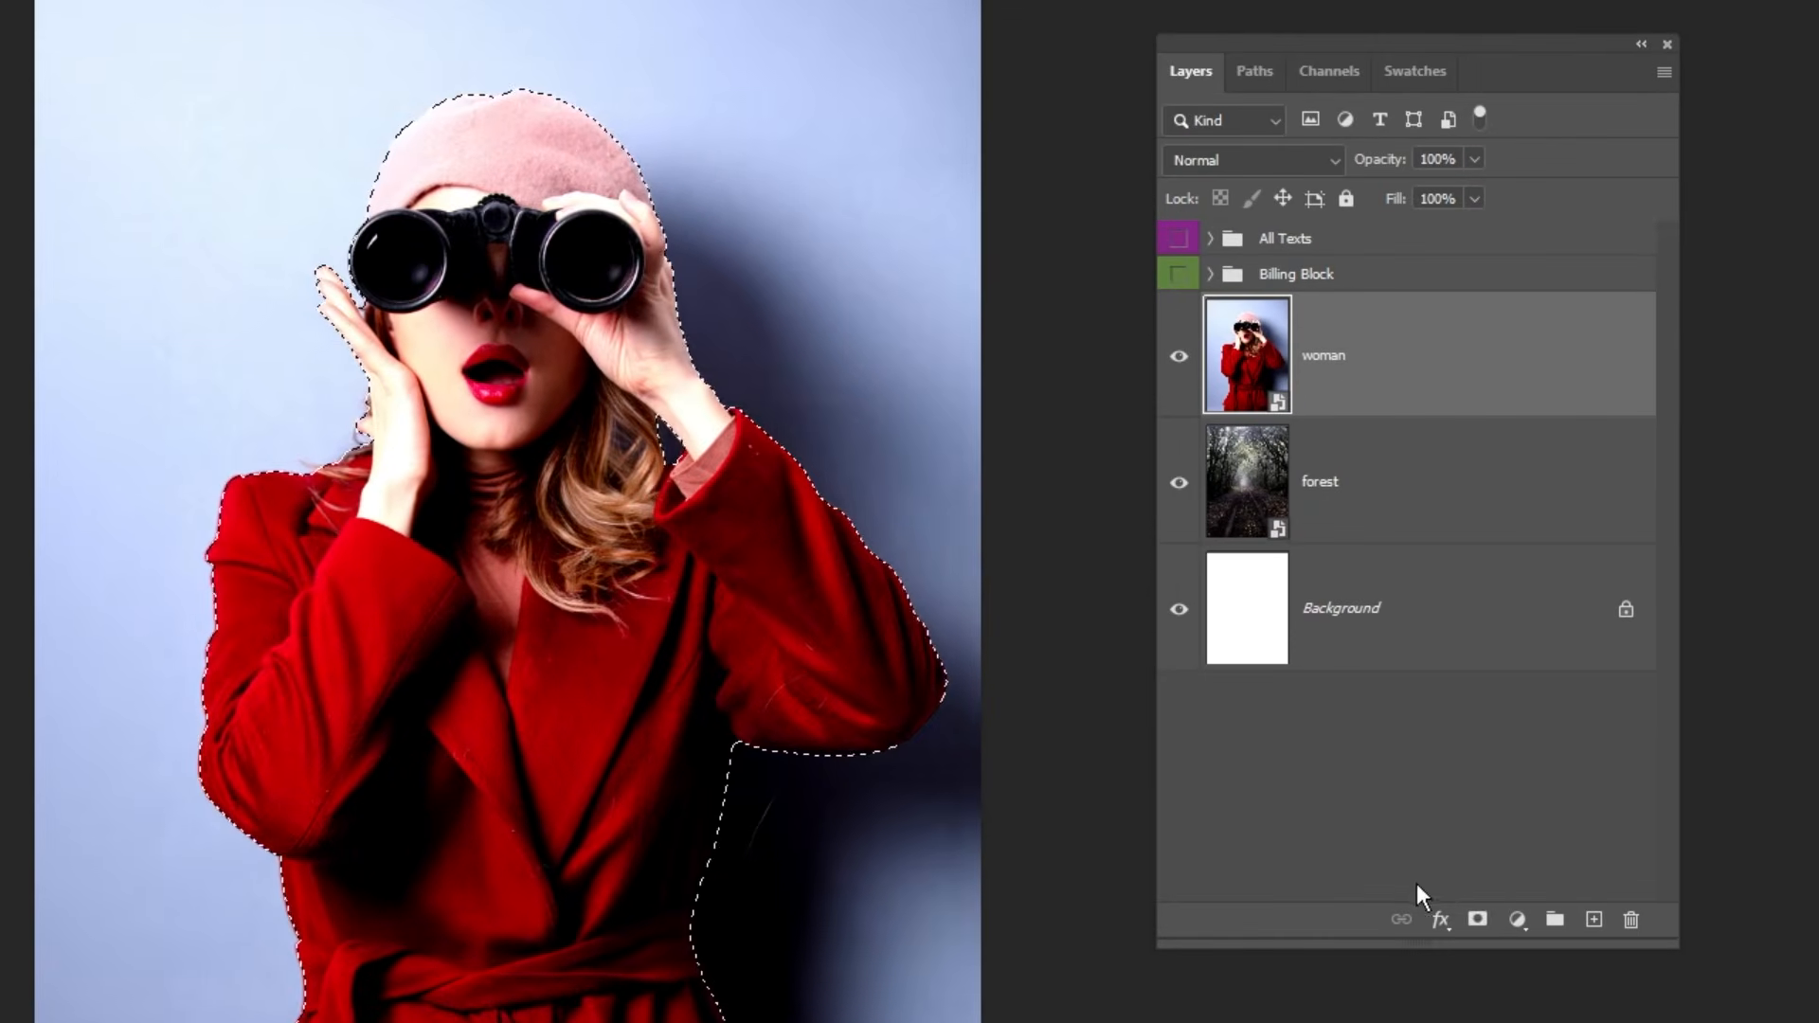
click(1477, 919)
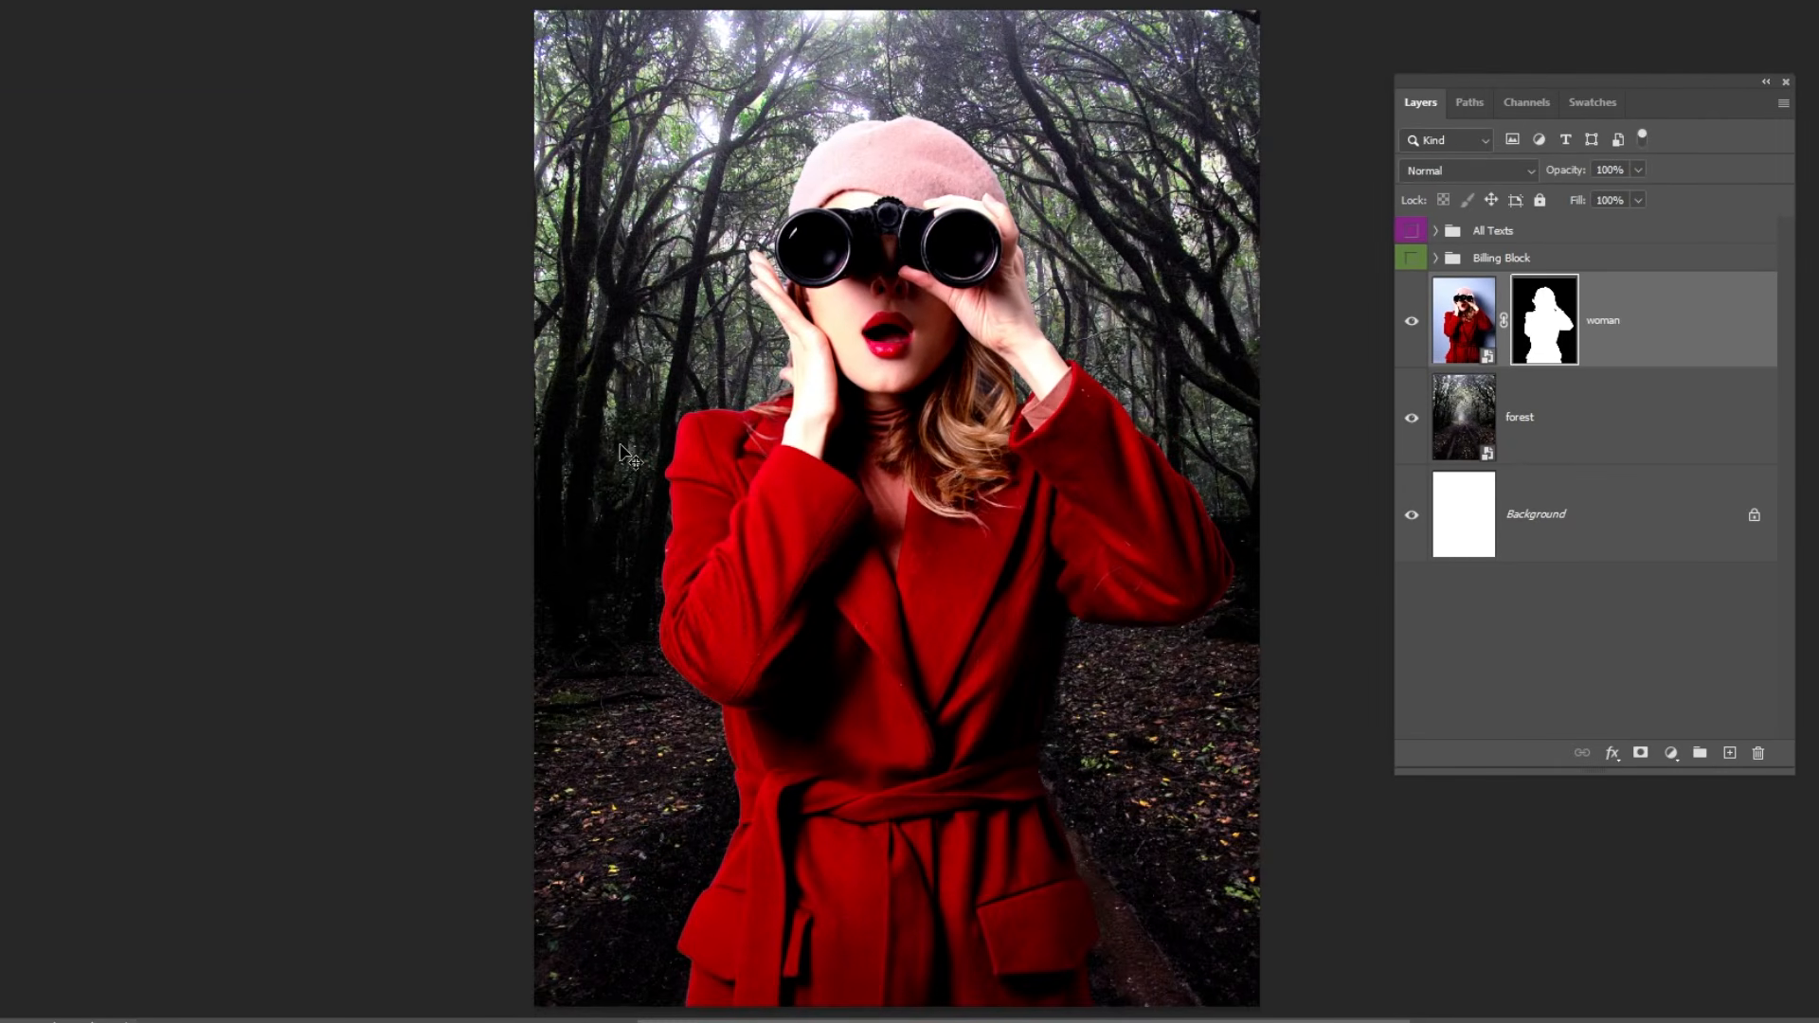
Show the Contextual Task Bar and harmonize the woman layer with the forest scene.
click(1468, 324)
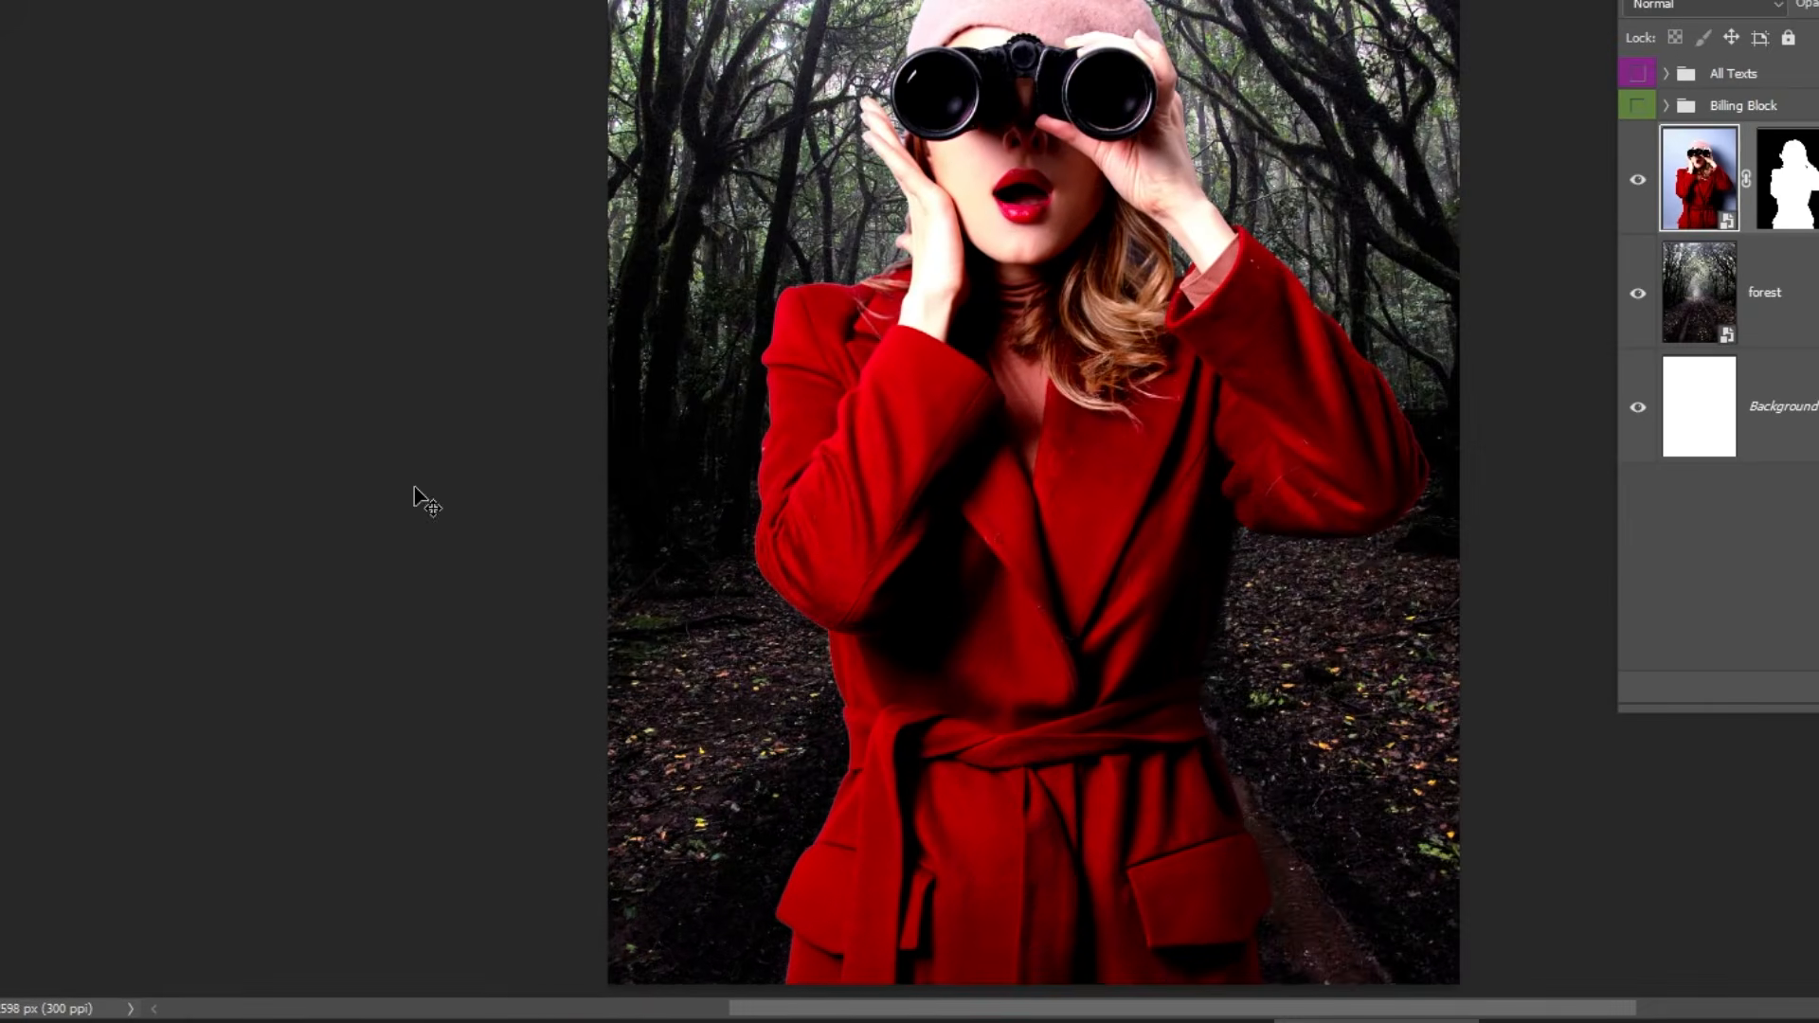
right_click(371, 583)
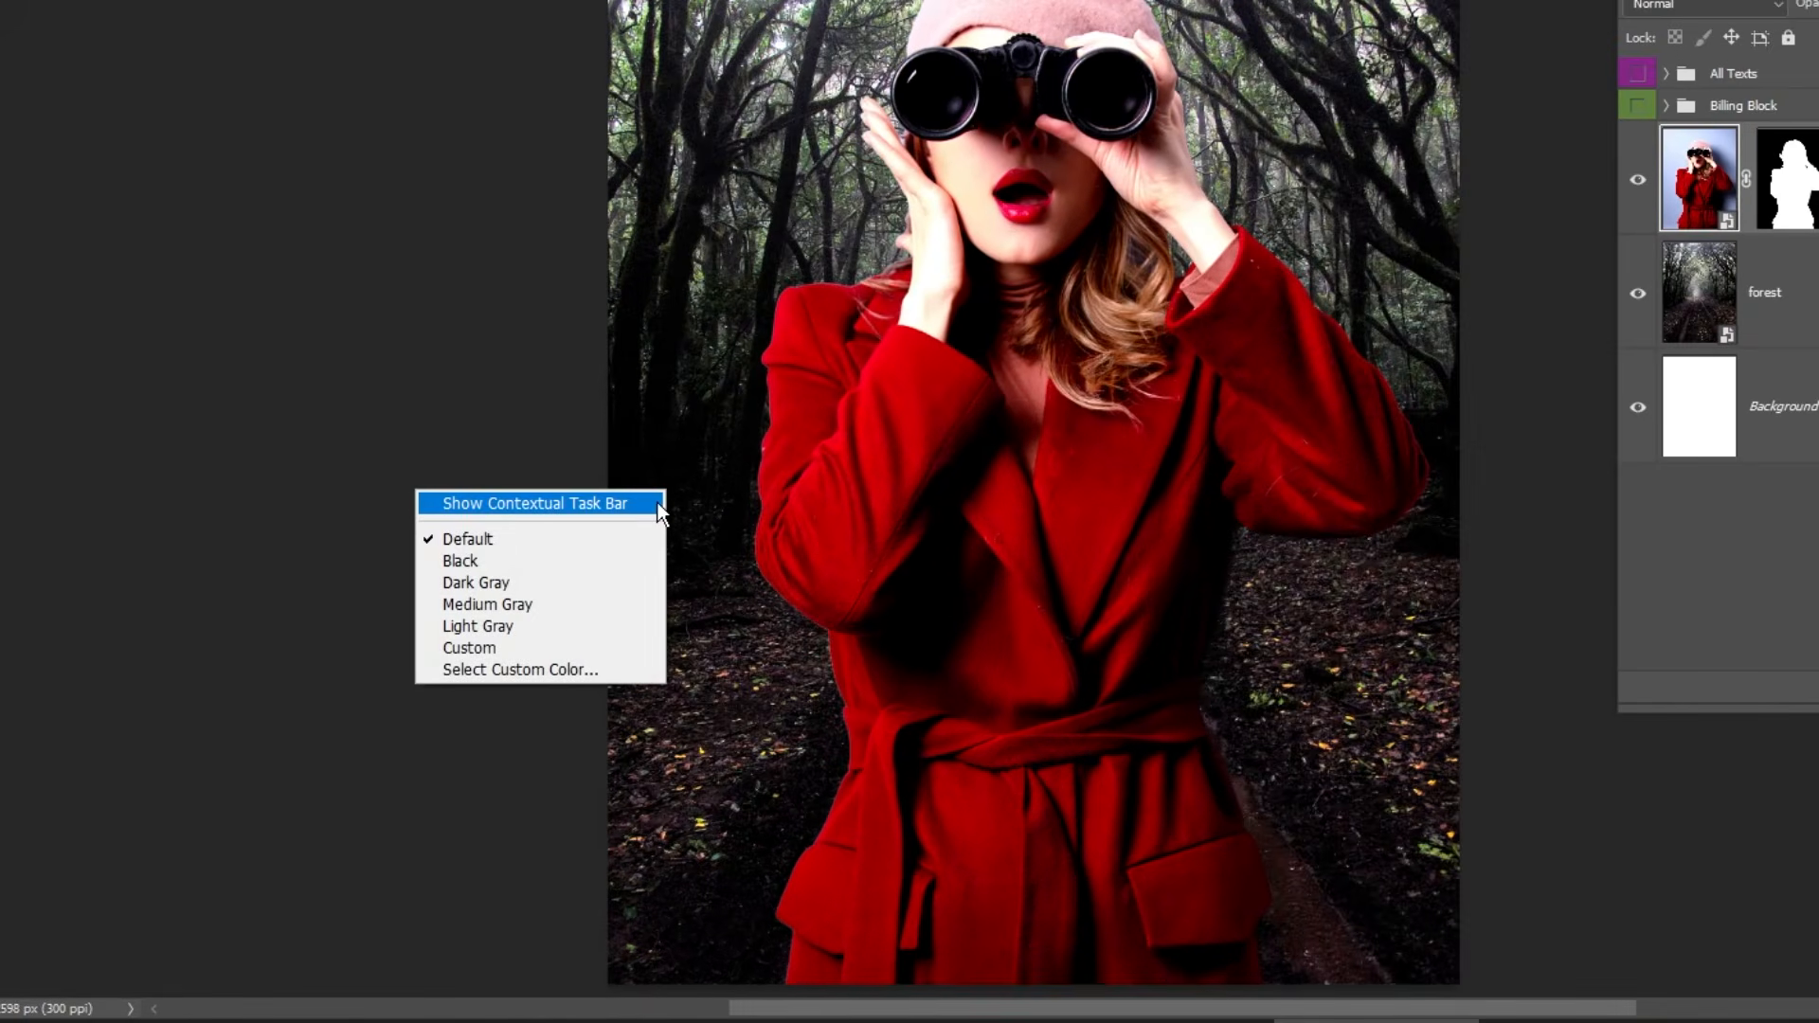
click(626, 503)
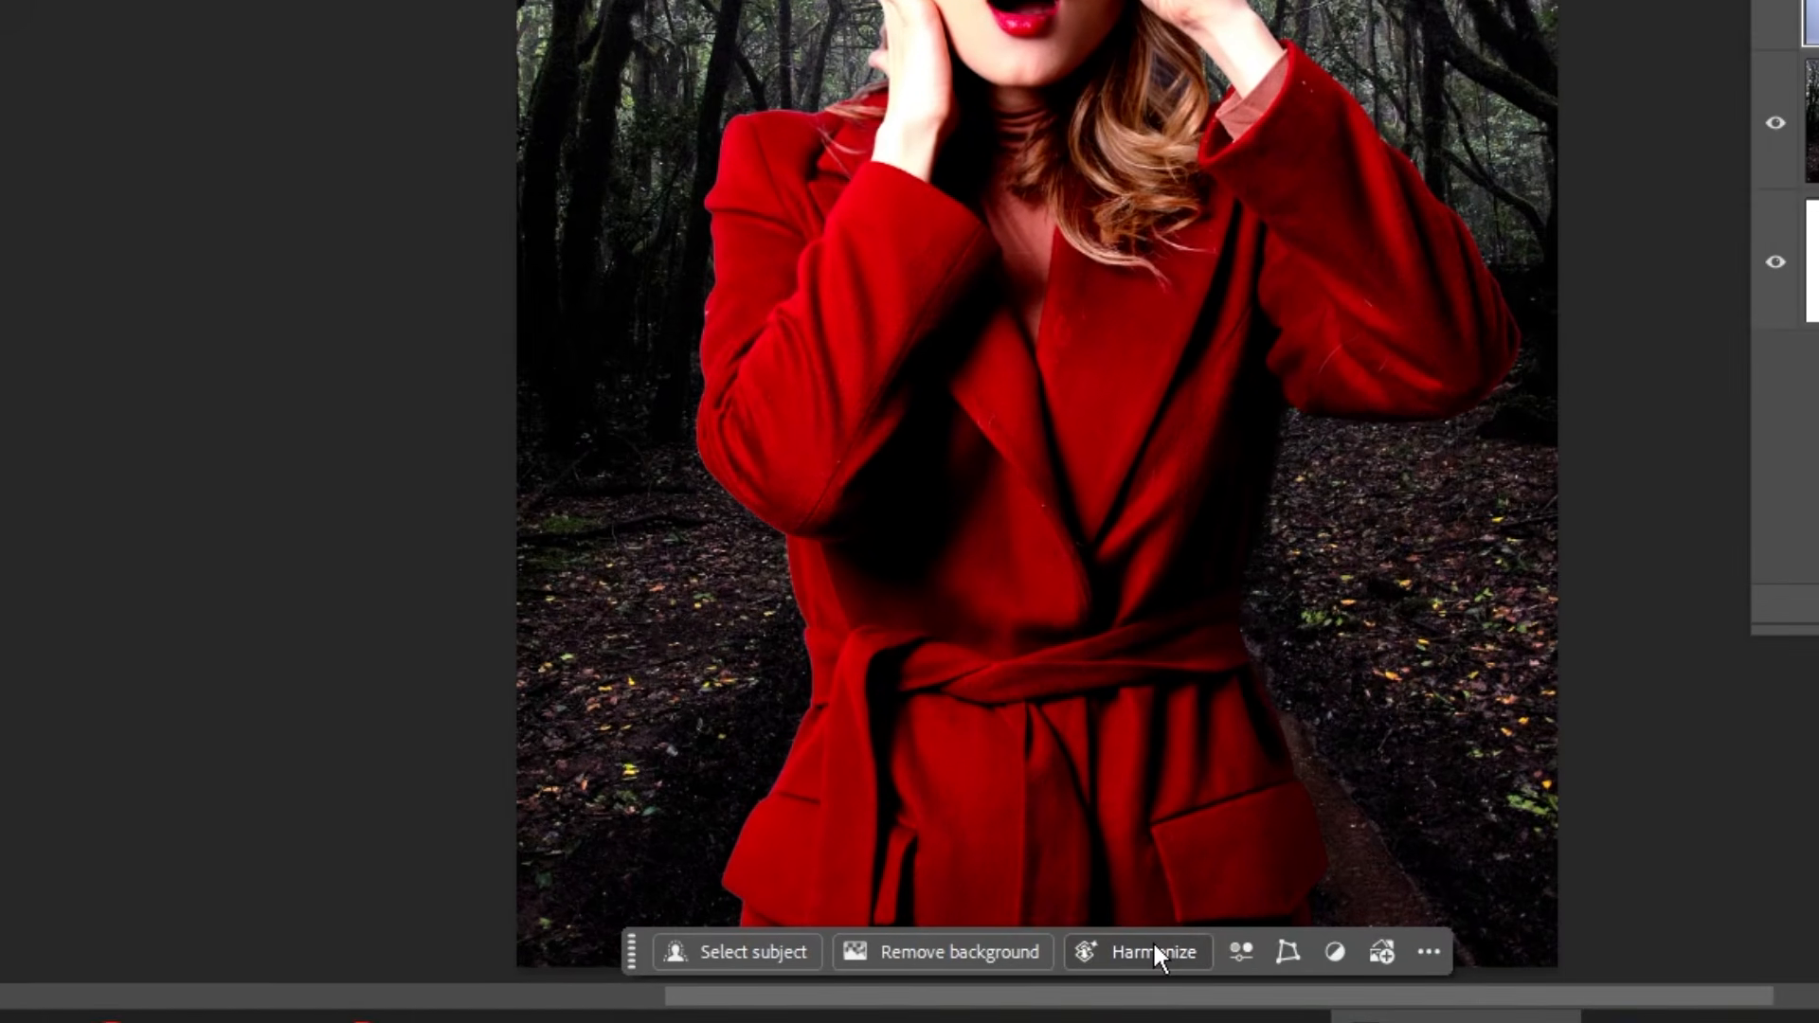
click(1128, 970)
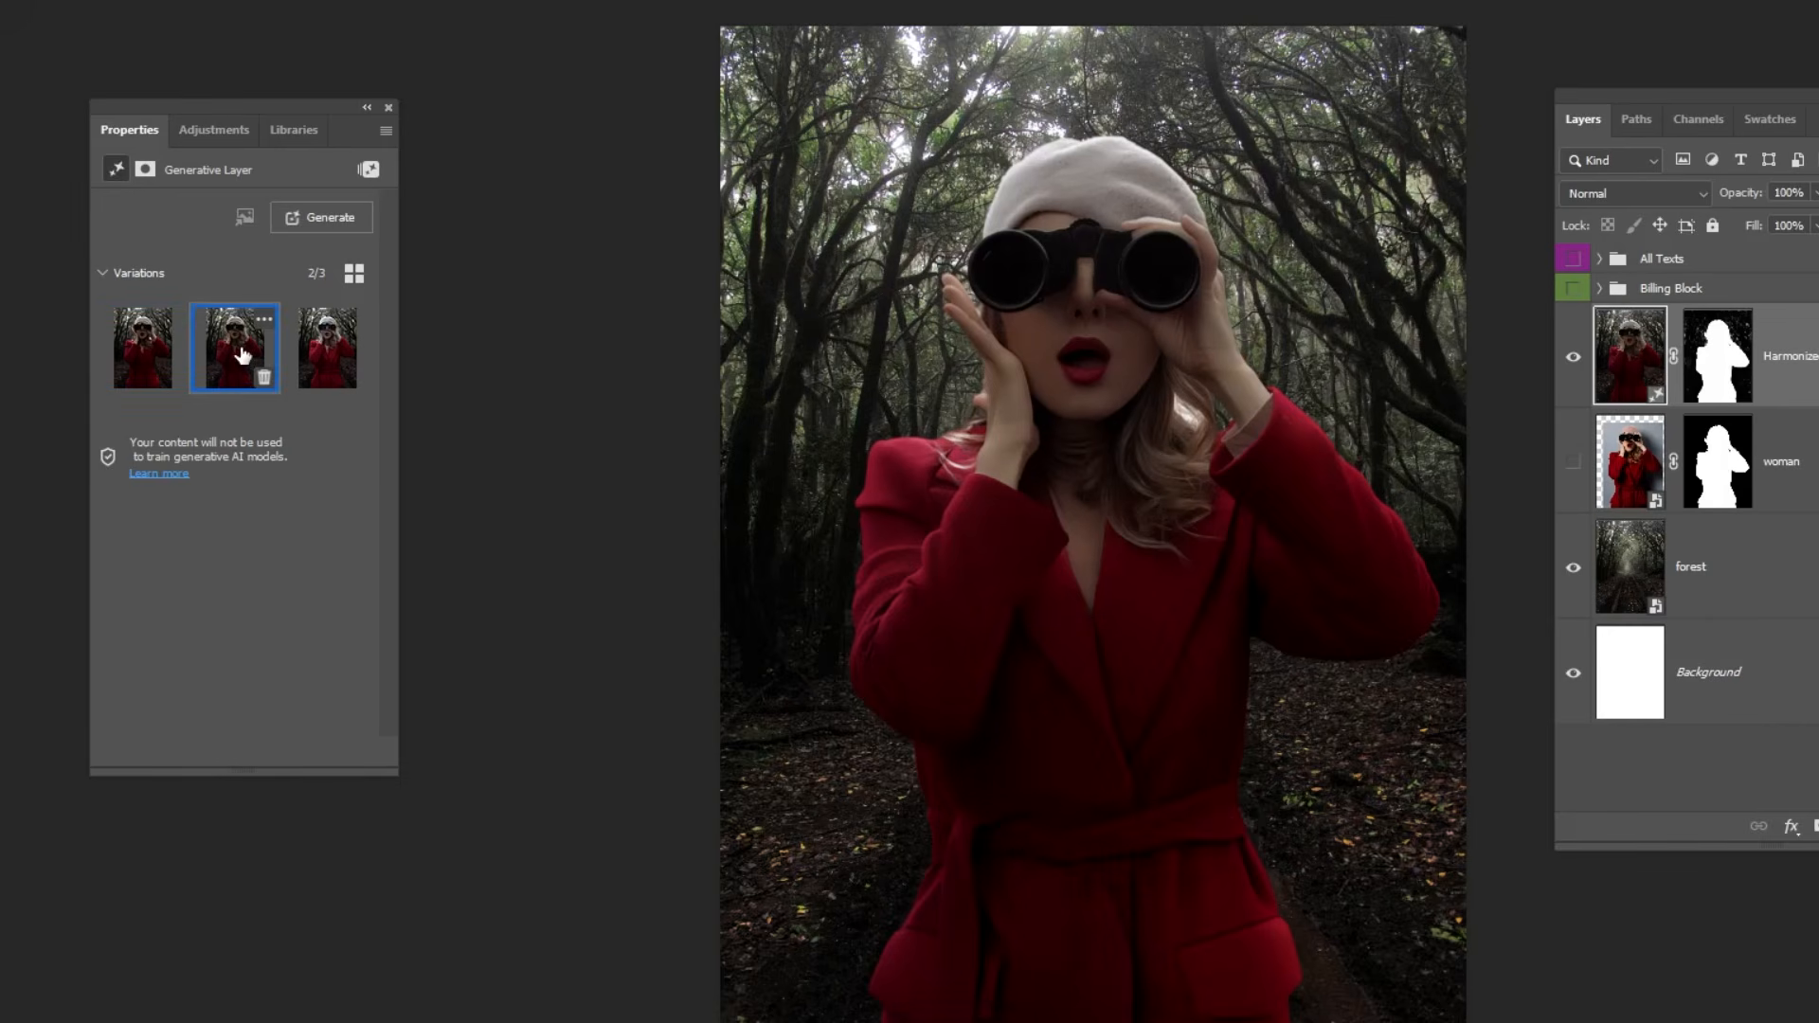
Compare the harmonized variations, keep the first one and close its properties.
click(333, 358)
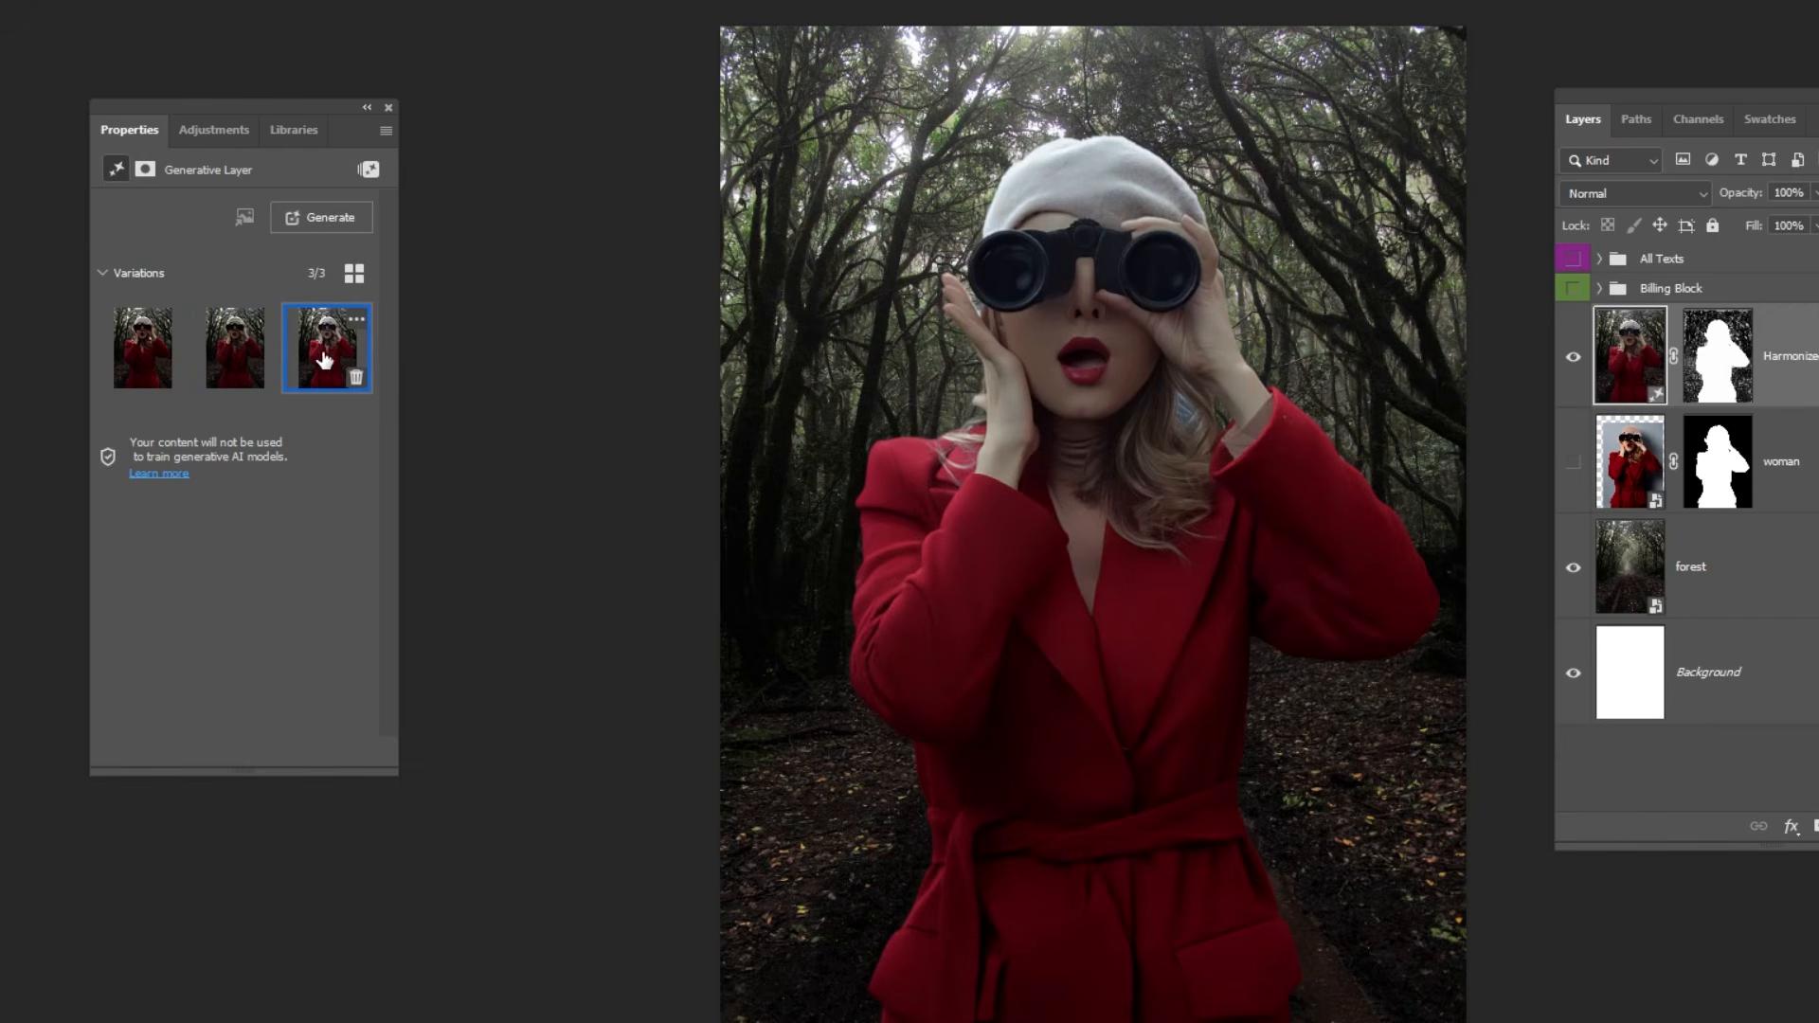
click(157, 349)
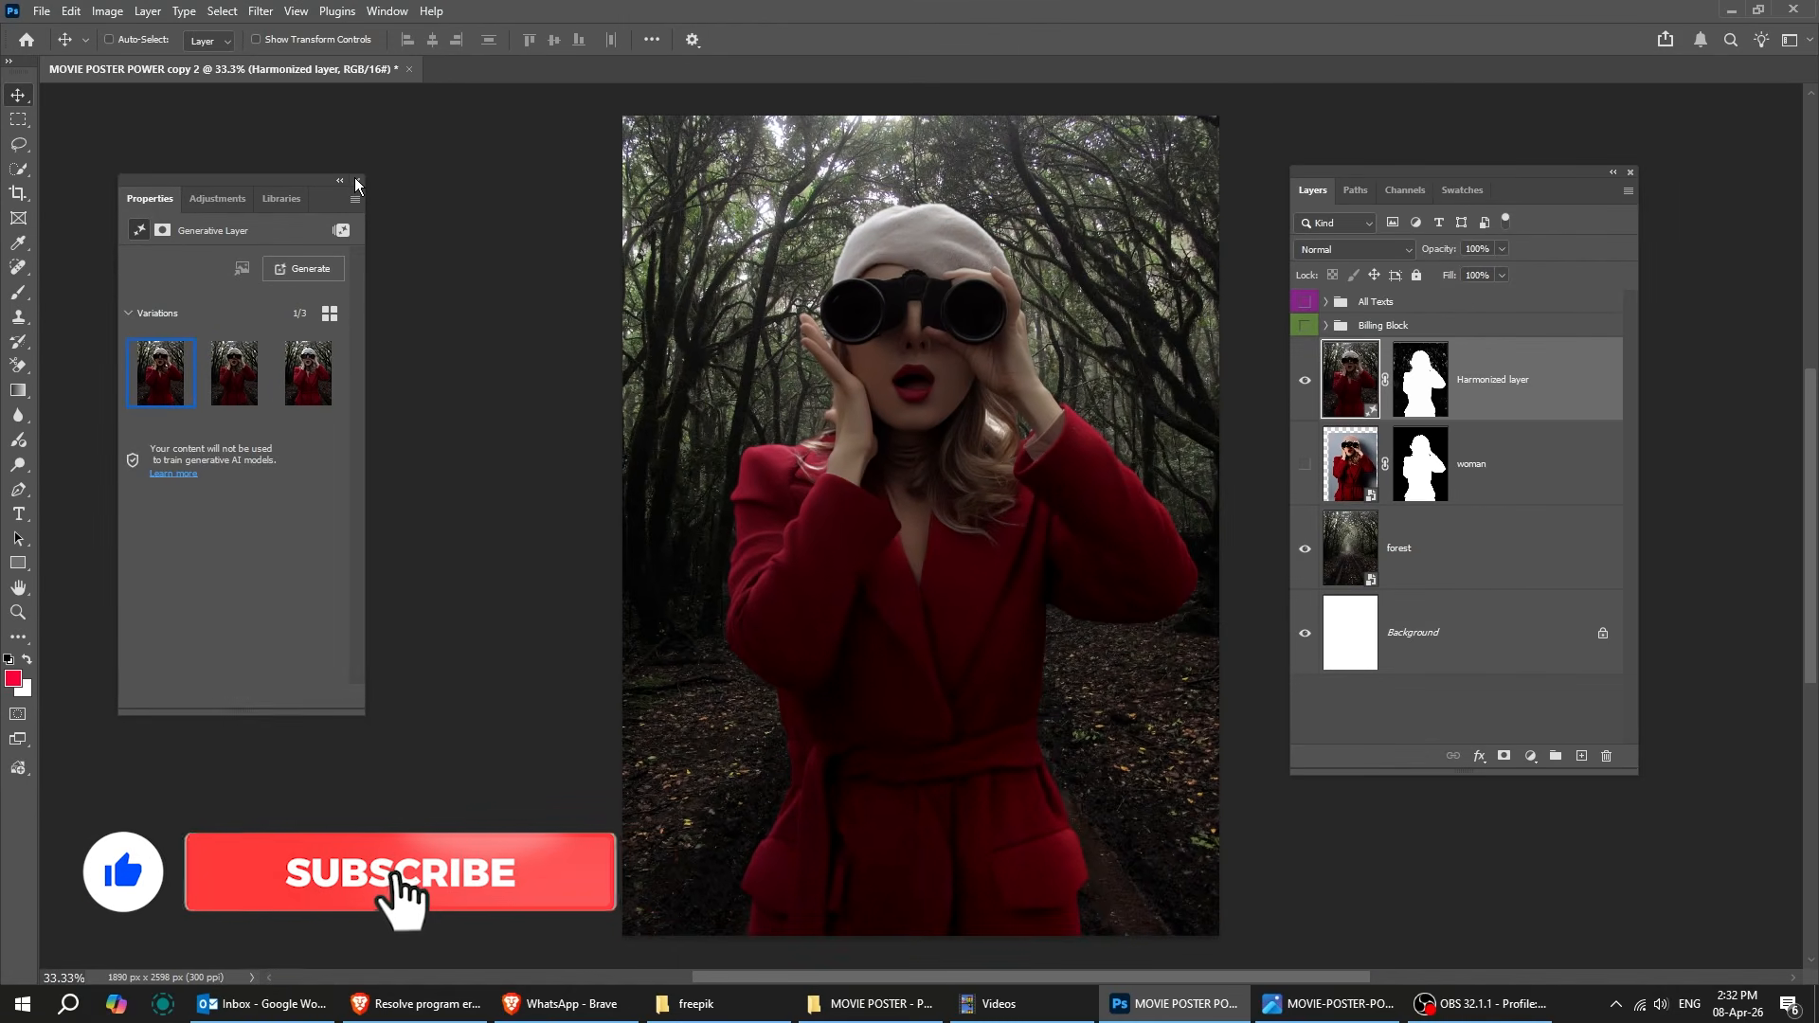
click(358, 181)
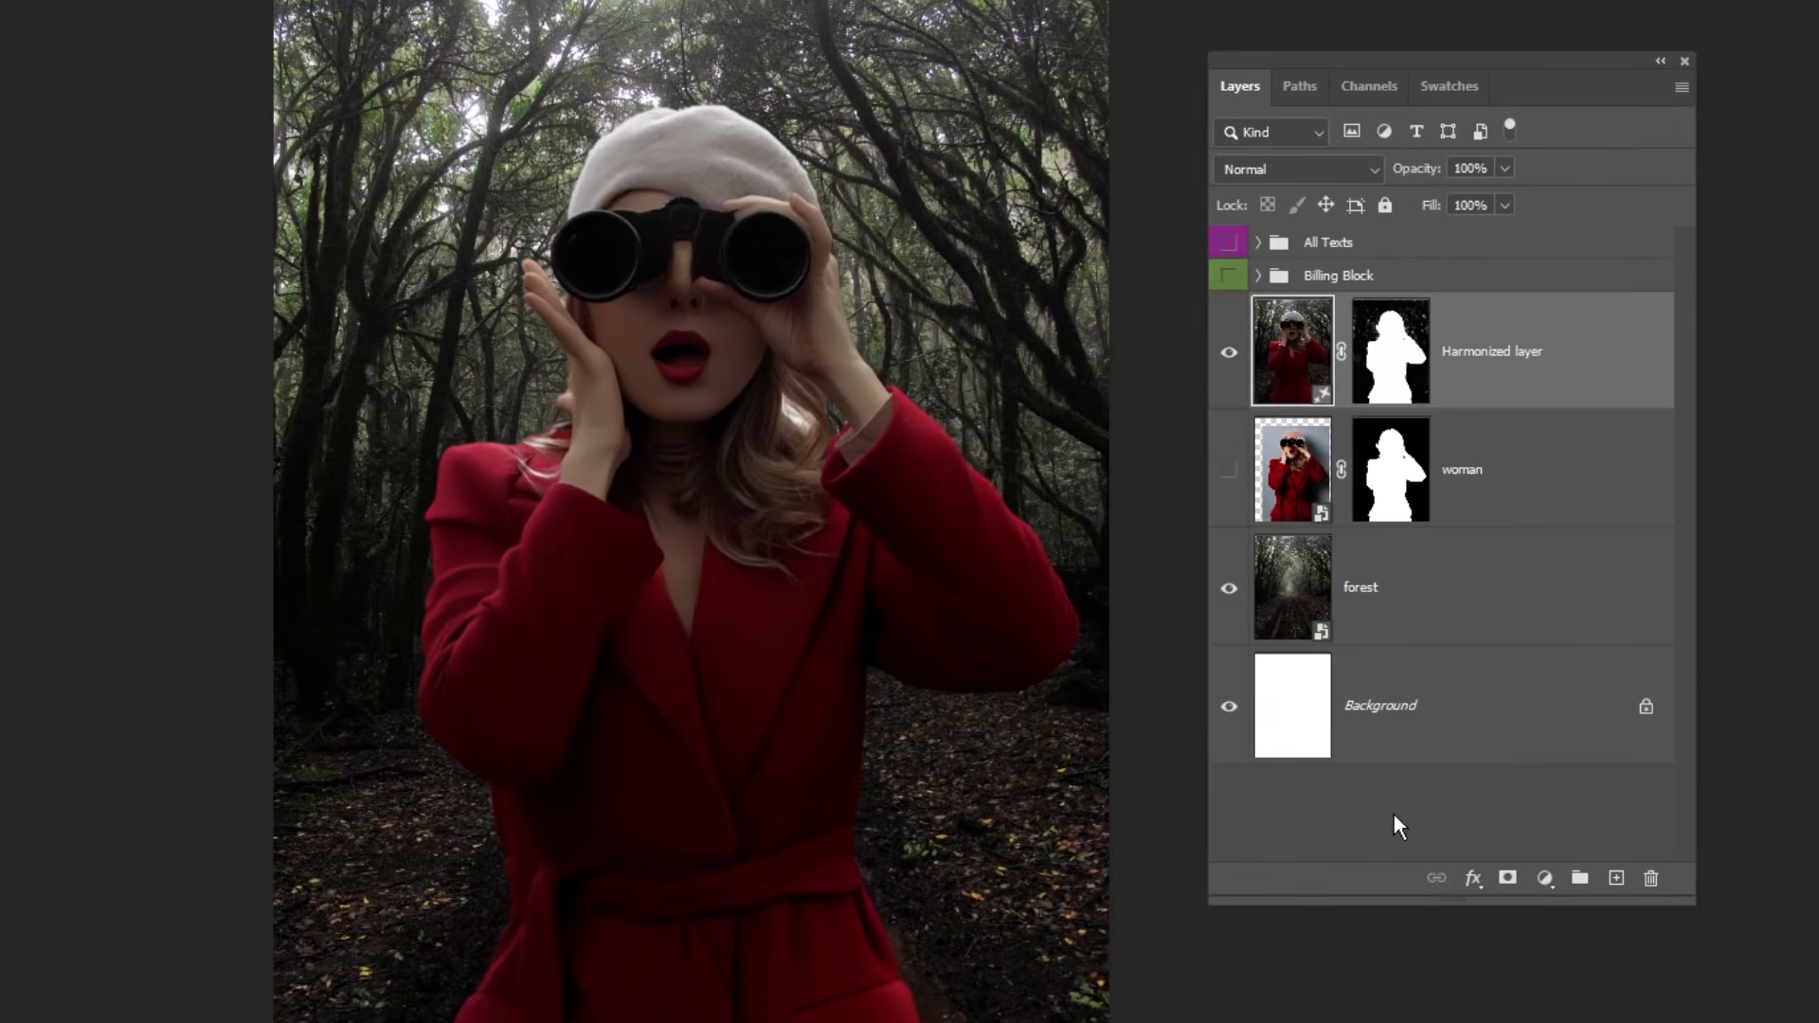
Add a Gradient fill layer and set the first color stop of its color-to-transparent gradient to black (000000).
click(1393, 816)
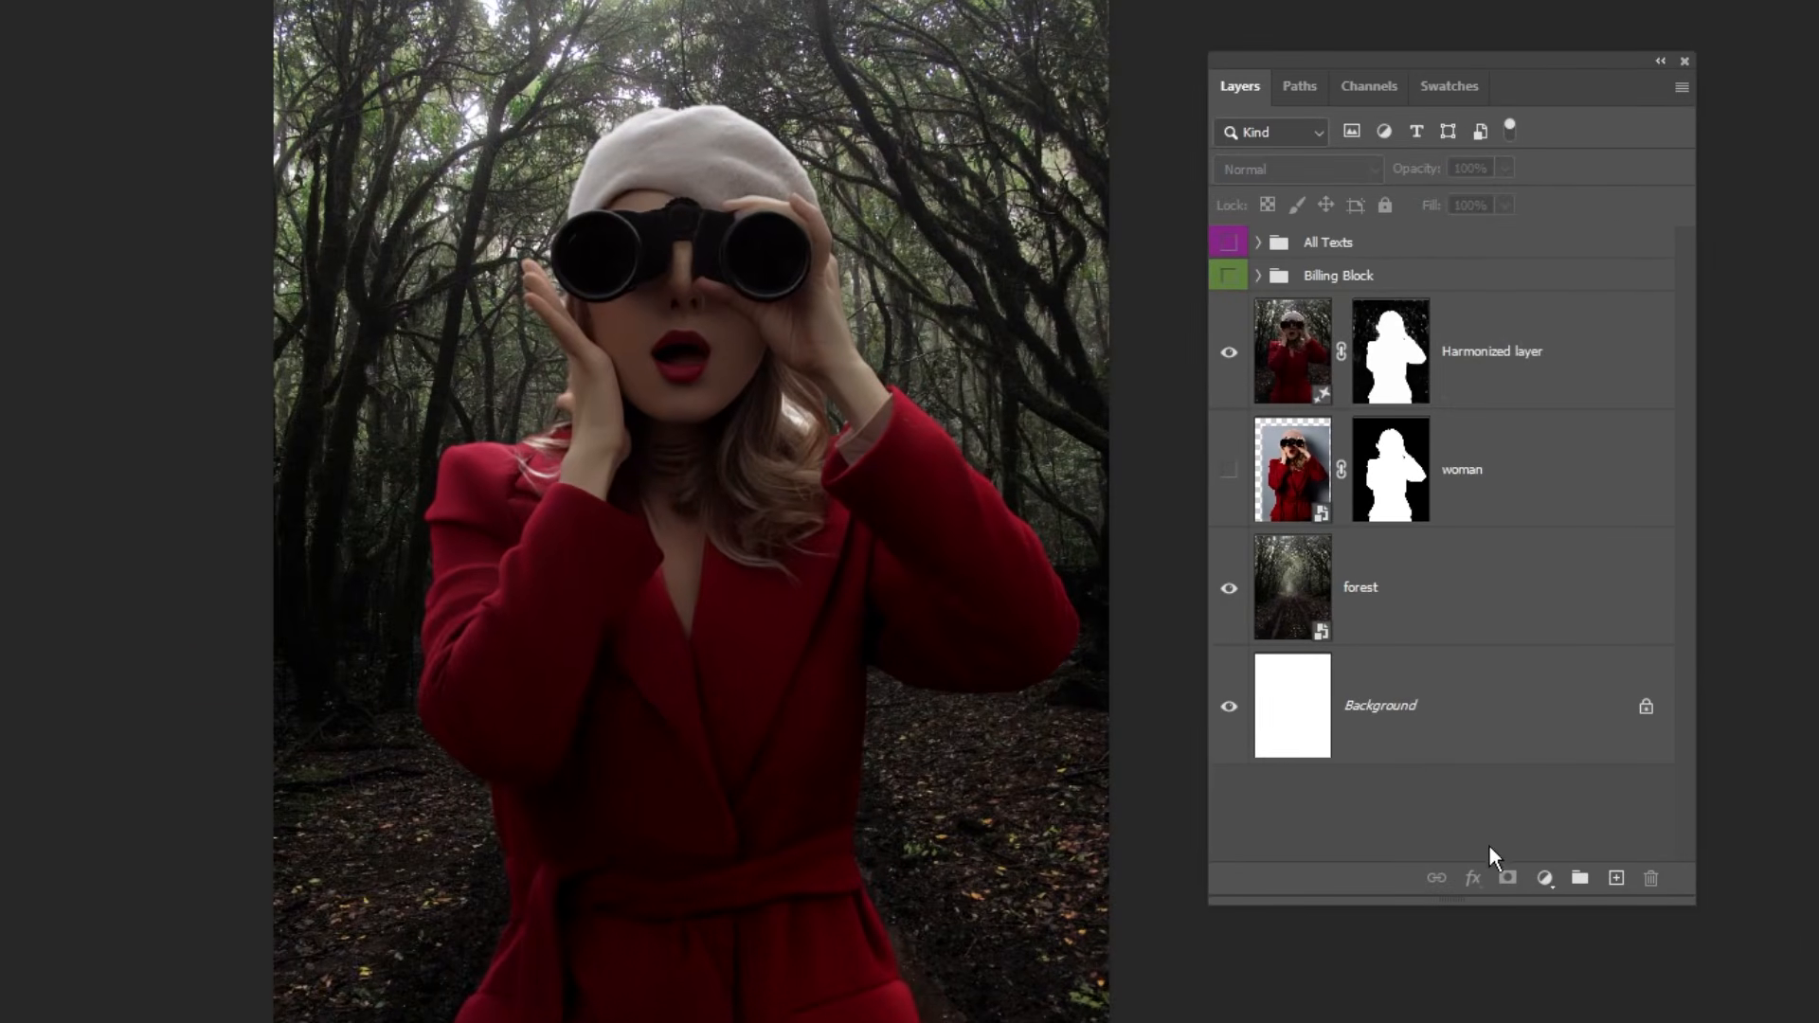
click(1546, 877)
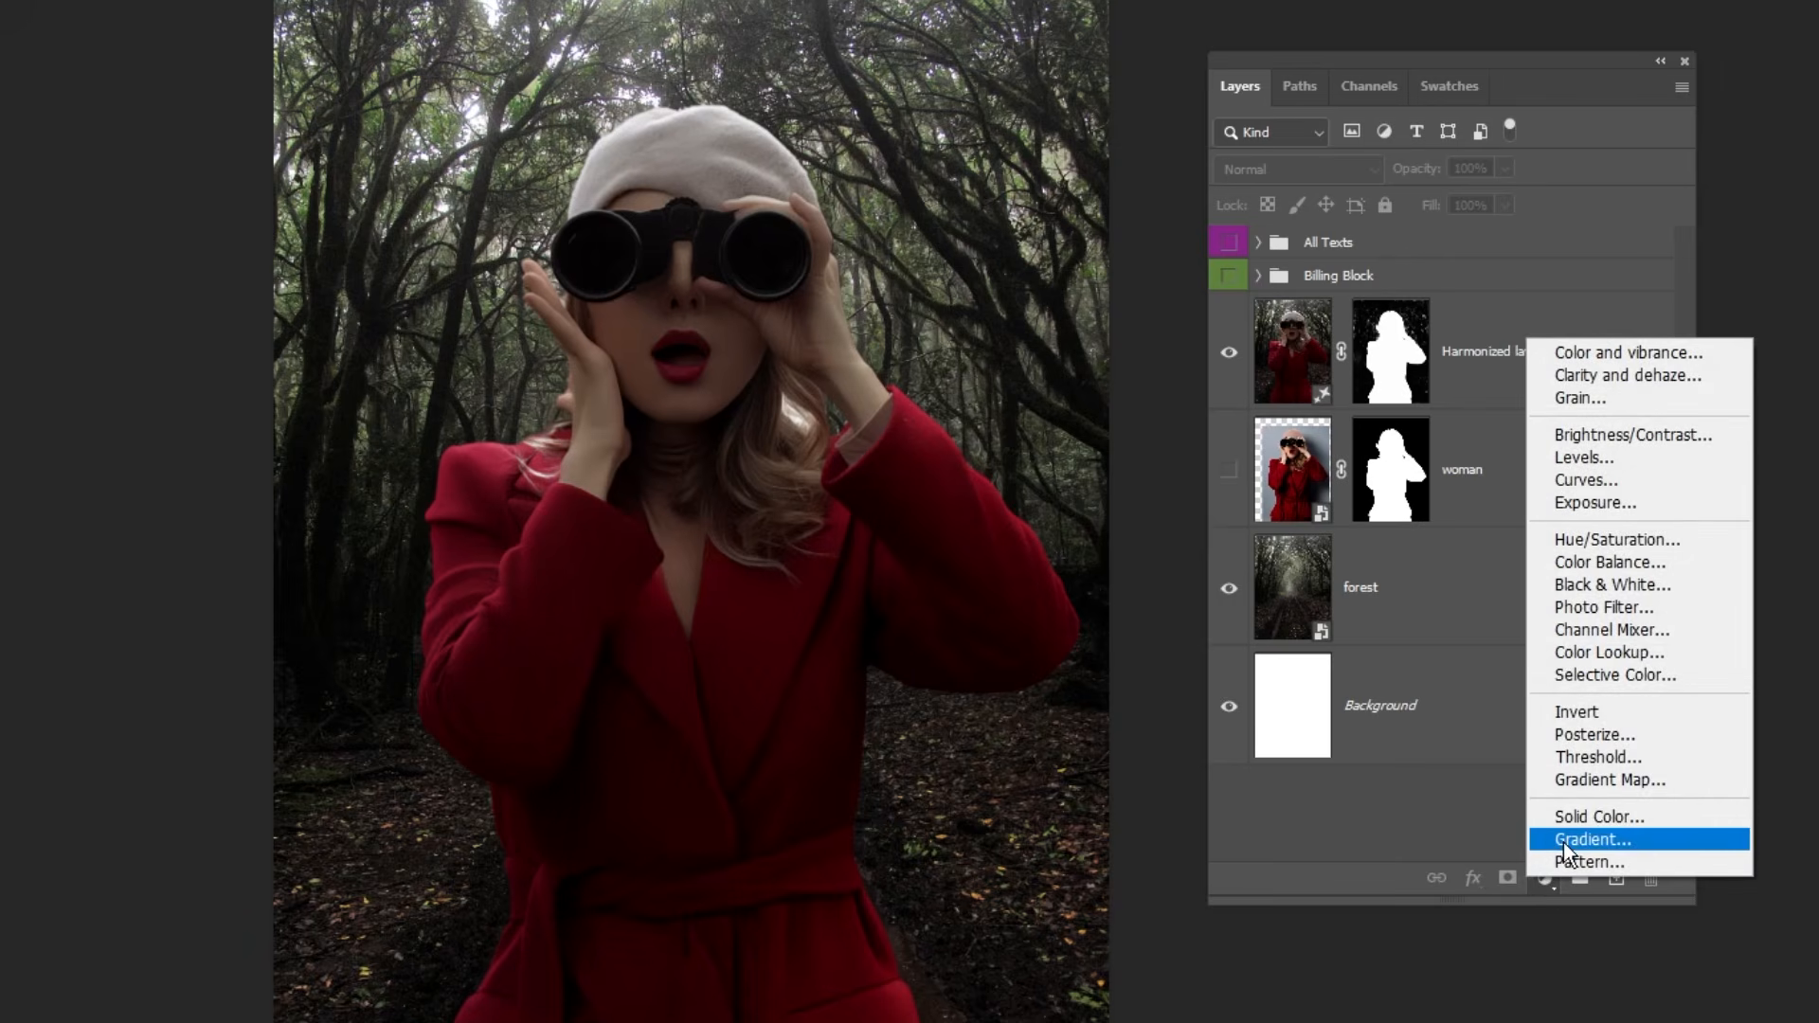
click(1563, 841)
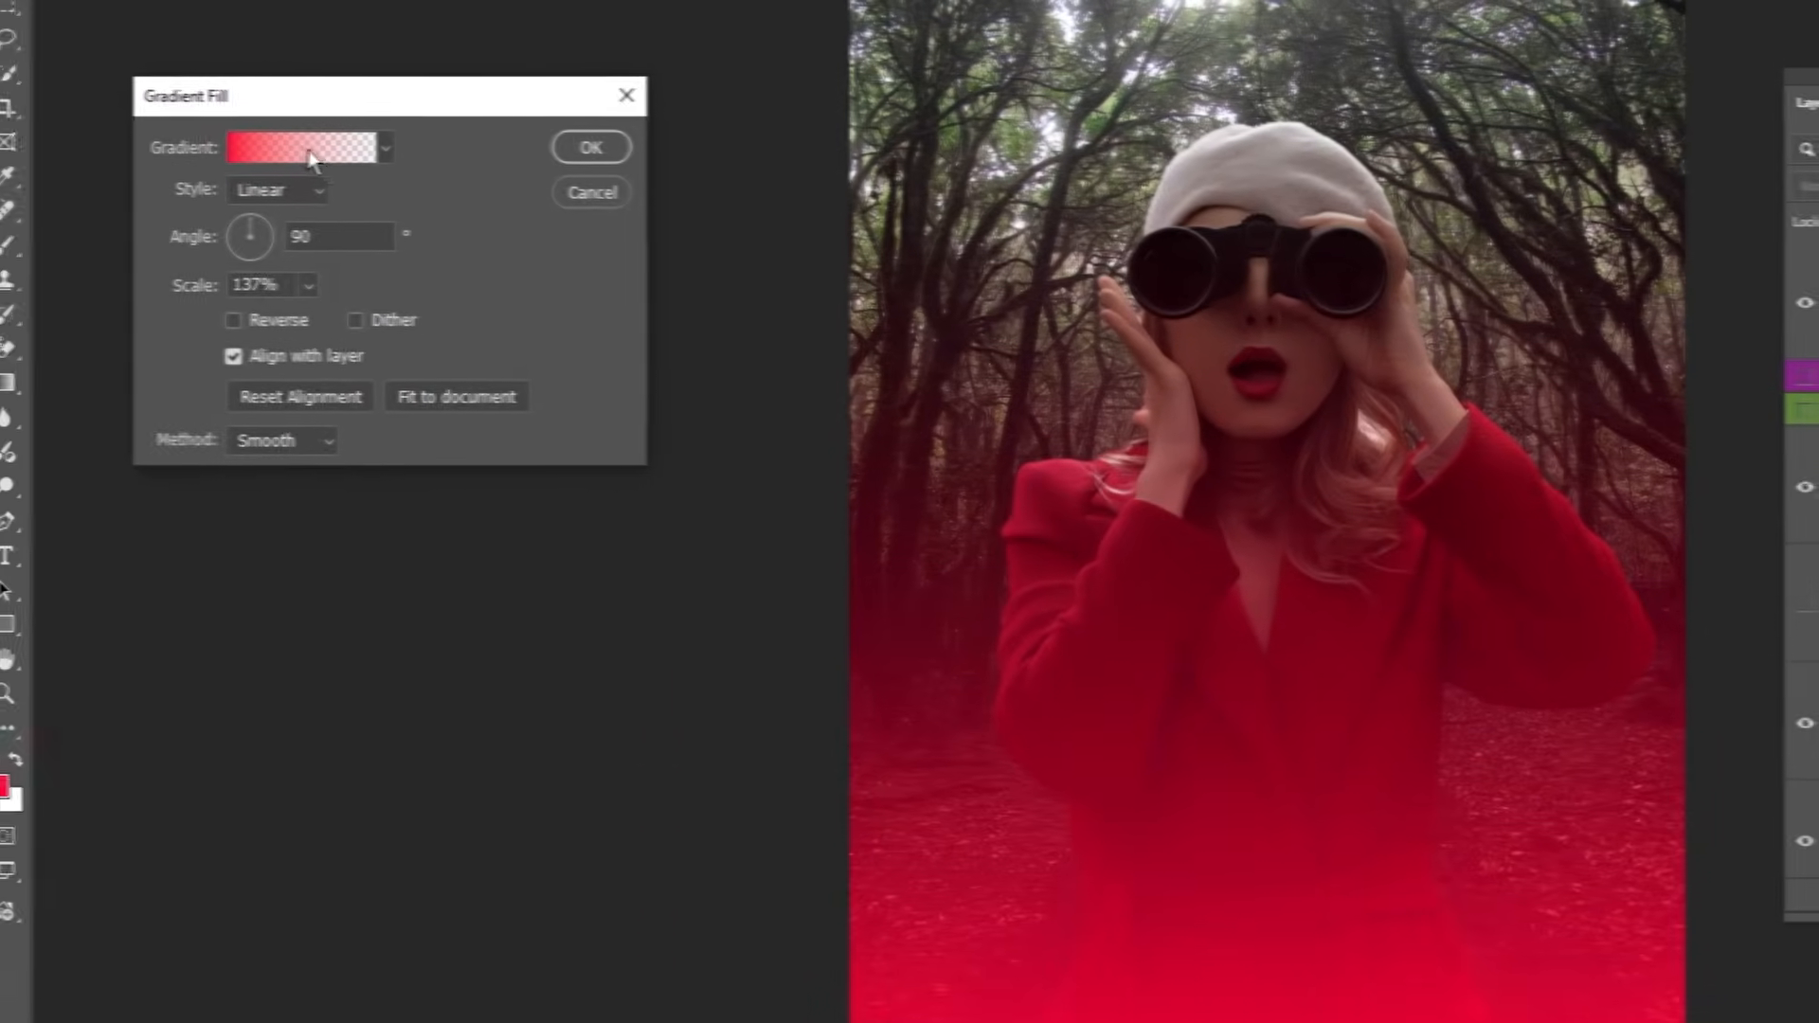
click(33, 138)
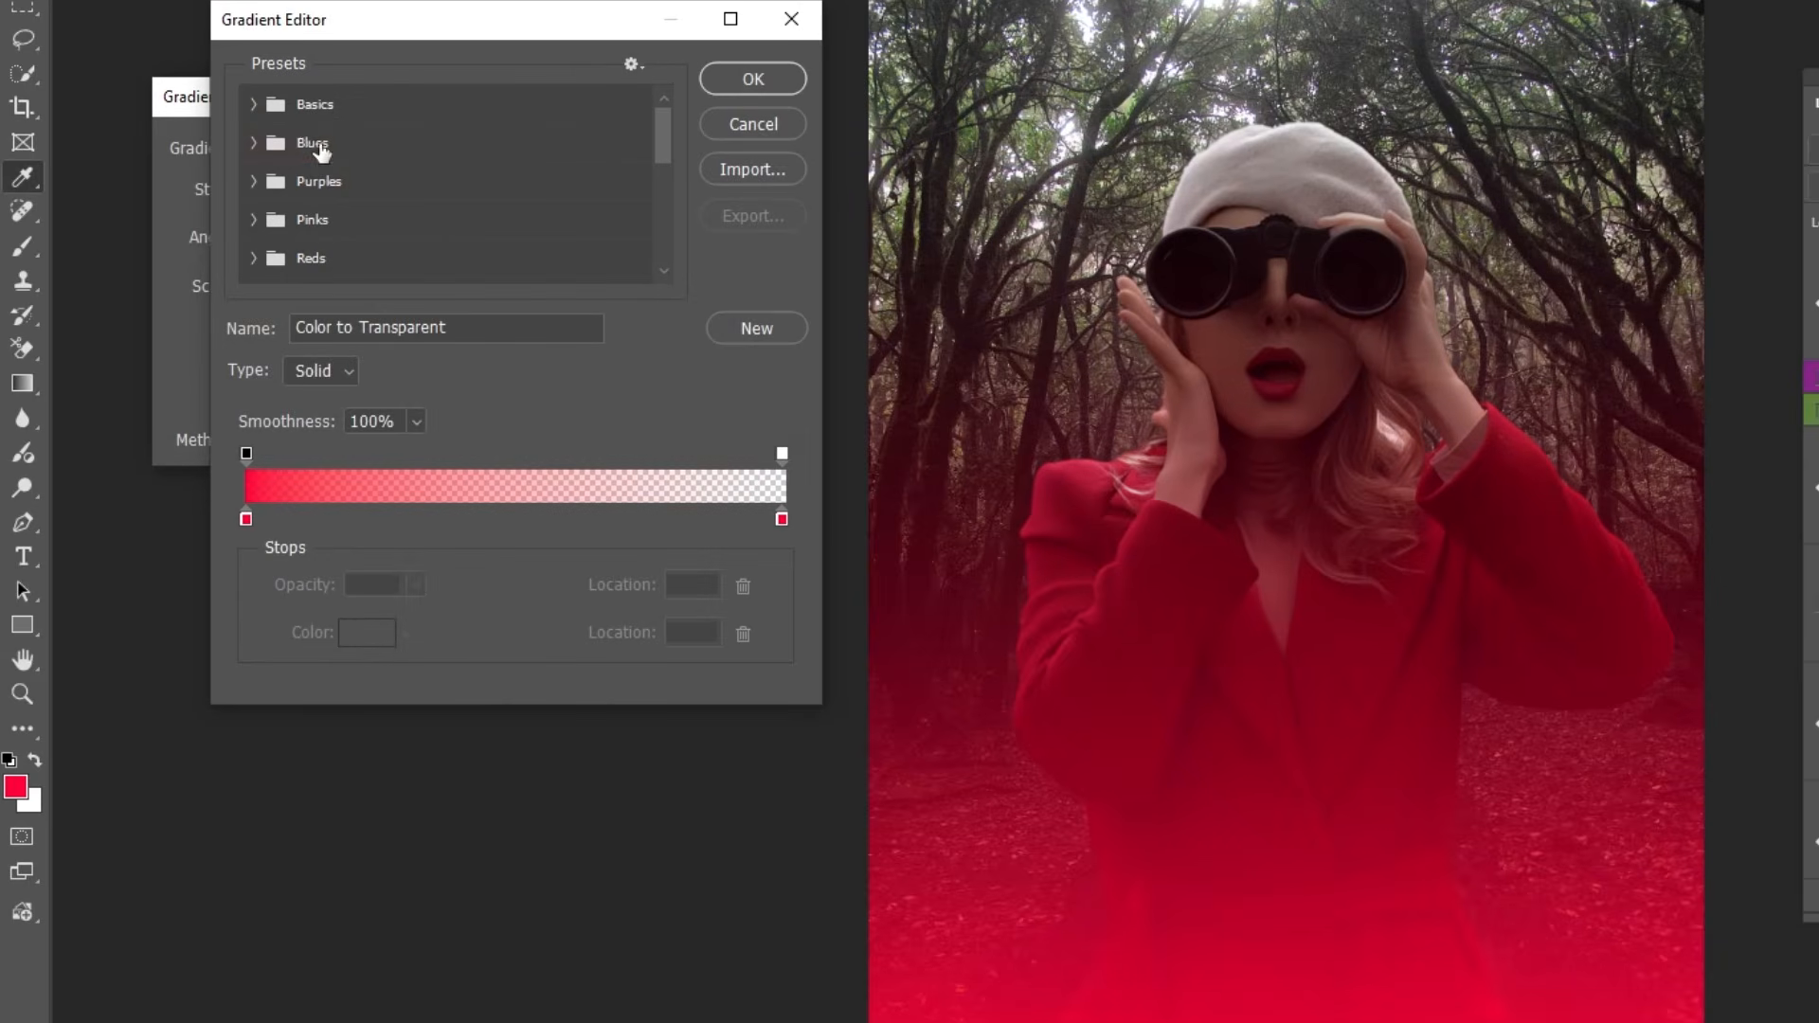
double_click(243, 522)
drag(345, 617, 95, 887)
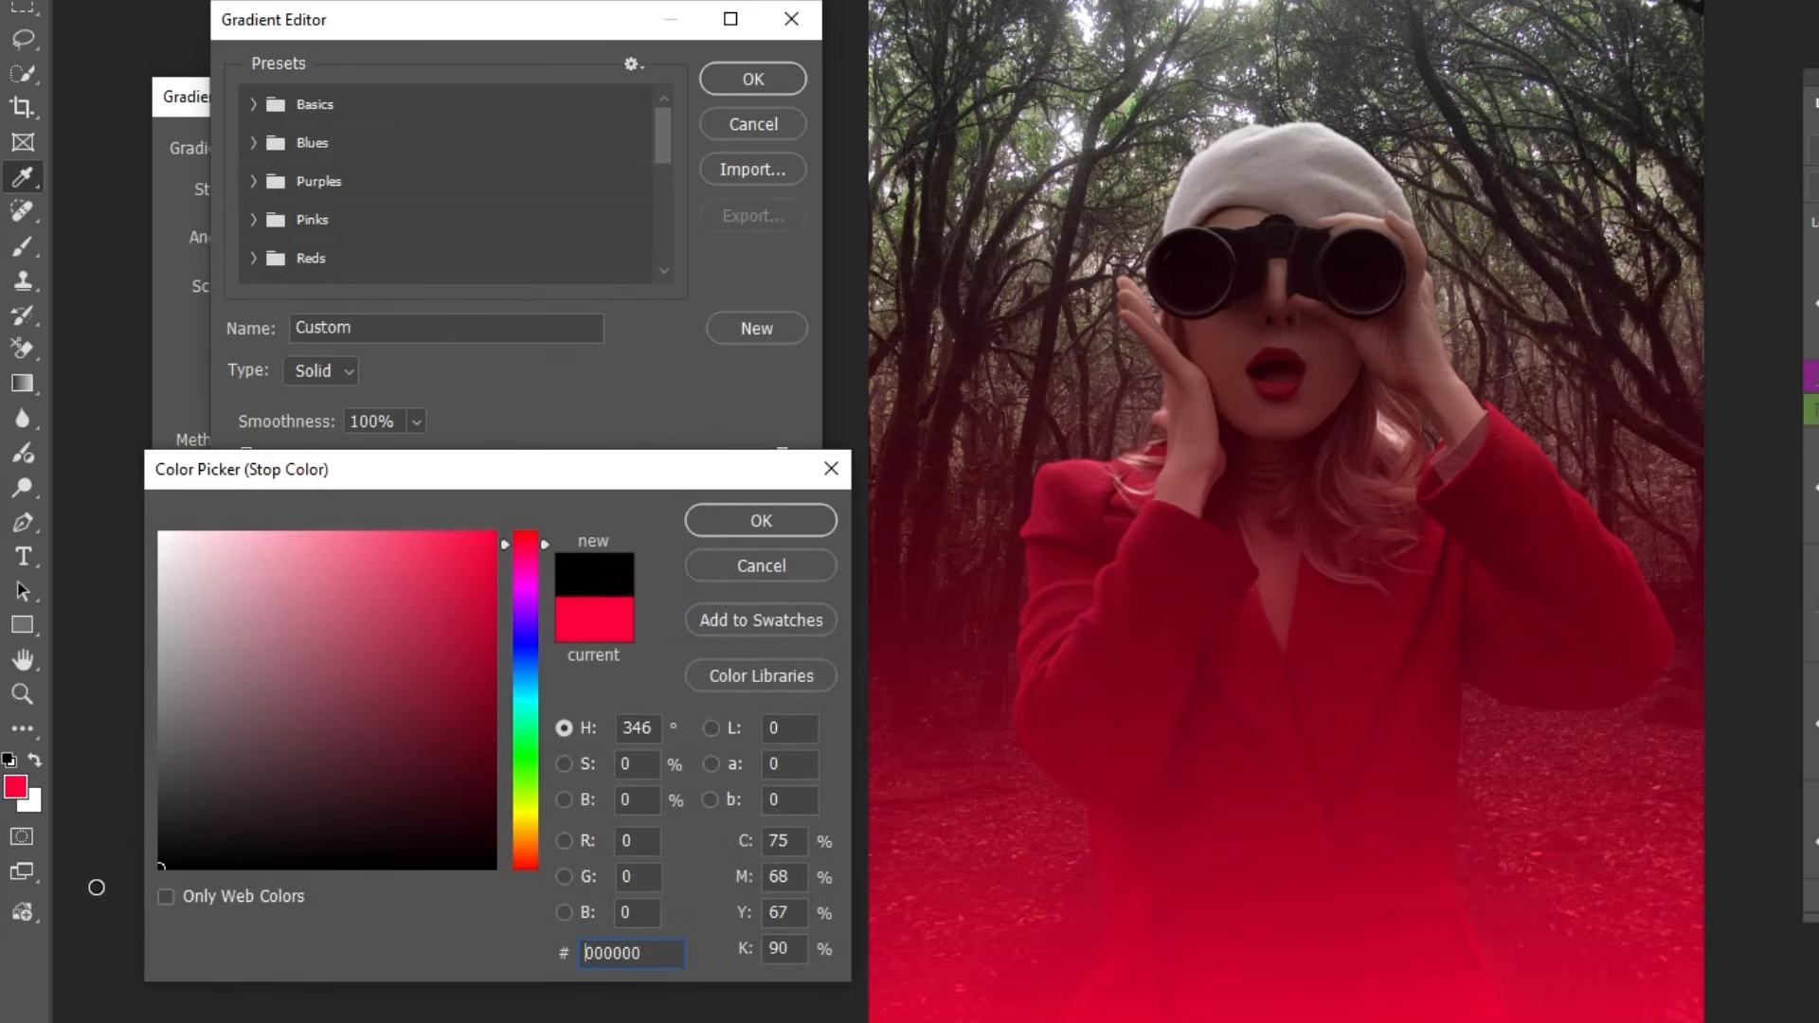
click(786, 527)
Set the gradient's end color stop to black (000000), keep its end opacity at 0% and apply the fill.
click(779, 519)
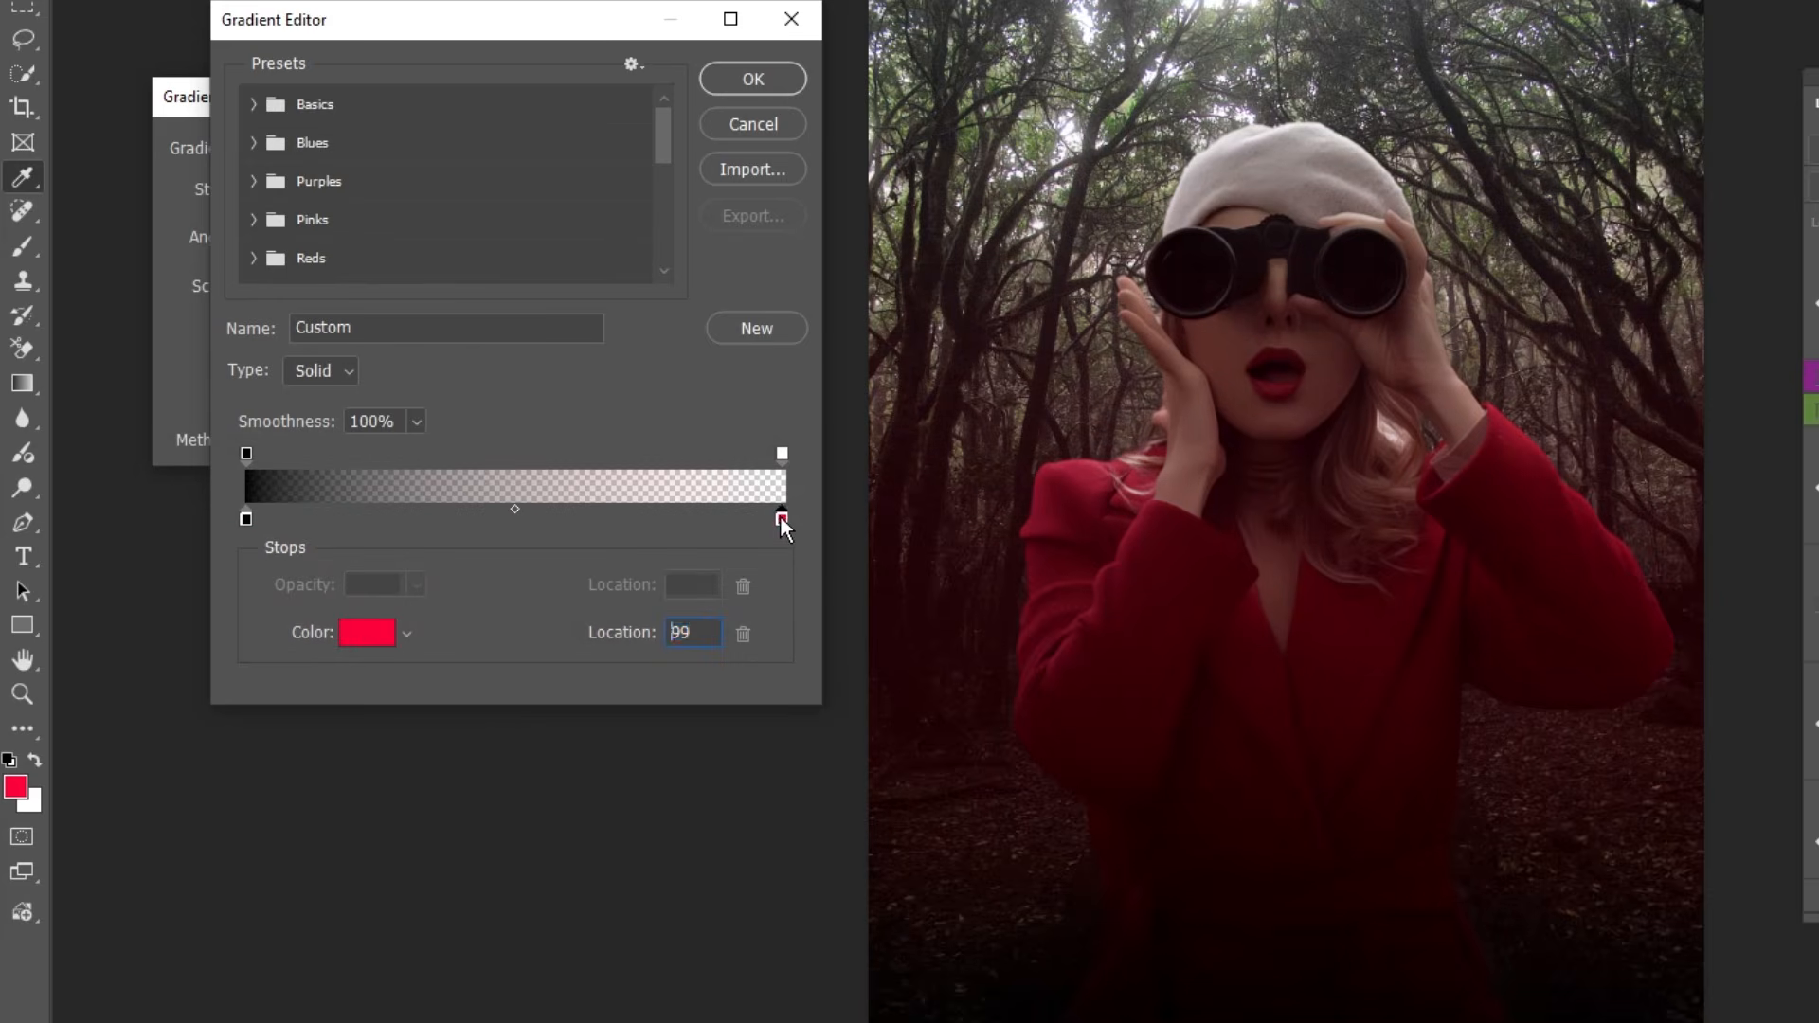
click(372, 635)
text(000000)
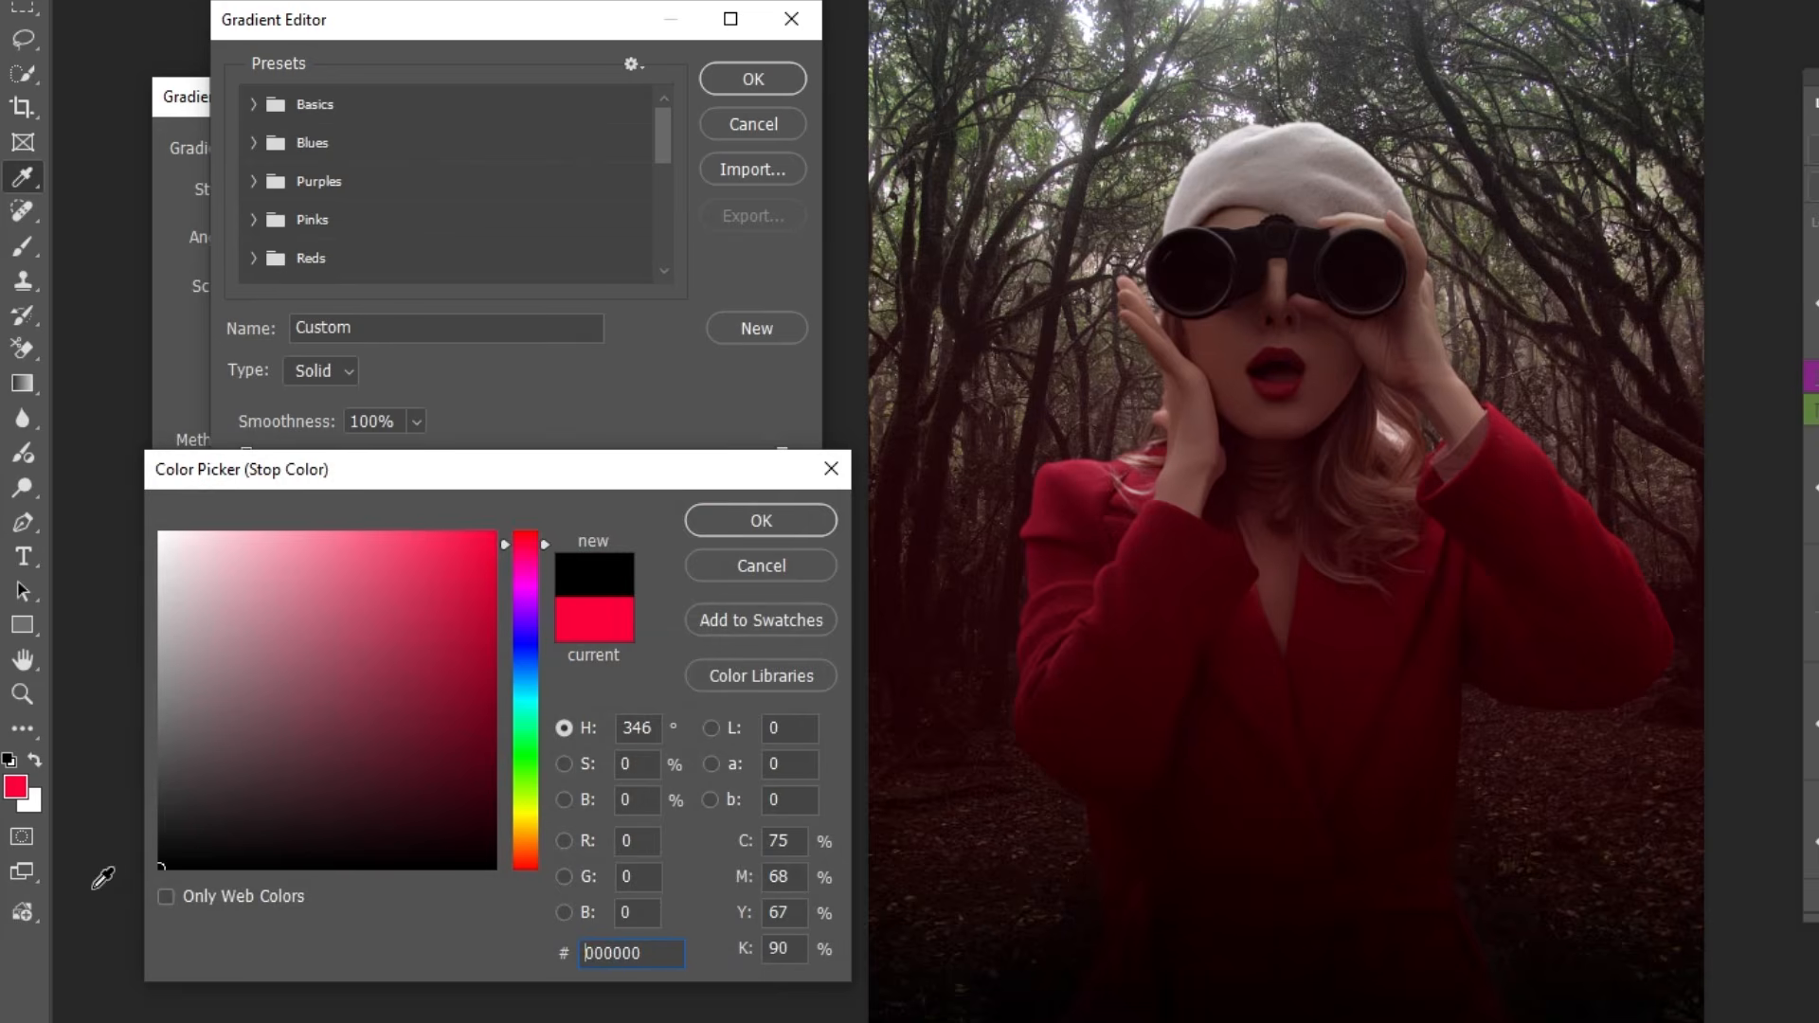
click(759, 524)
click(782, 454)
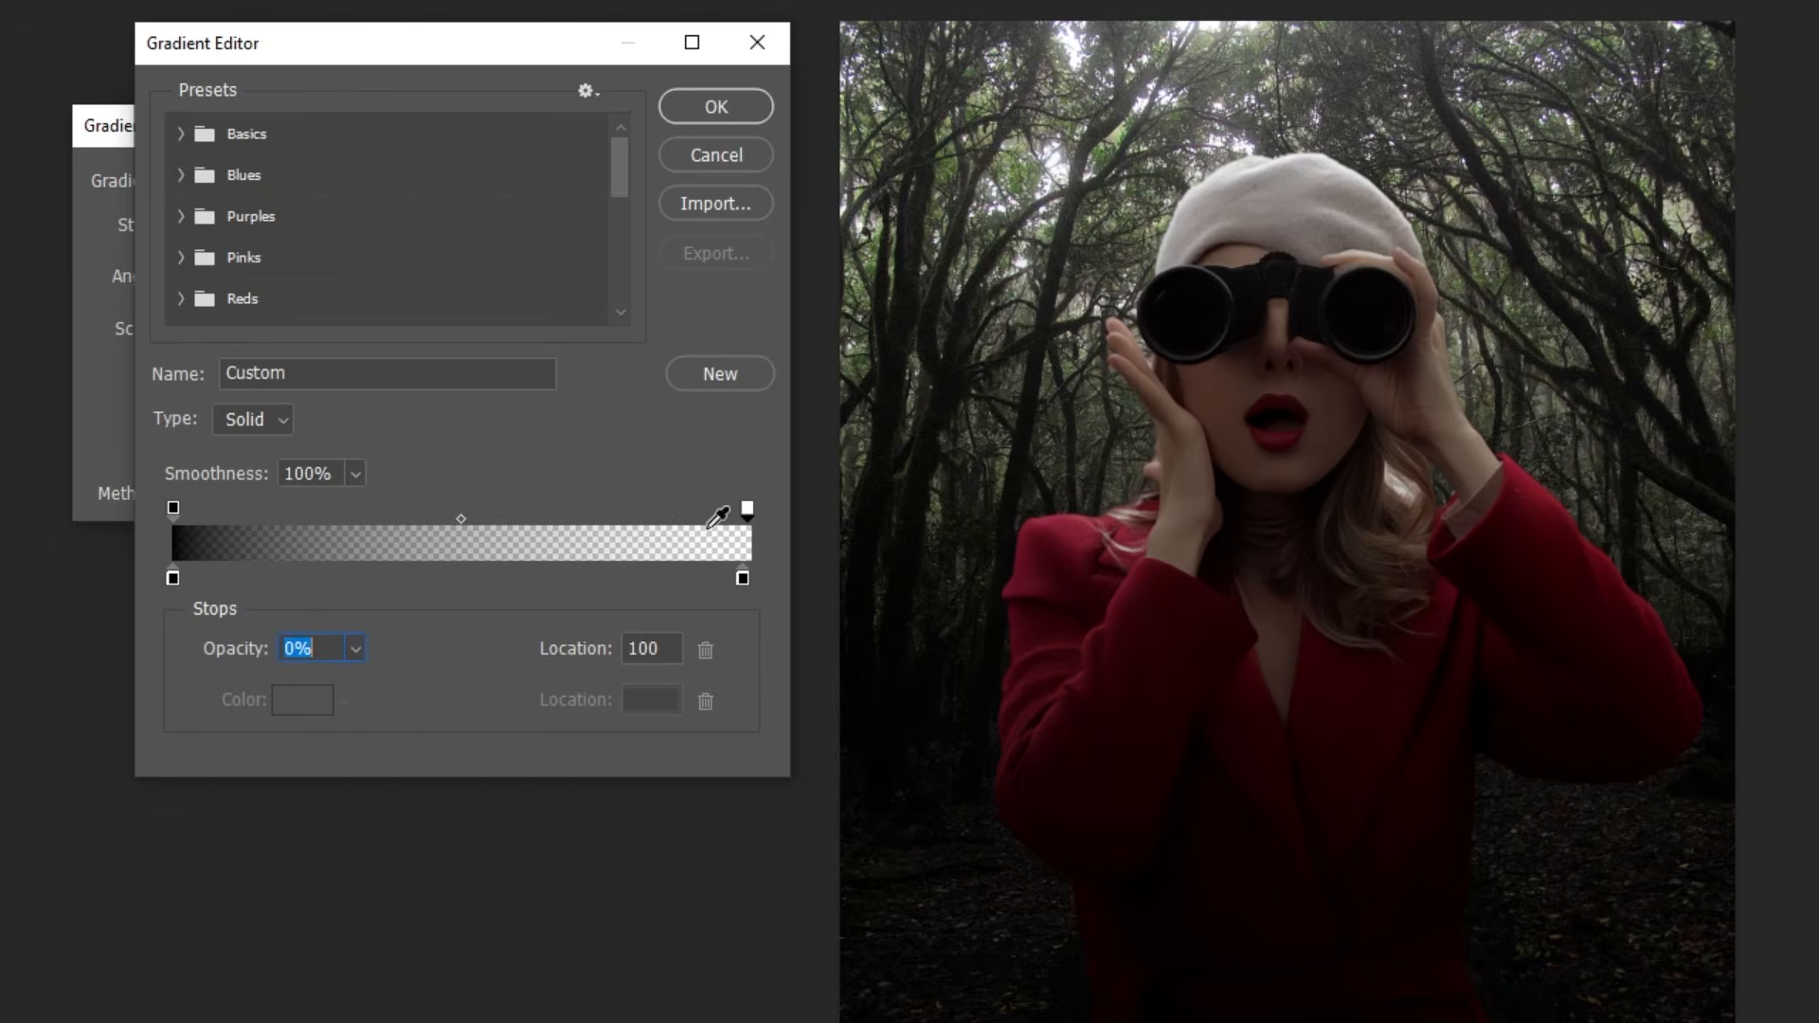
click(722, 105)
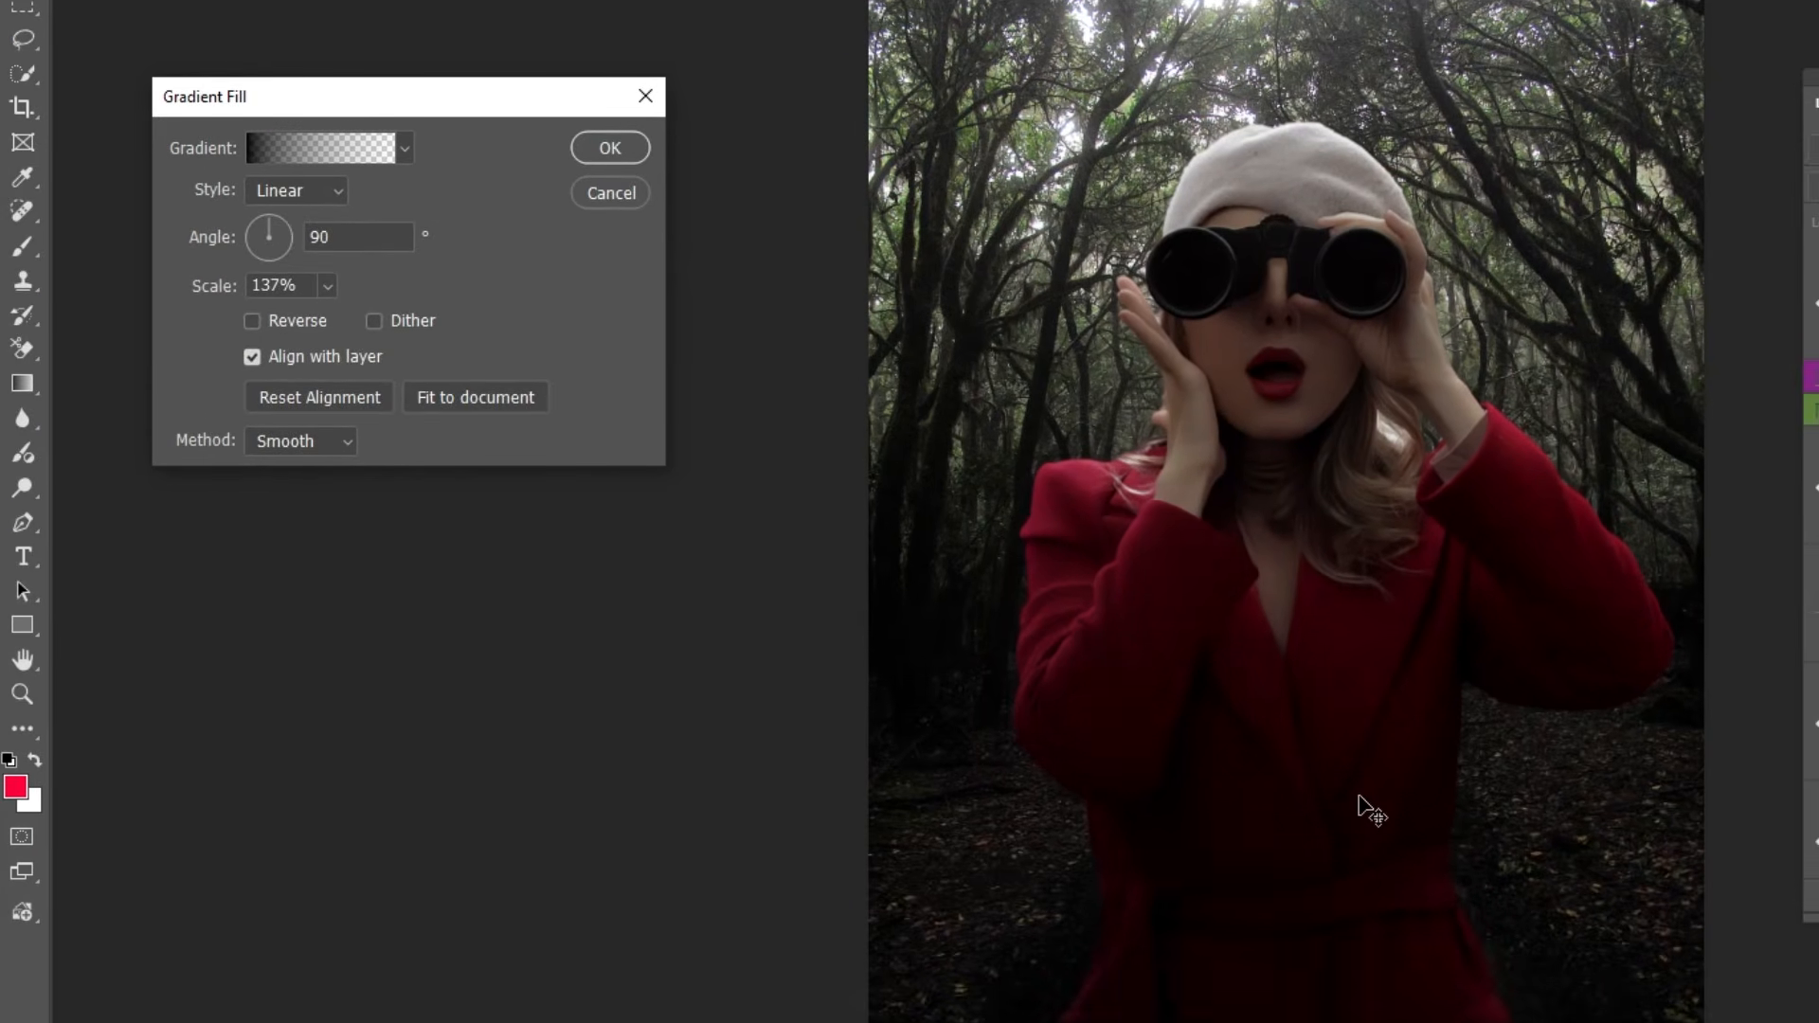
click(617, 148)
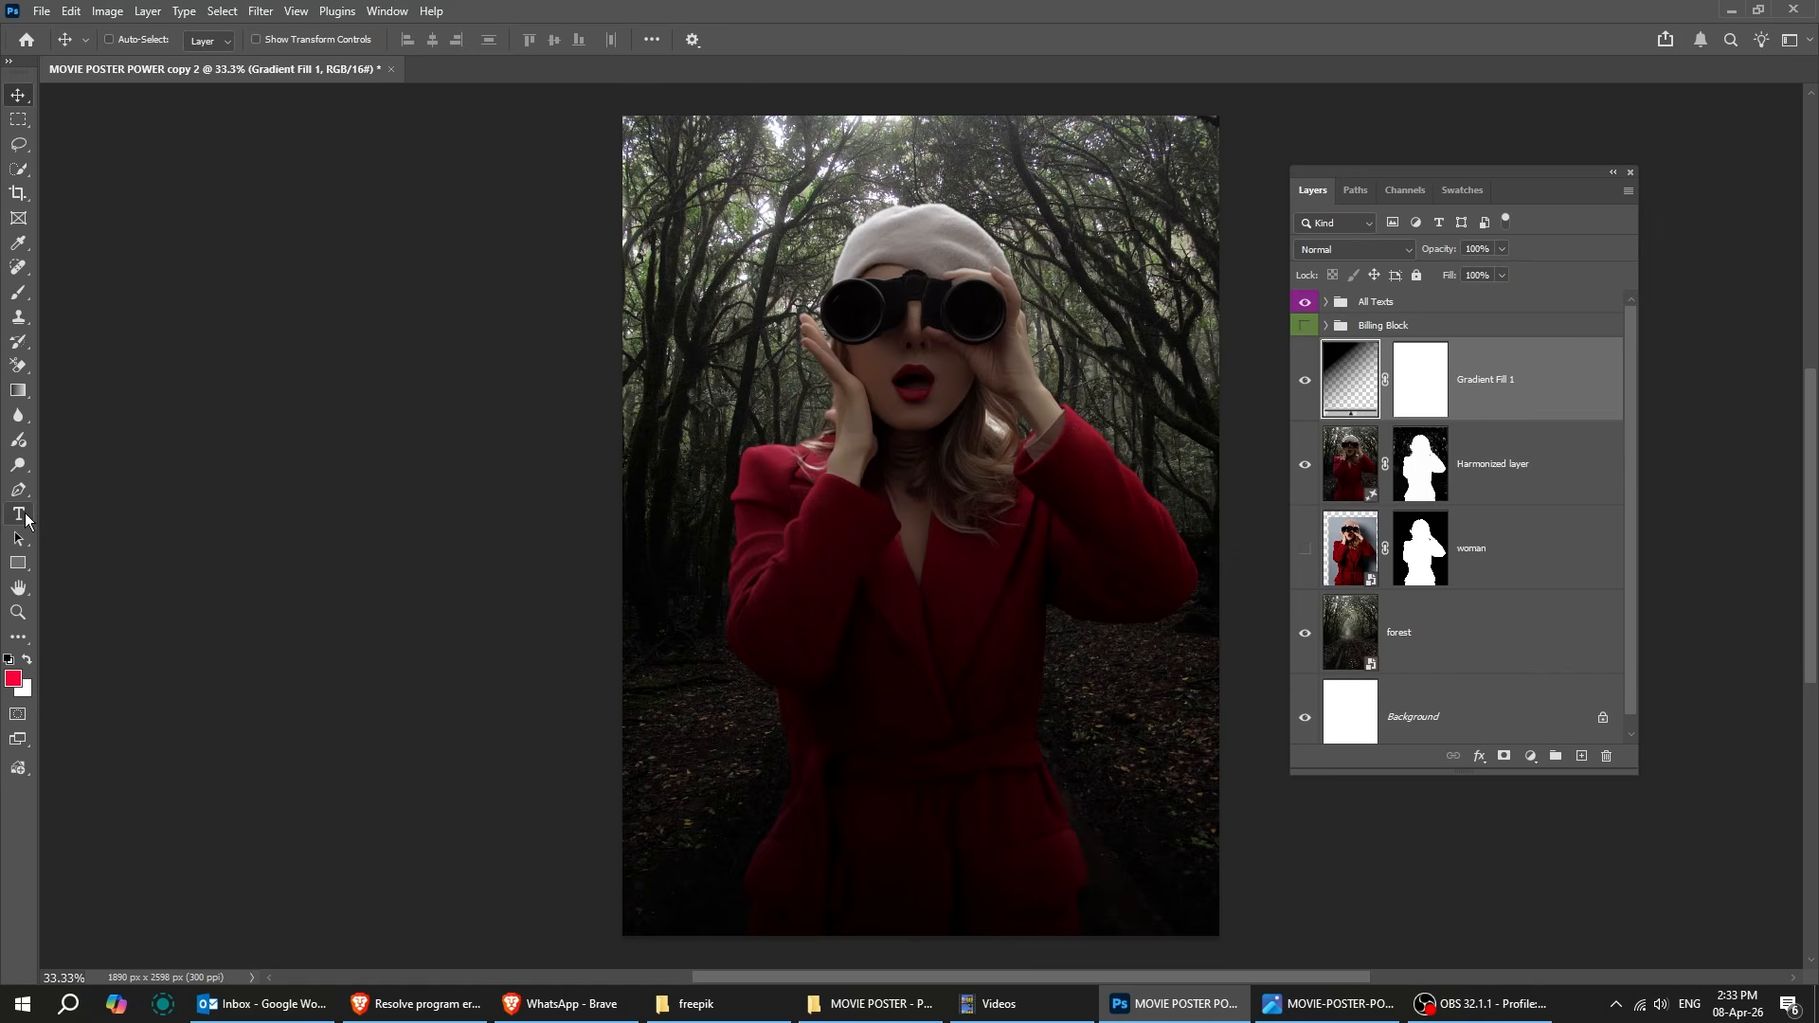
Activate the Type tool and show the POWER title inside the All Texts group.
click(25, 518)
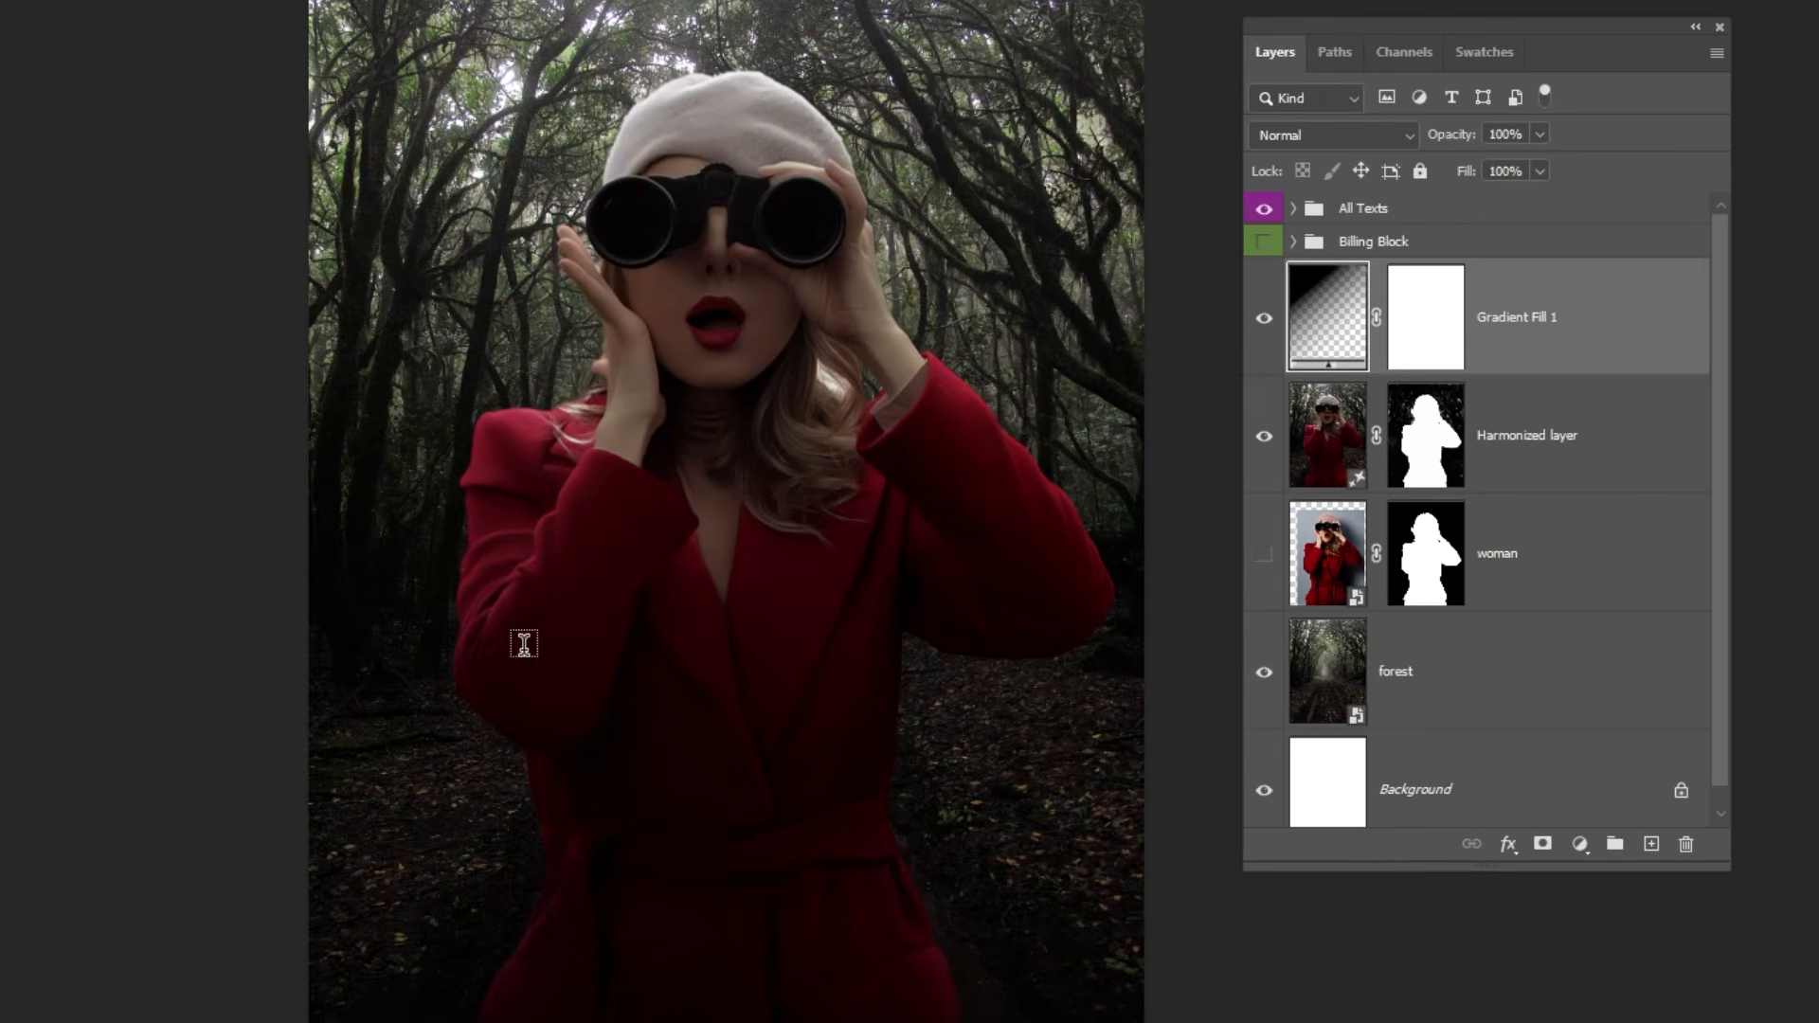
click(1295, 208)
click(1265, 285)
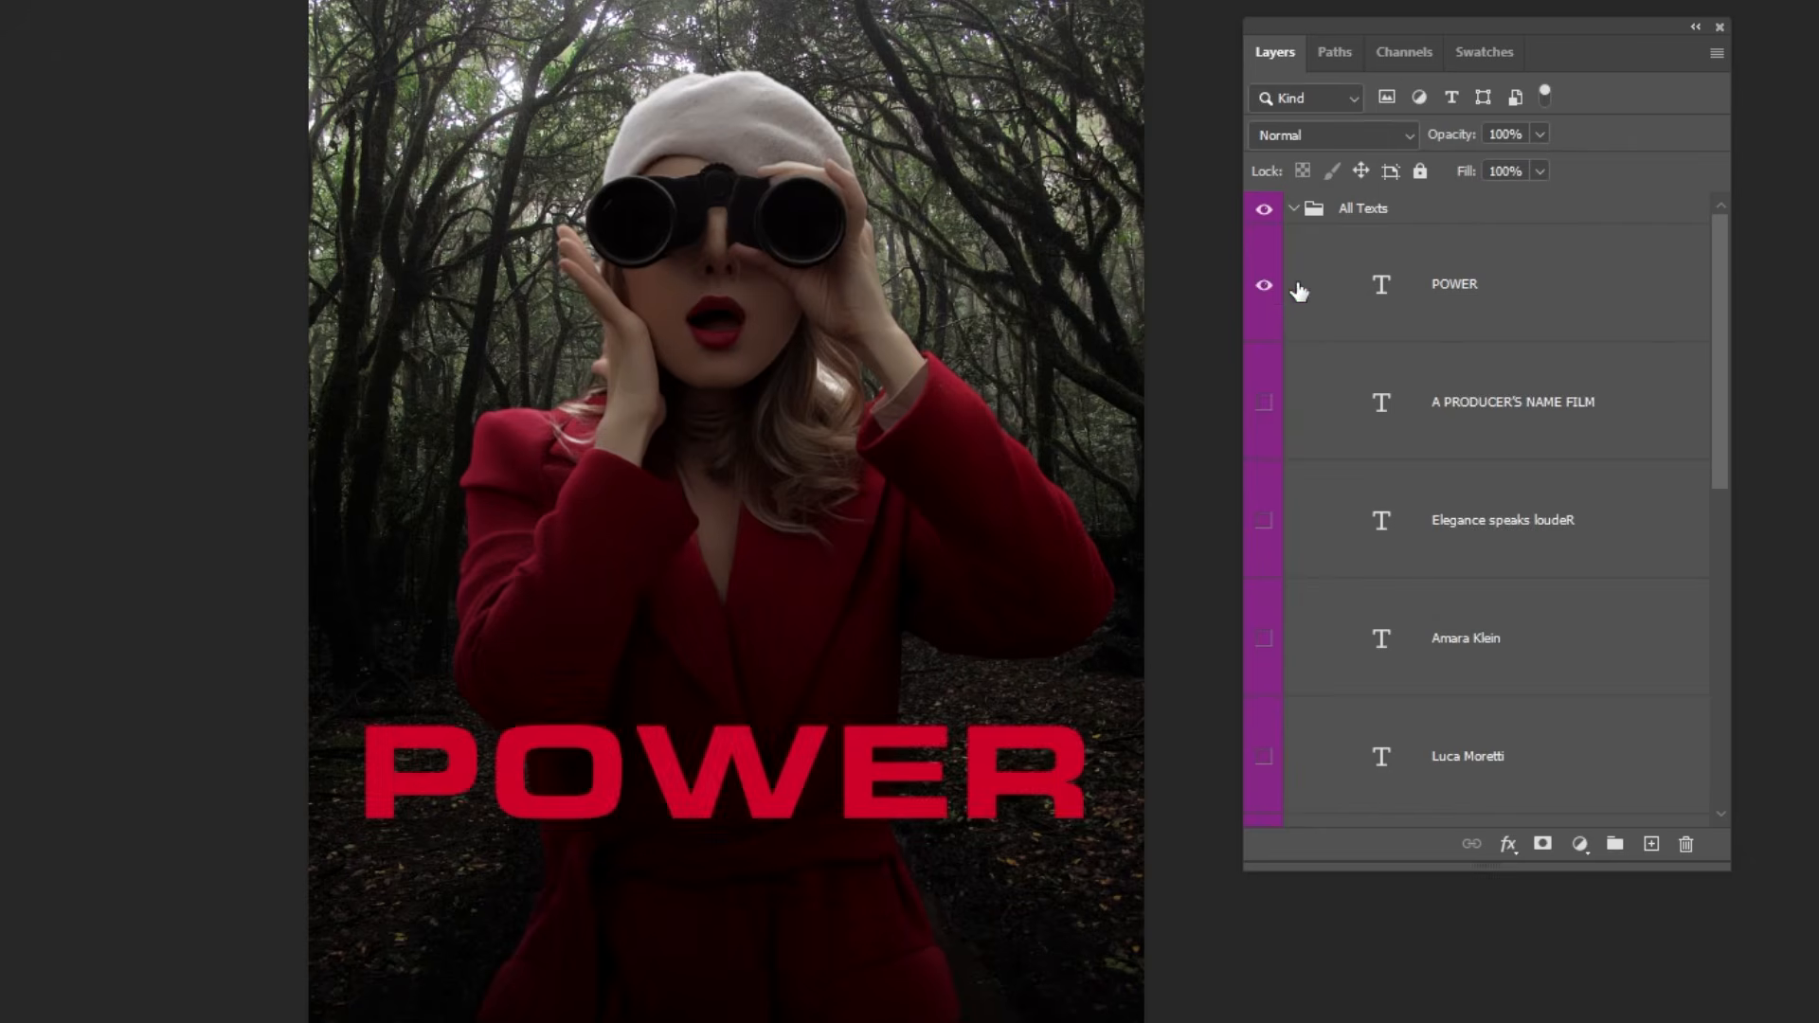
Enter the POWER title for editing, display its character settings beside the poster and leave the text unchanged.
click(1482, 288)
click(779, 748)
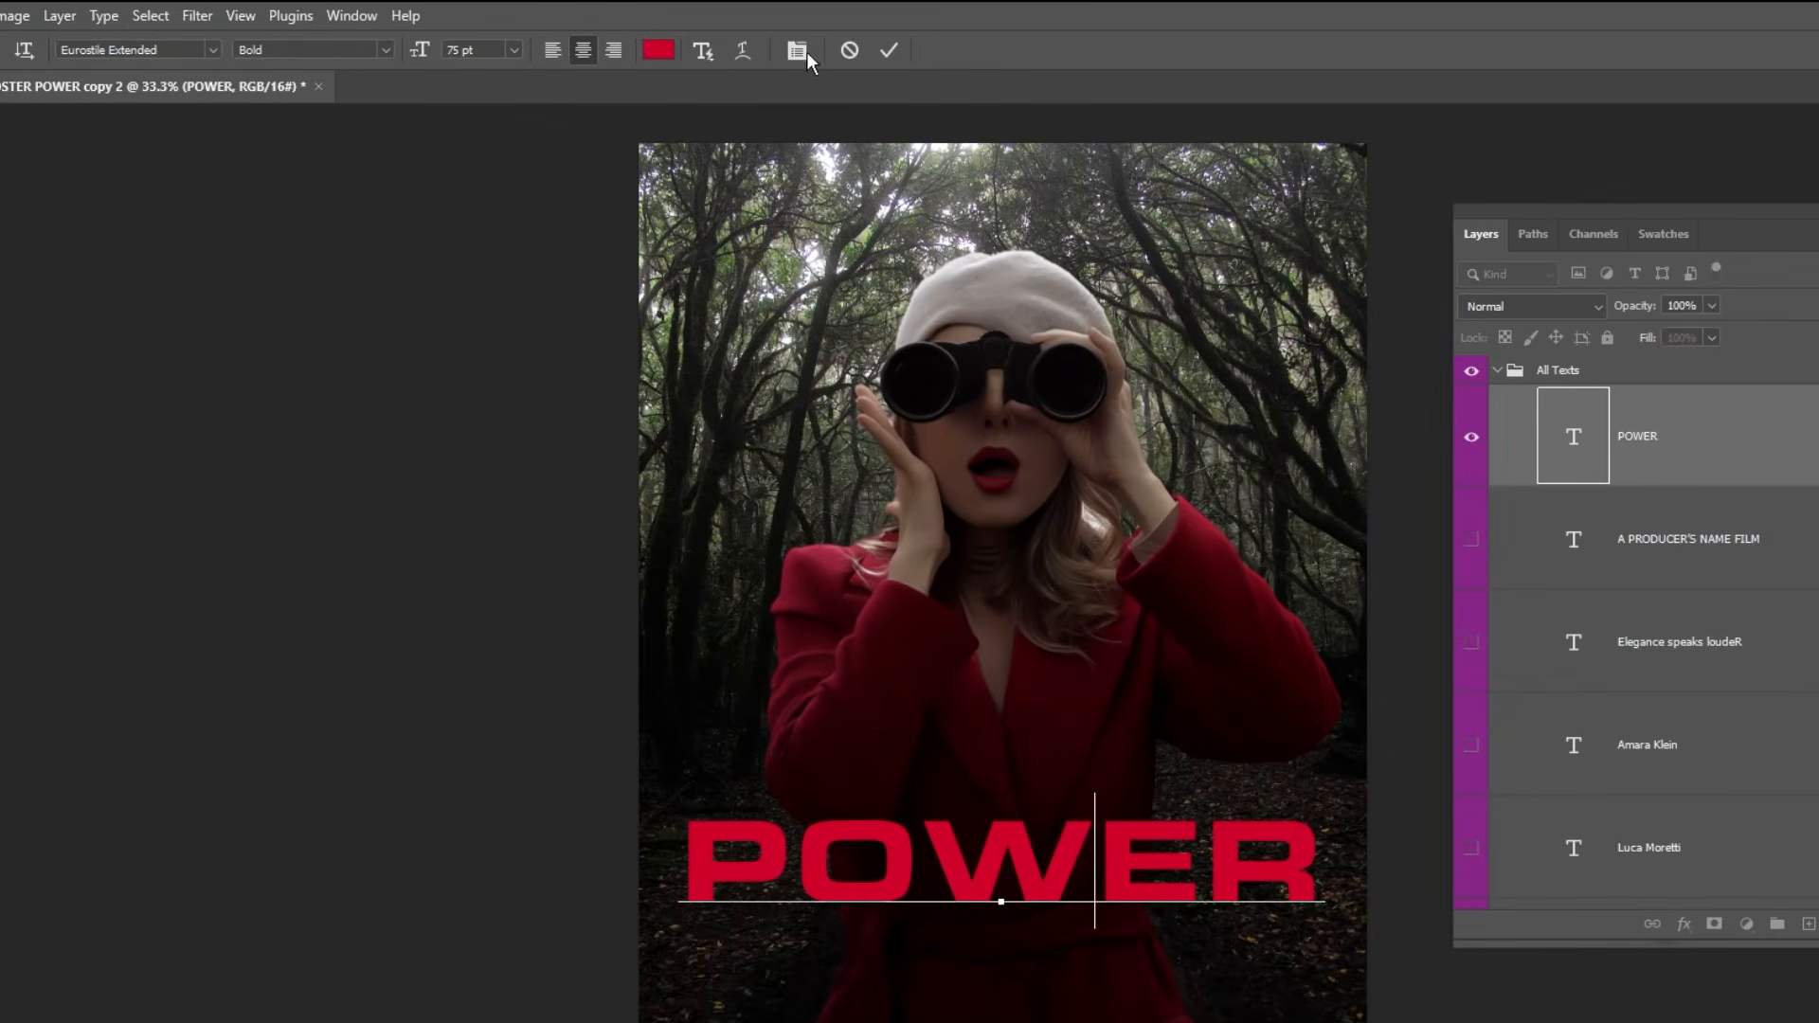
click(797, 51)
drag(214, 201, 520, 796)
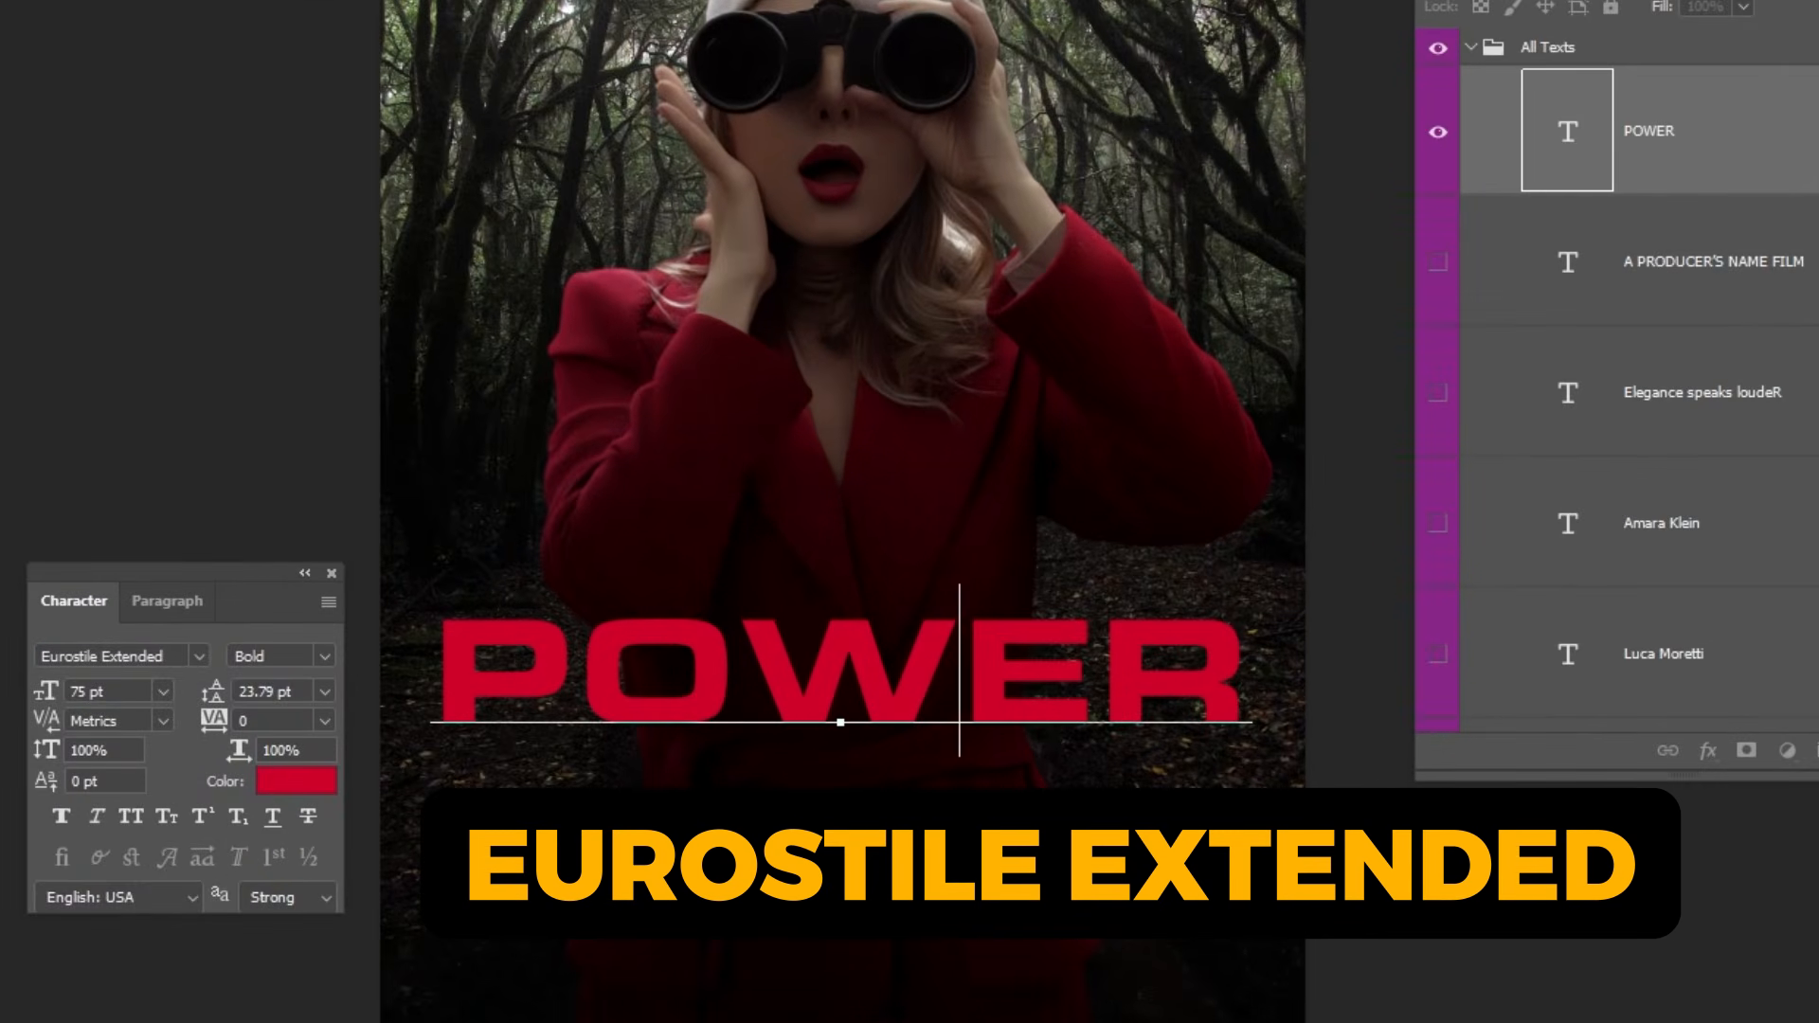
click(4, 99)
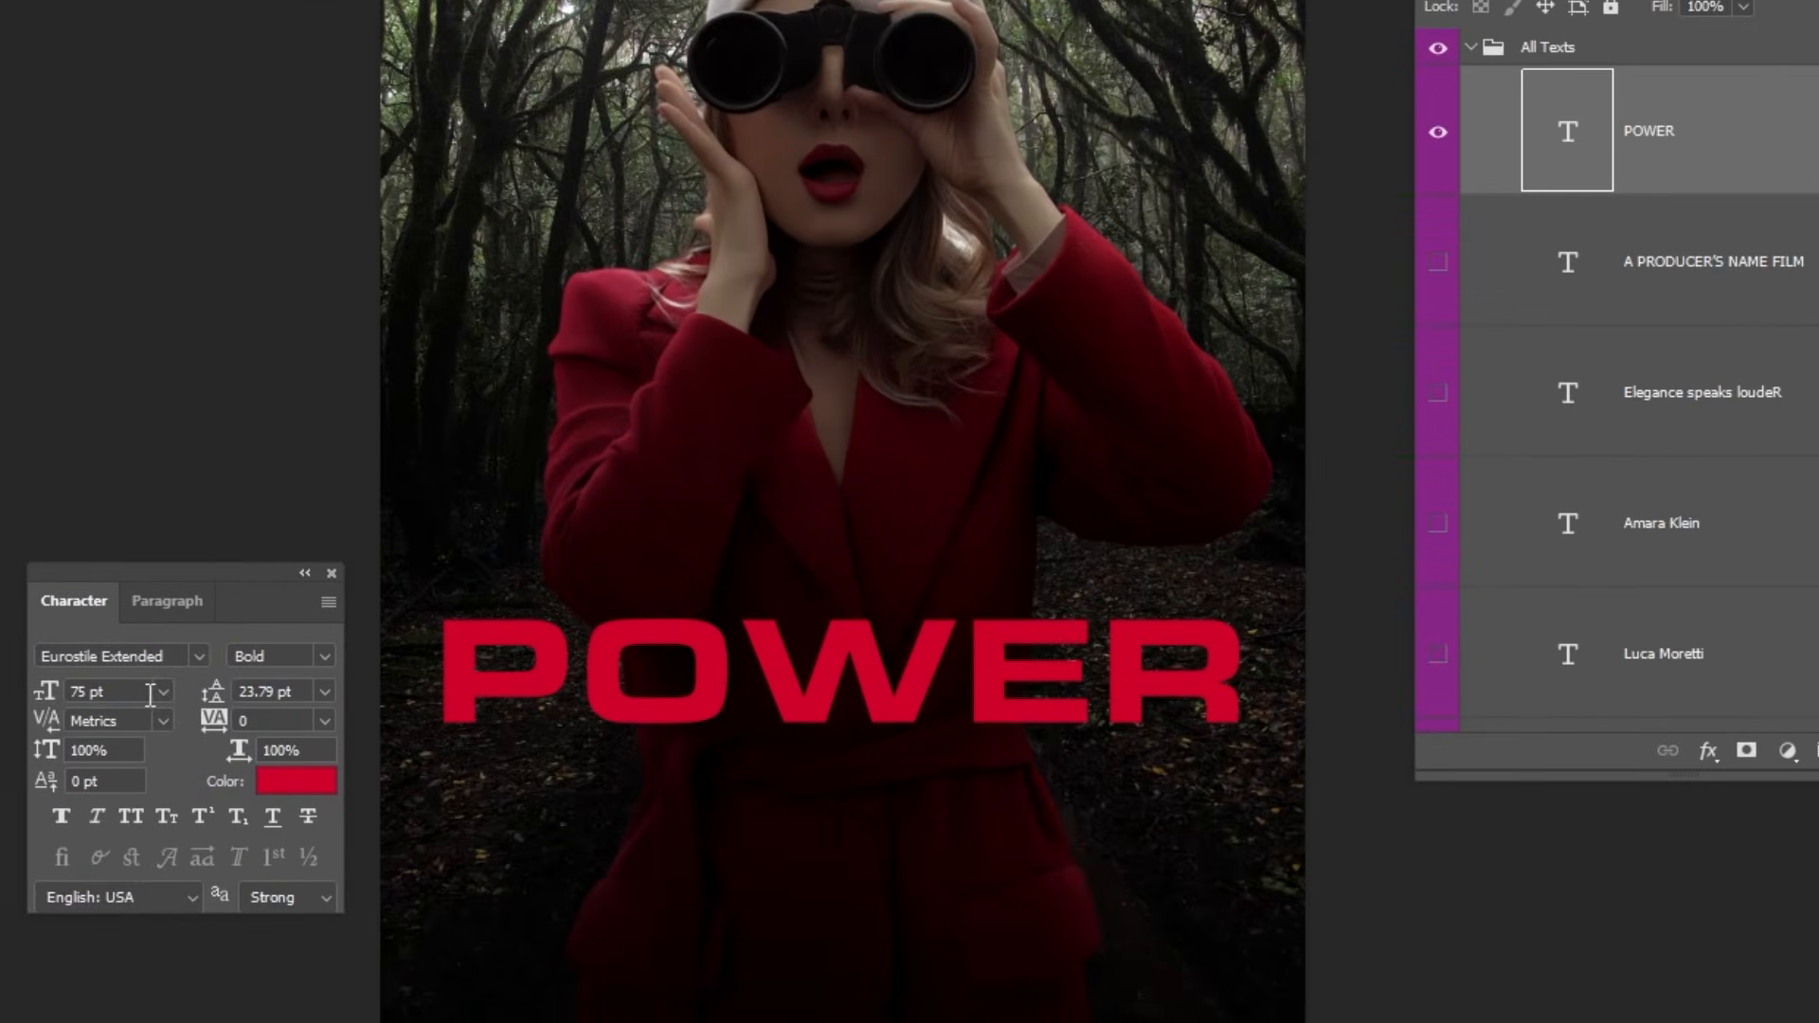
Set the POWER title's text color to #ce012a.
click(298, 783)
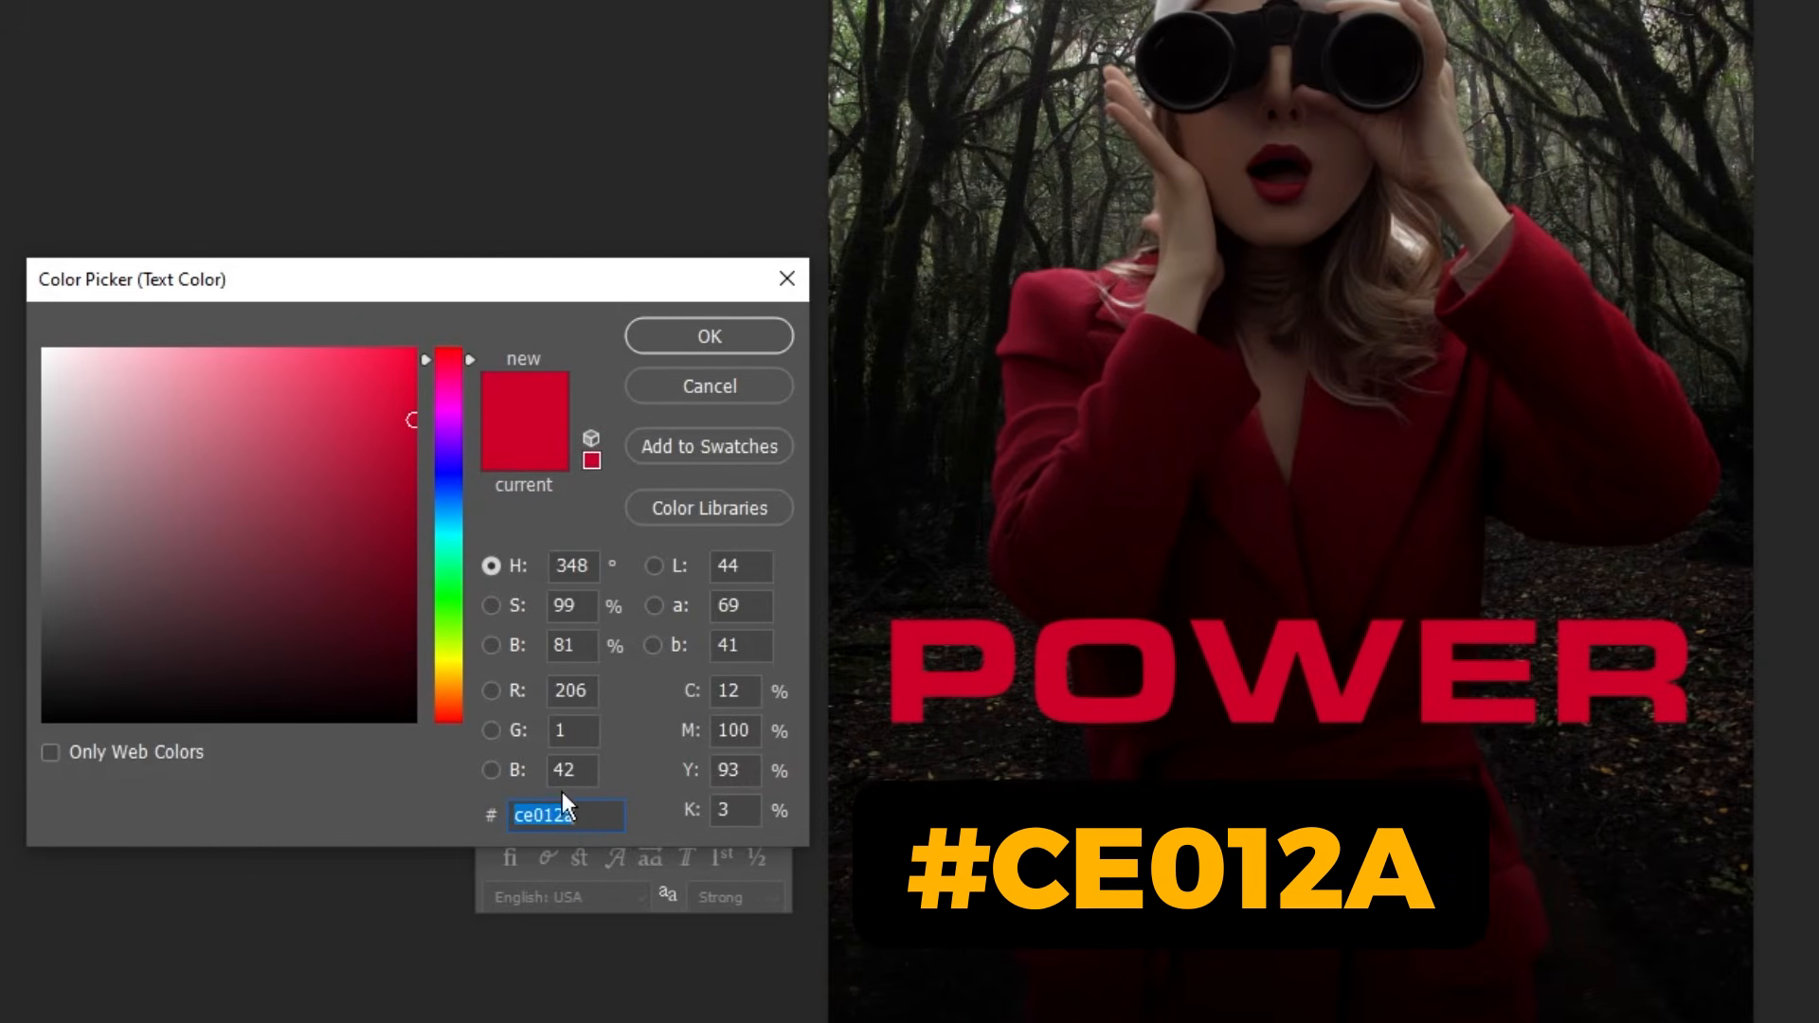
click(138, 816)
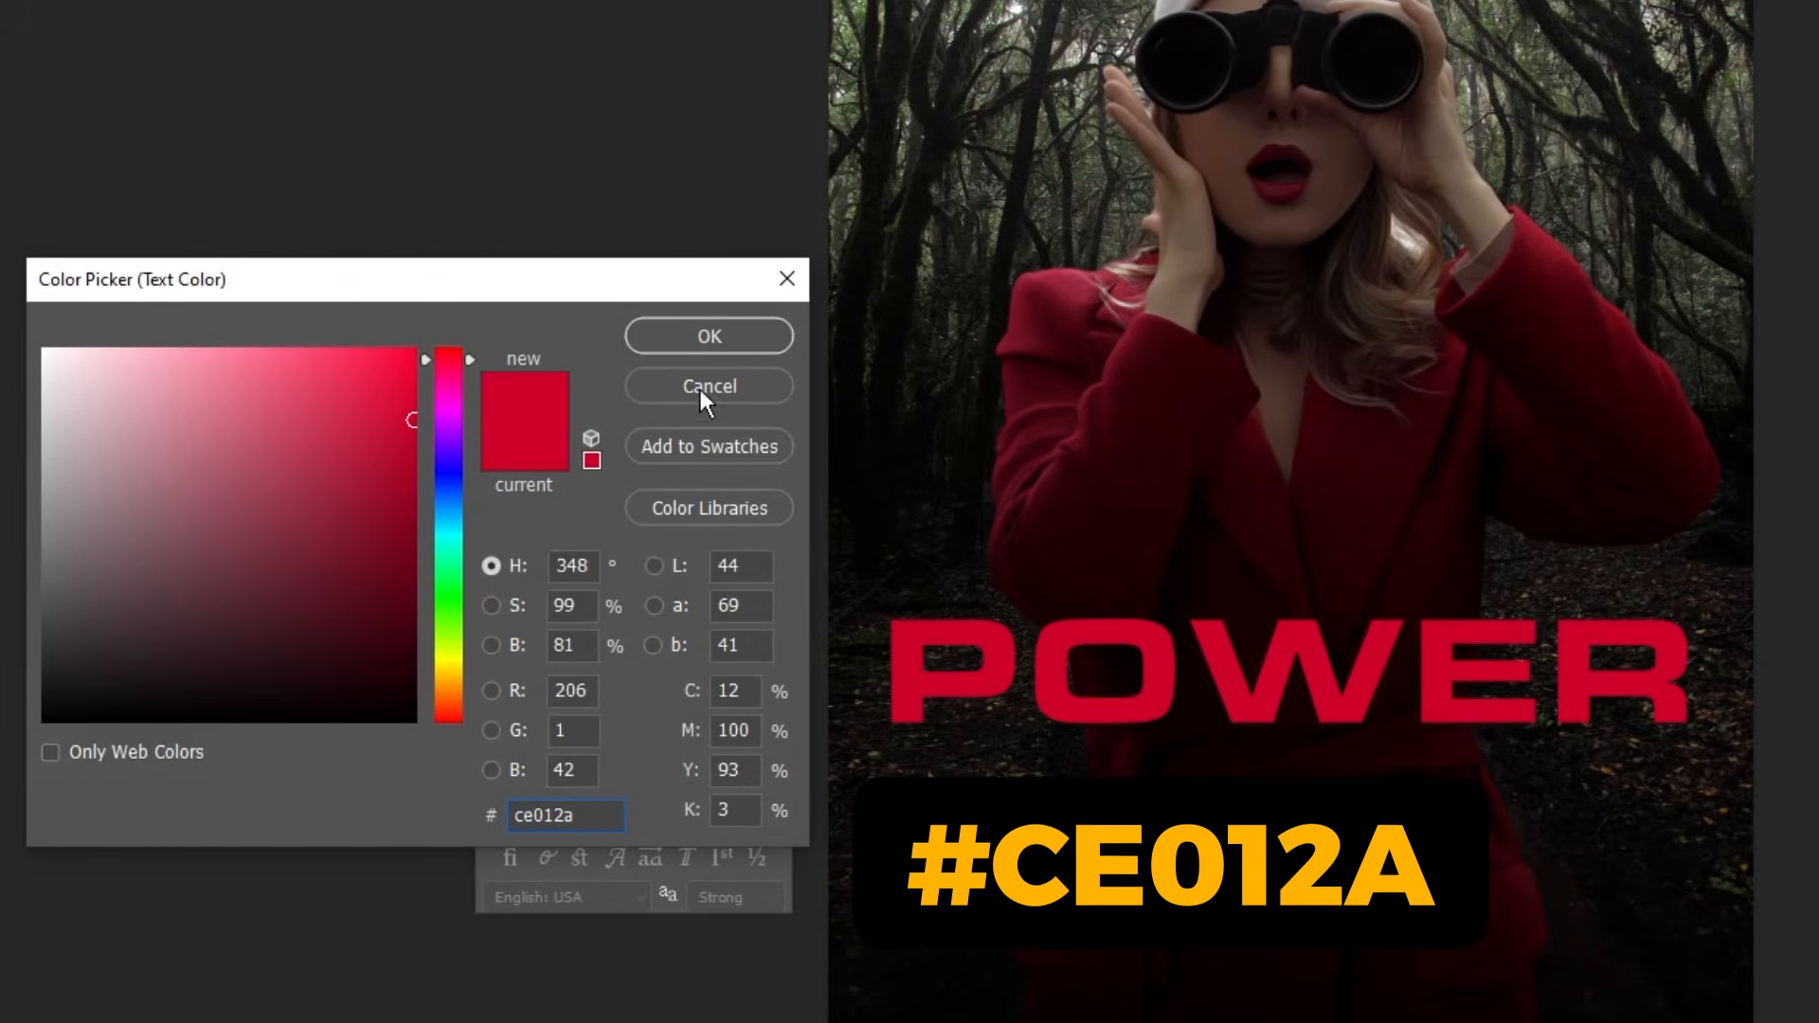
click(703, 334)
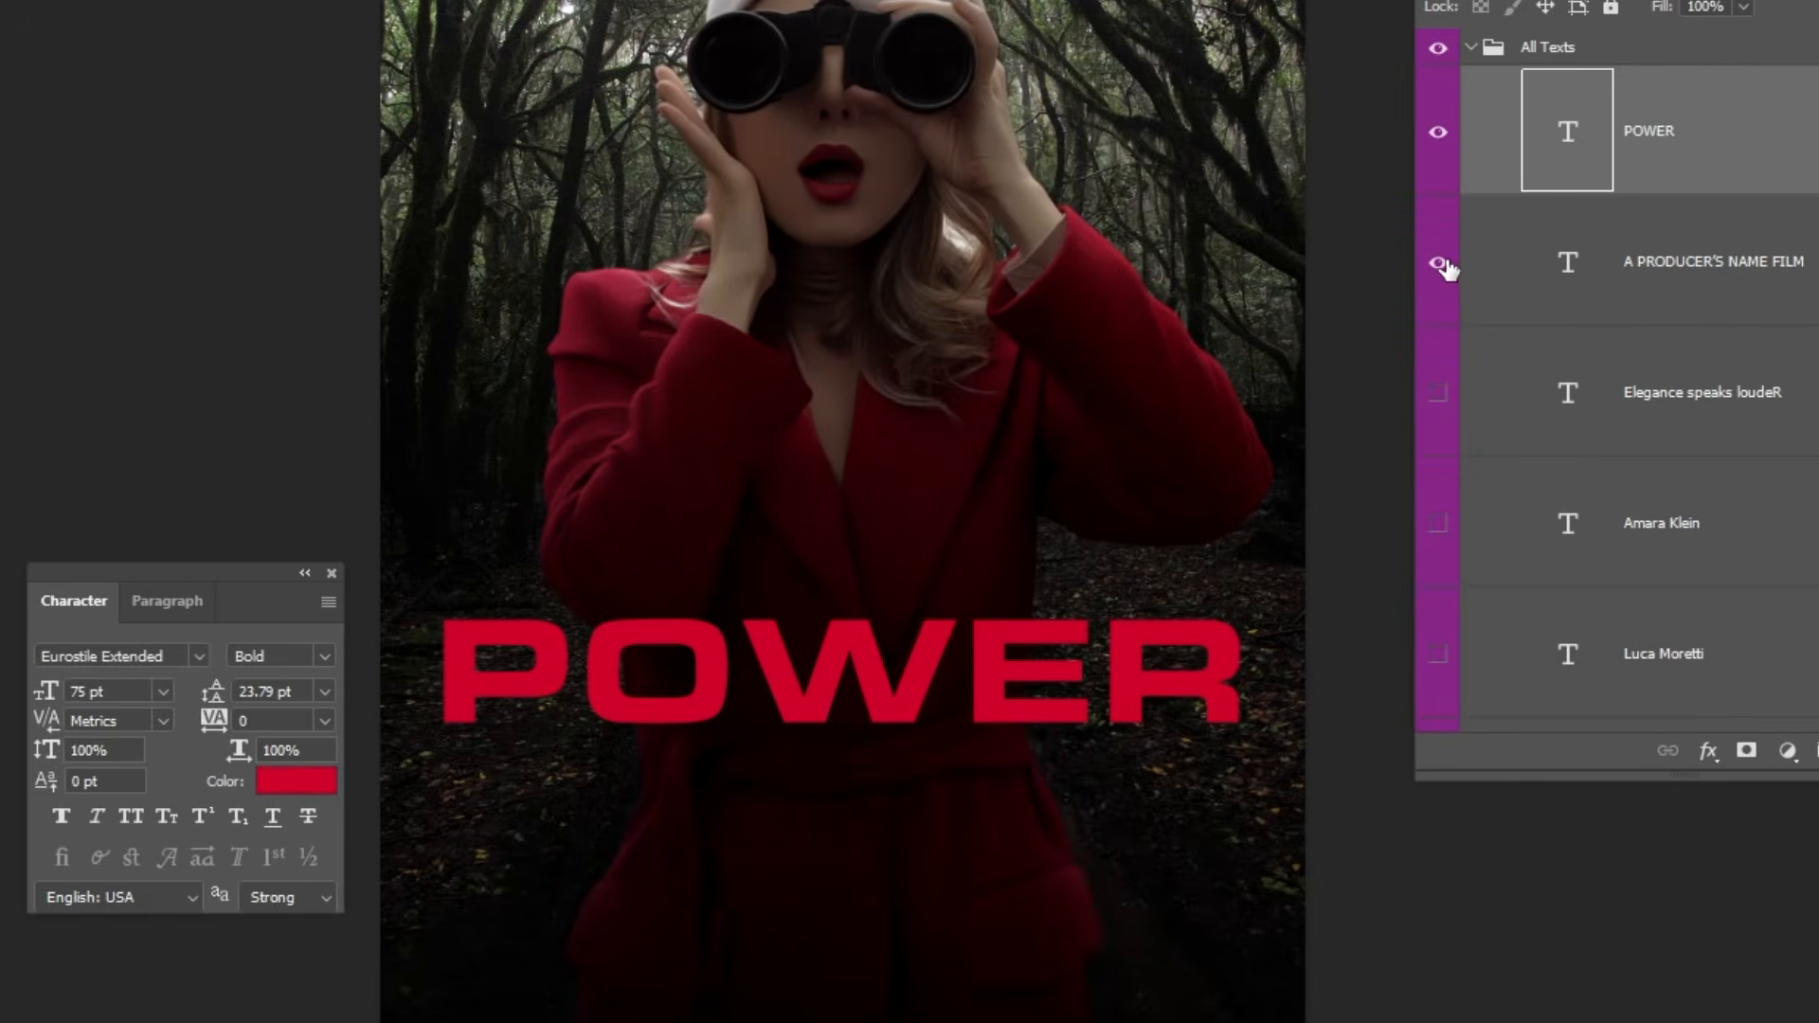
Show the "A PRODUCER'S NAME FILM" text layer in the All Texts group and select it.
click(1440, 264)
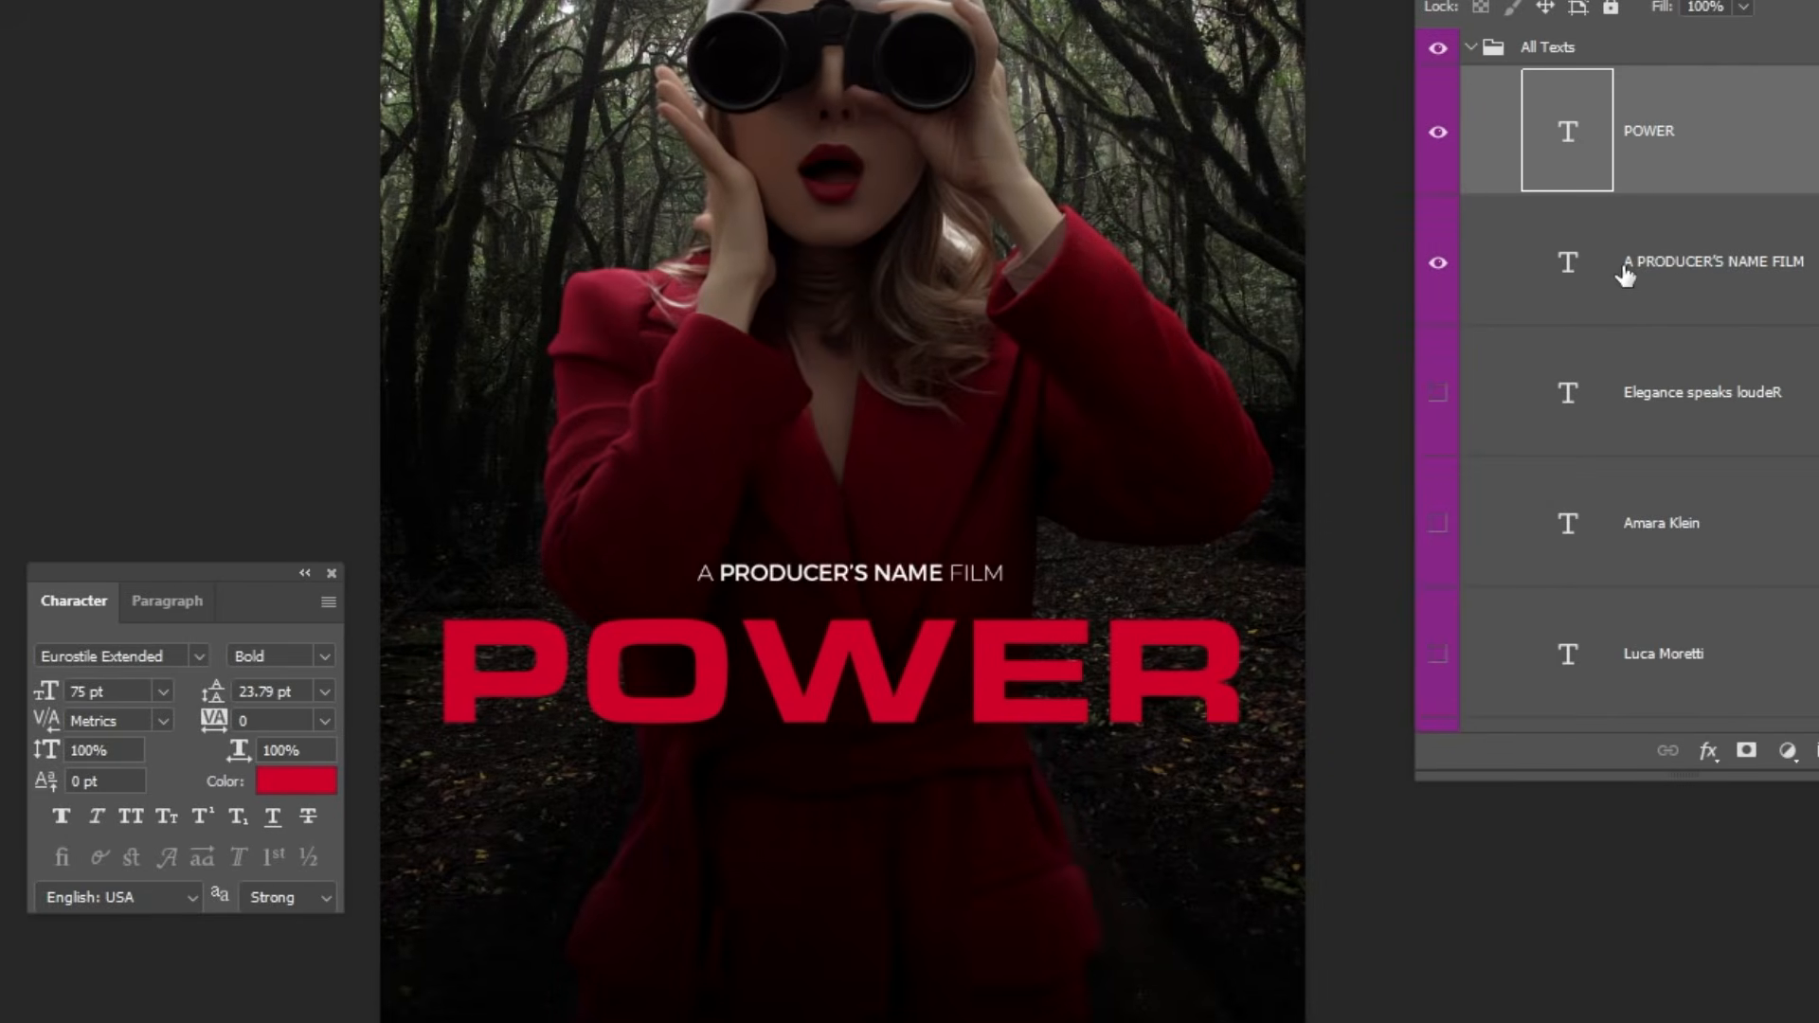
click(1623, 280)
drag(767, 550, 895, 644)
drag(963, 567, 749, 537)
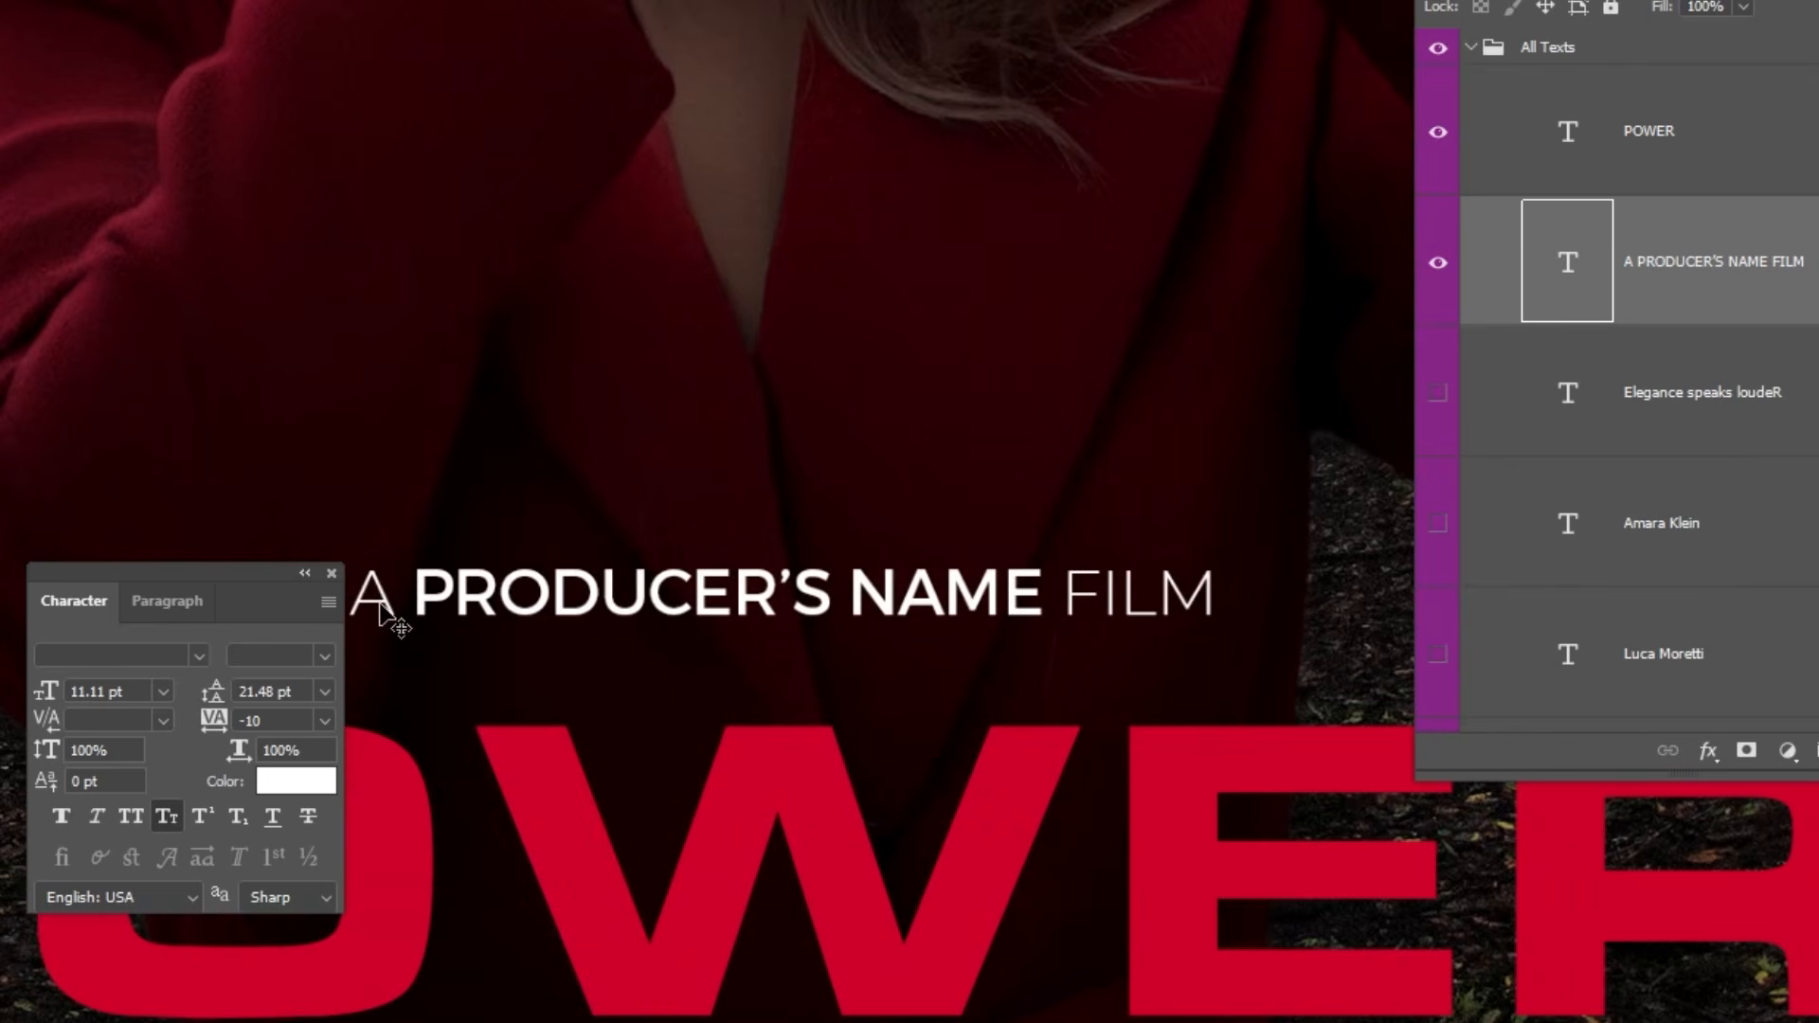
Examine the character settings of the letter A and of the words PRODUCER'S NAME, leaving the line unchanged.
key(t)
drag(378, 586, 359, 589)
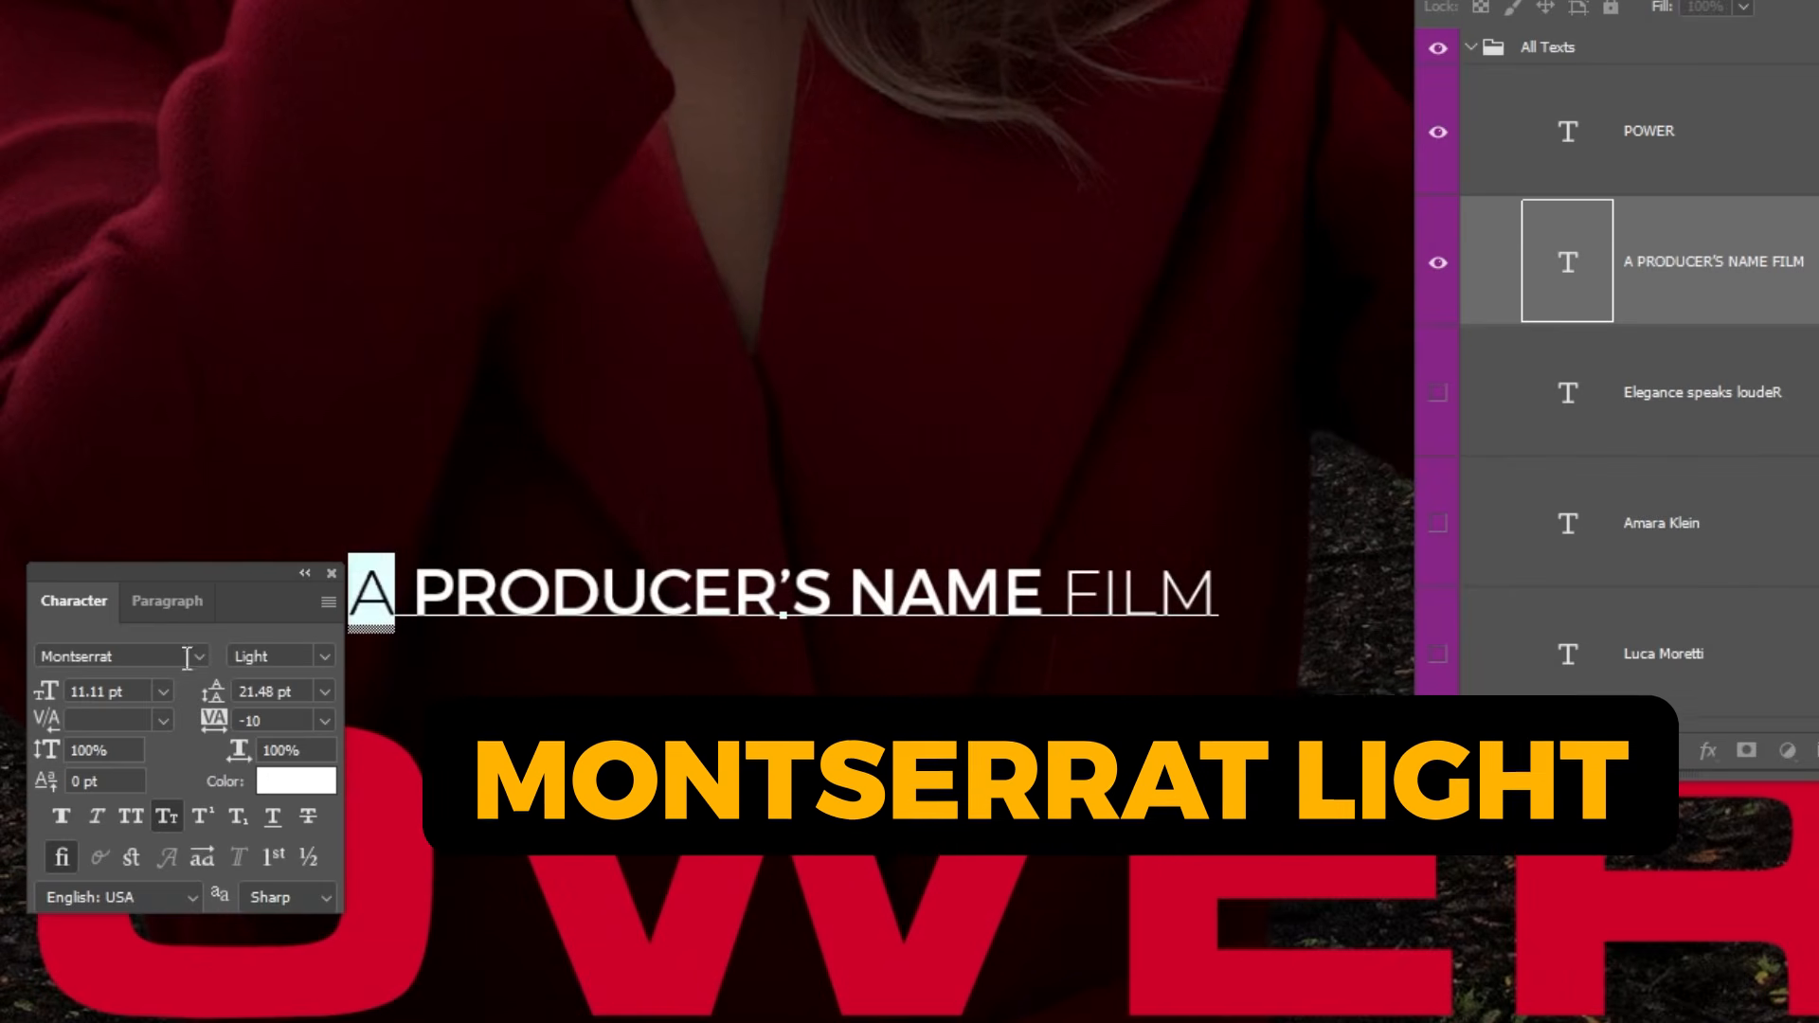
drag(412, 592, 1046, 595)
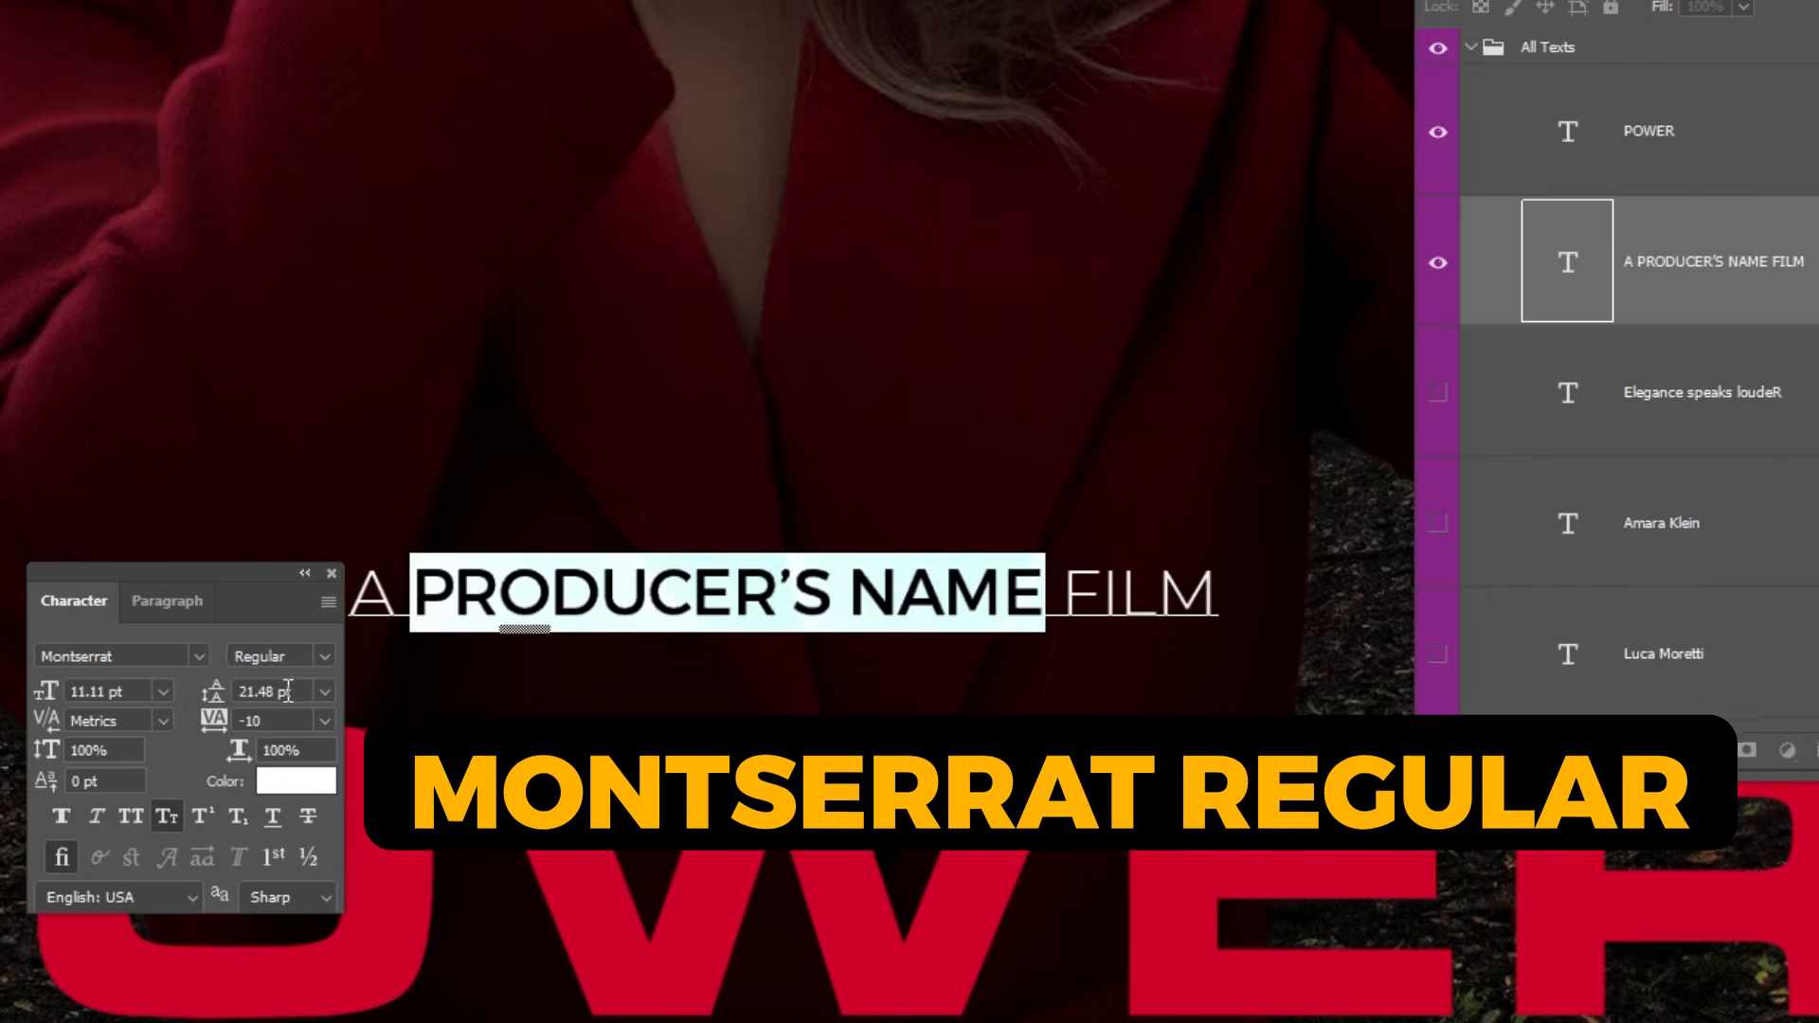
click(601, 597)
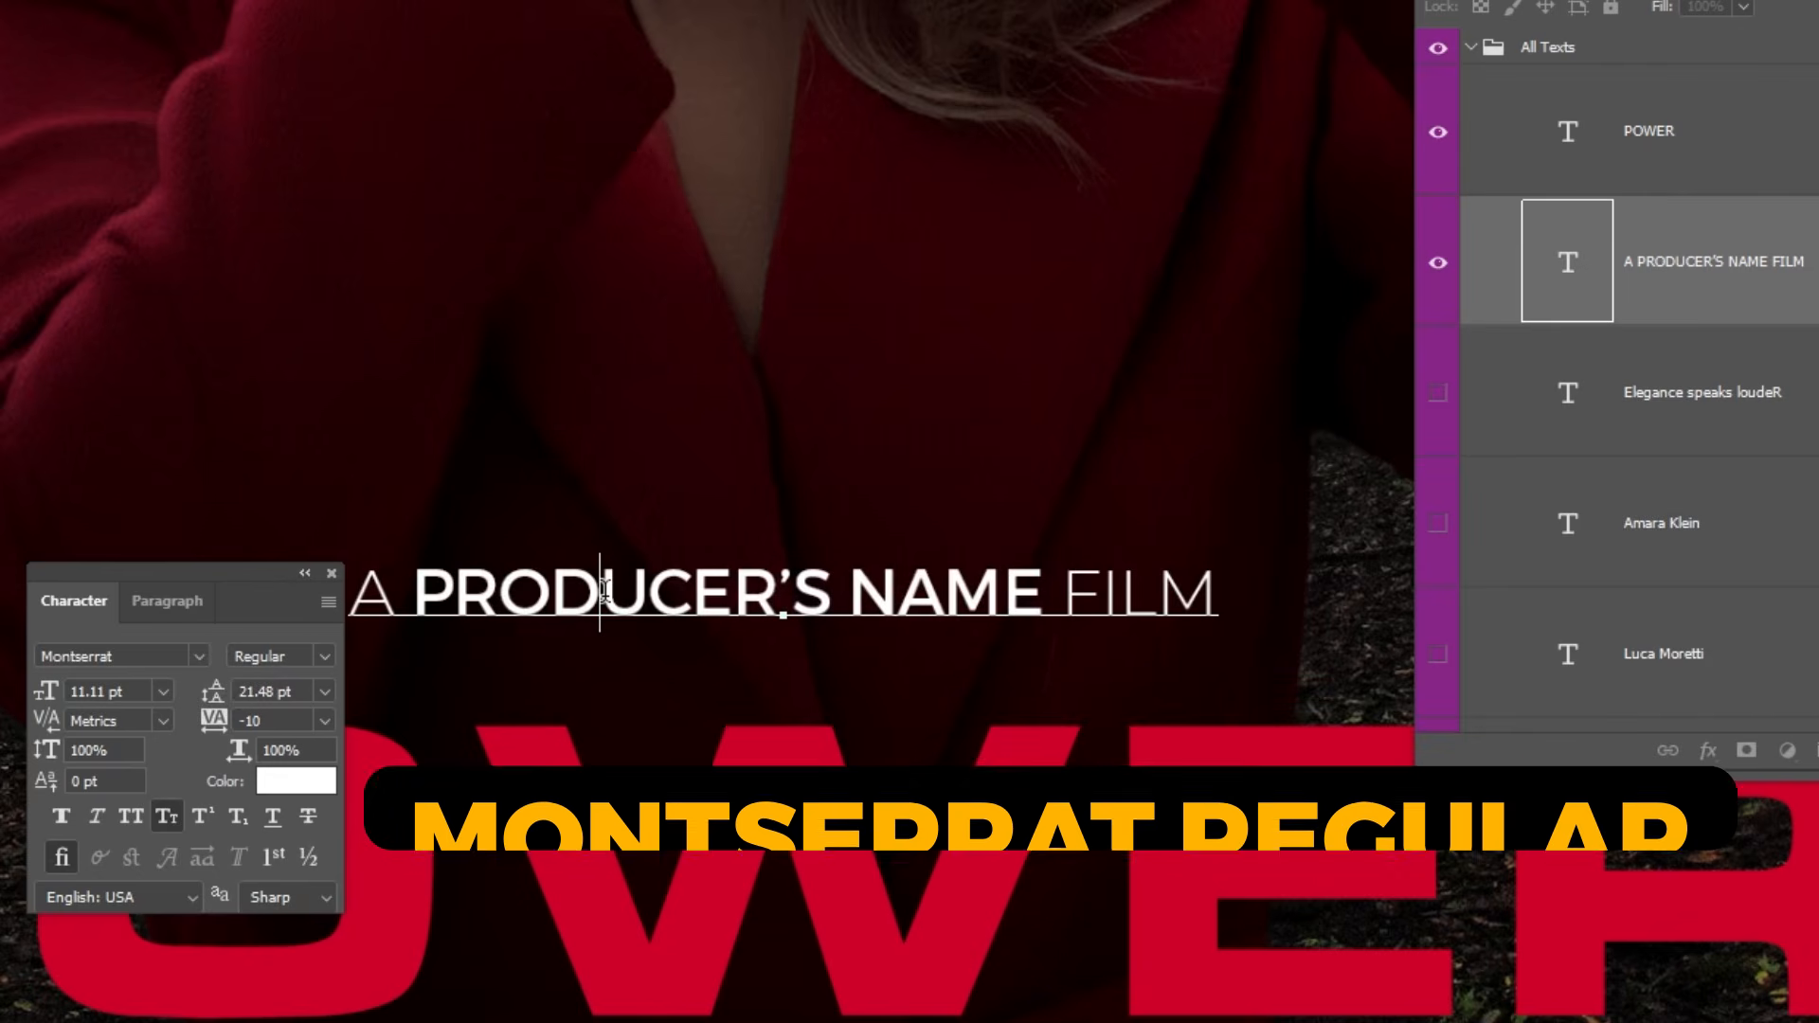
key(ctrl+Return)
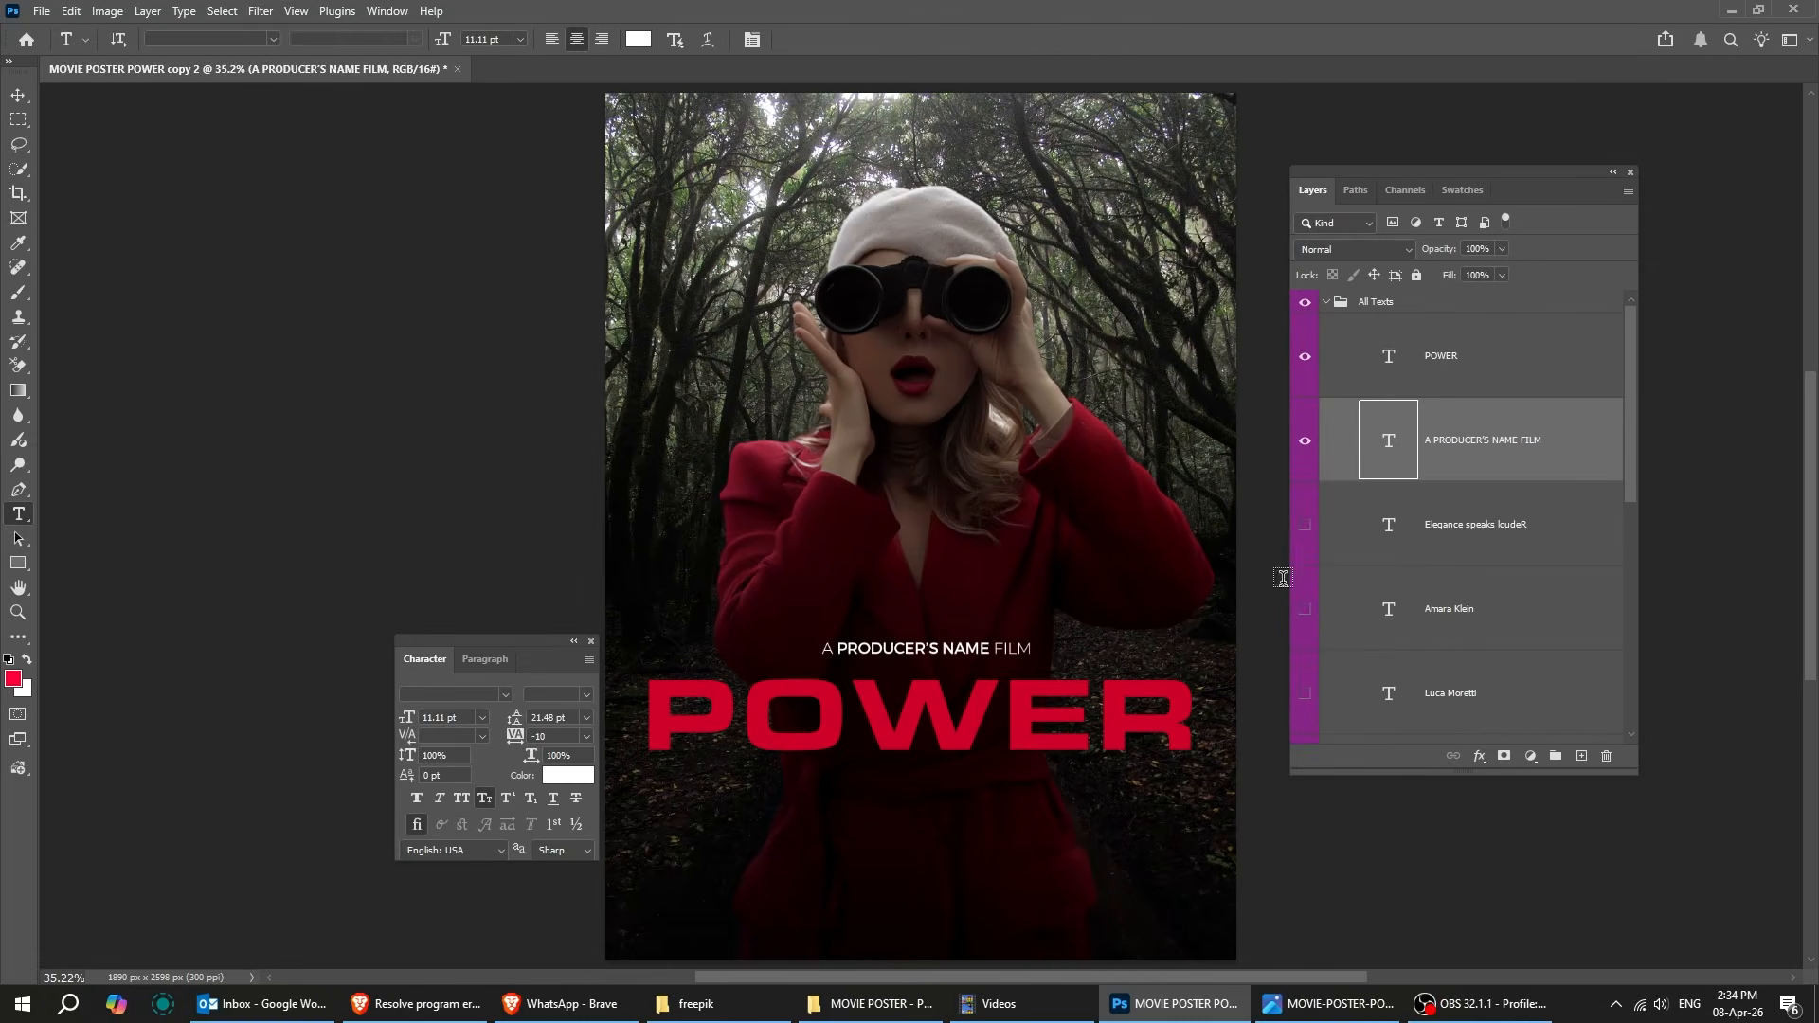
Show the "Elegance speaks louder" tagline and examine its character settings without changing the text.
click(1307, 526)
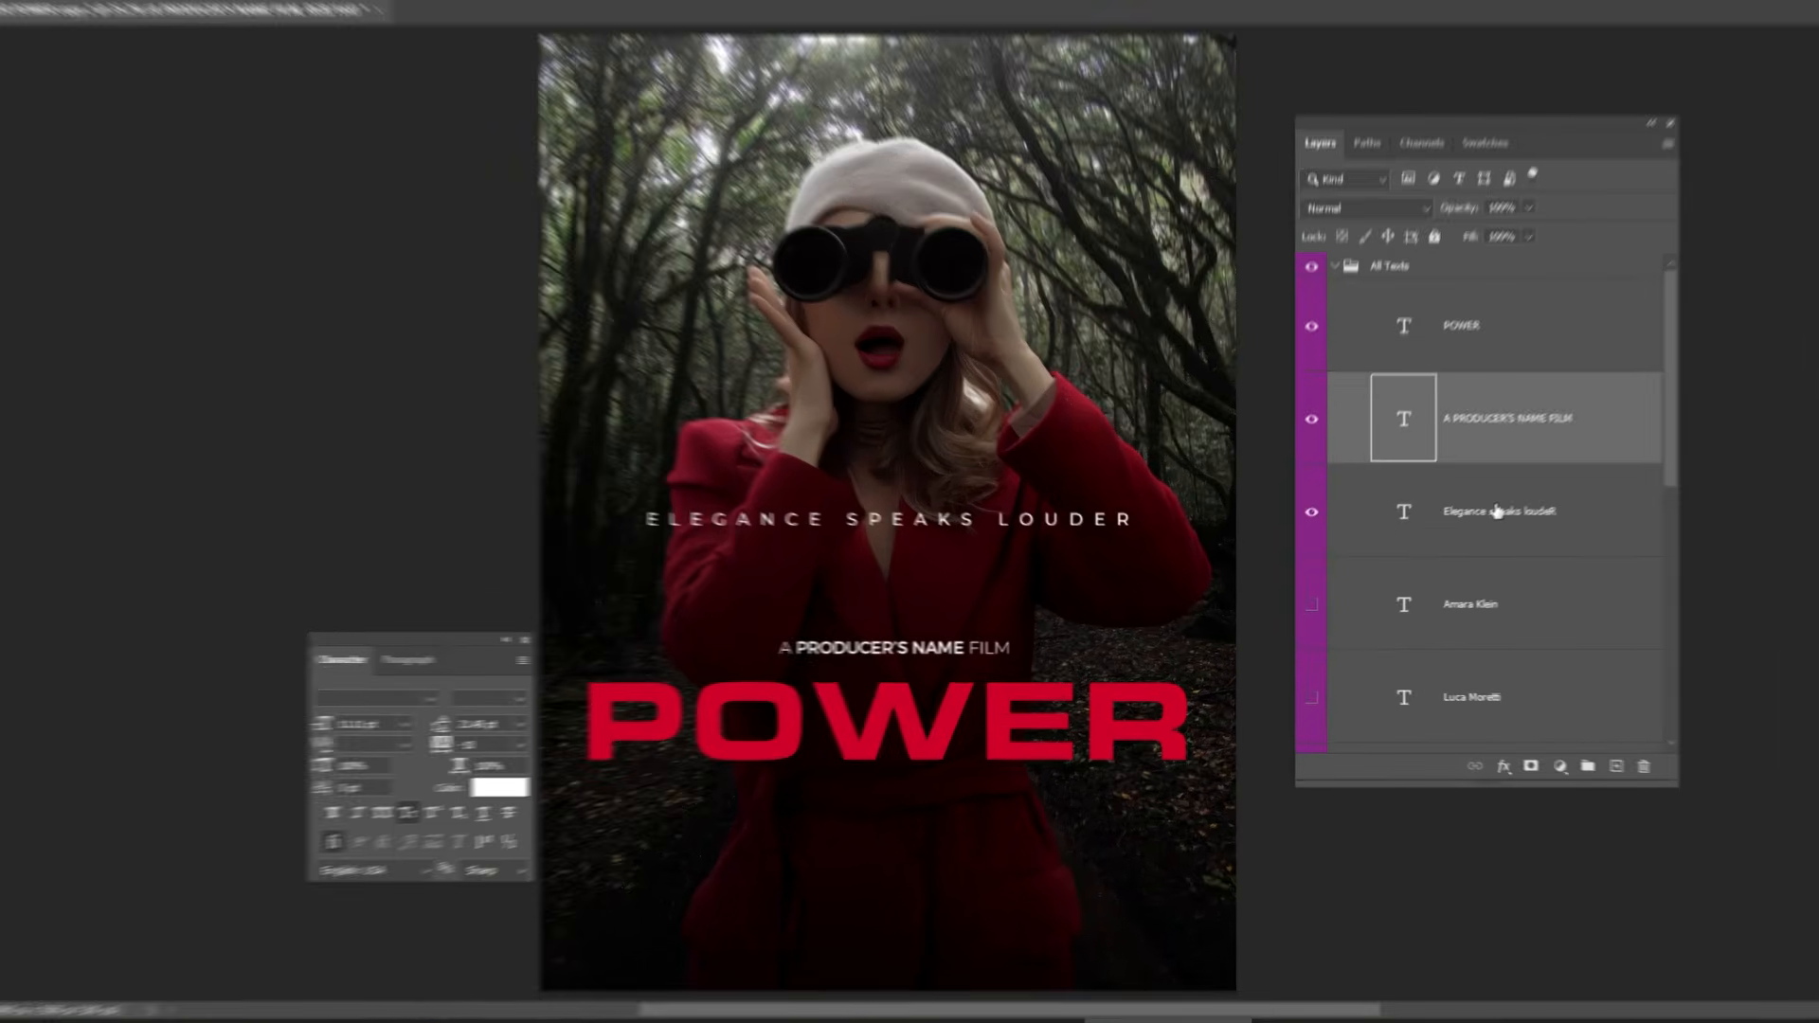
click(1459, 525)
click(813, 486)
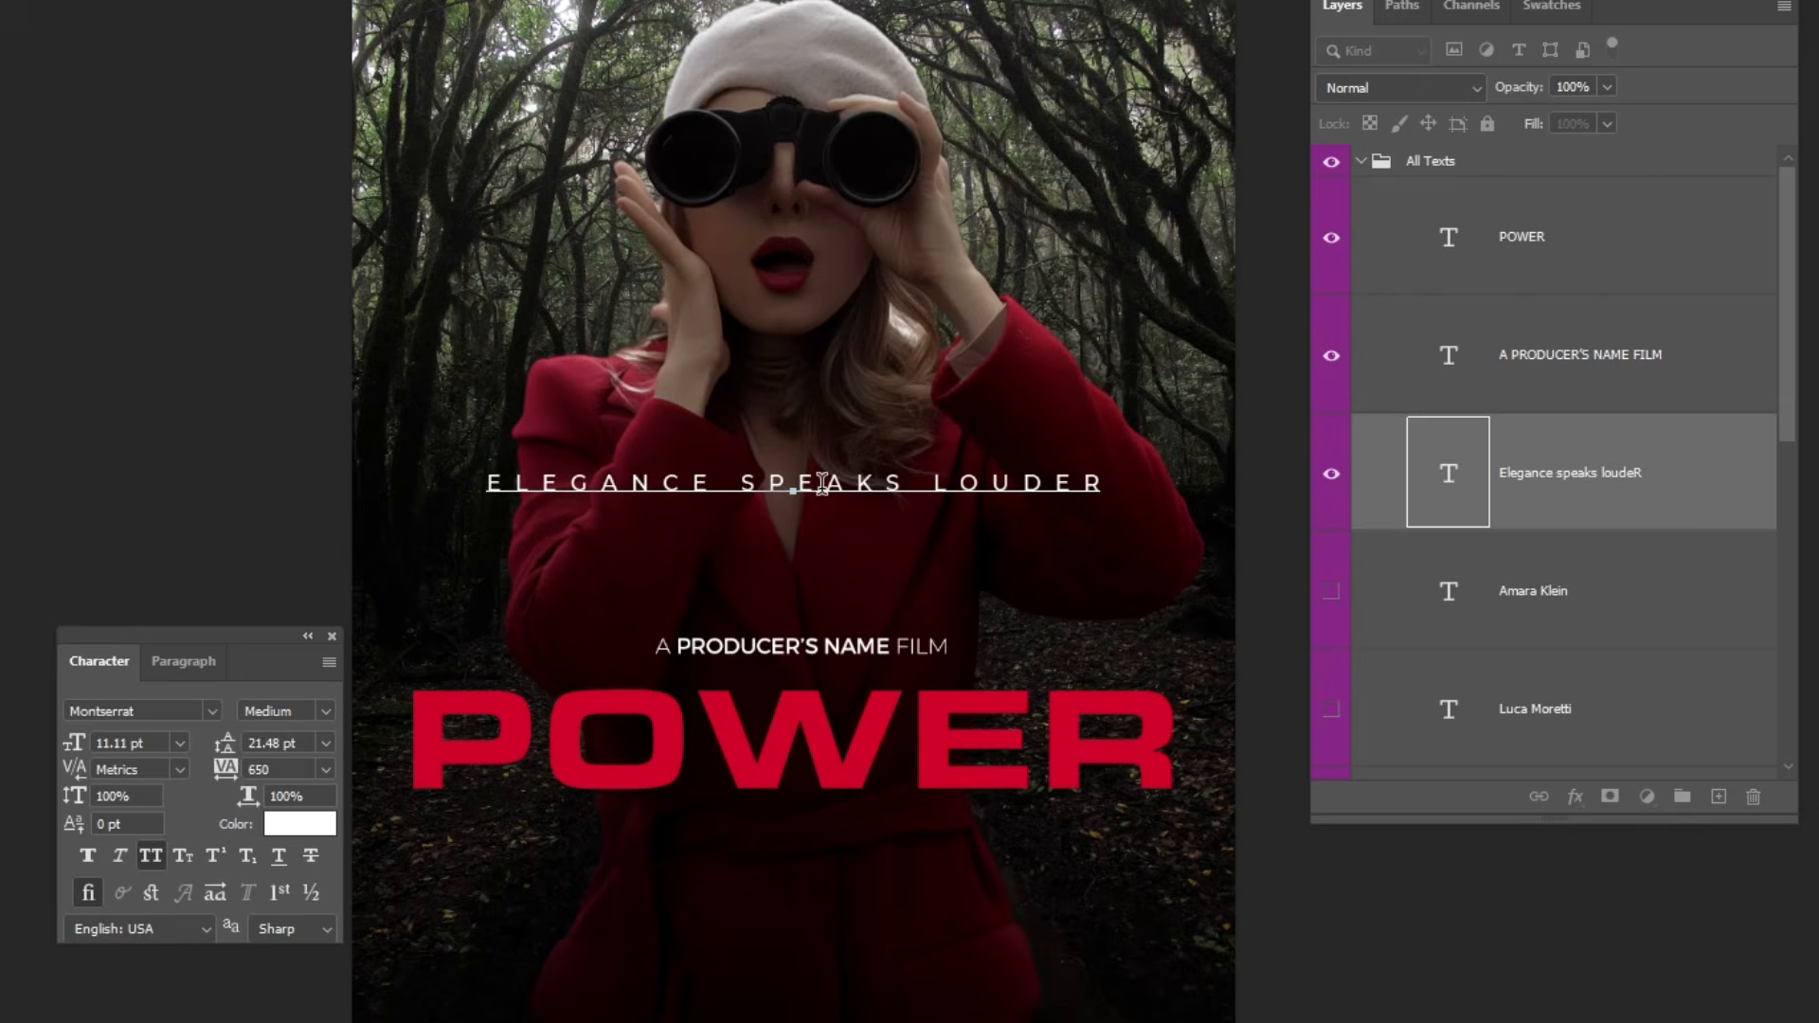
key(Escape)
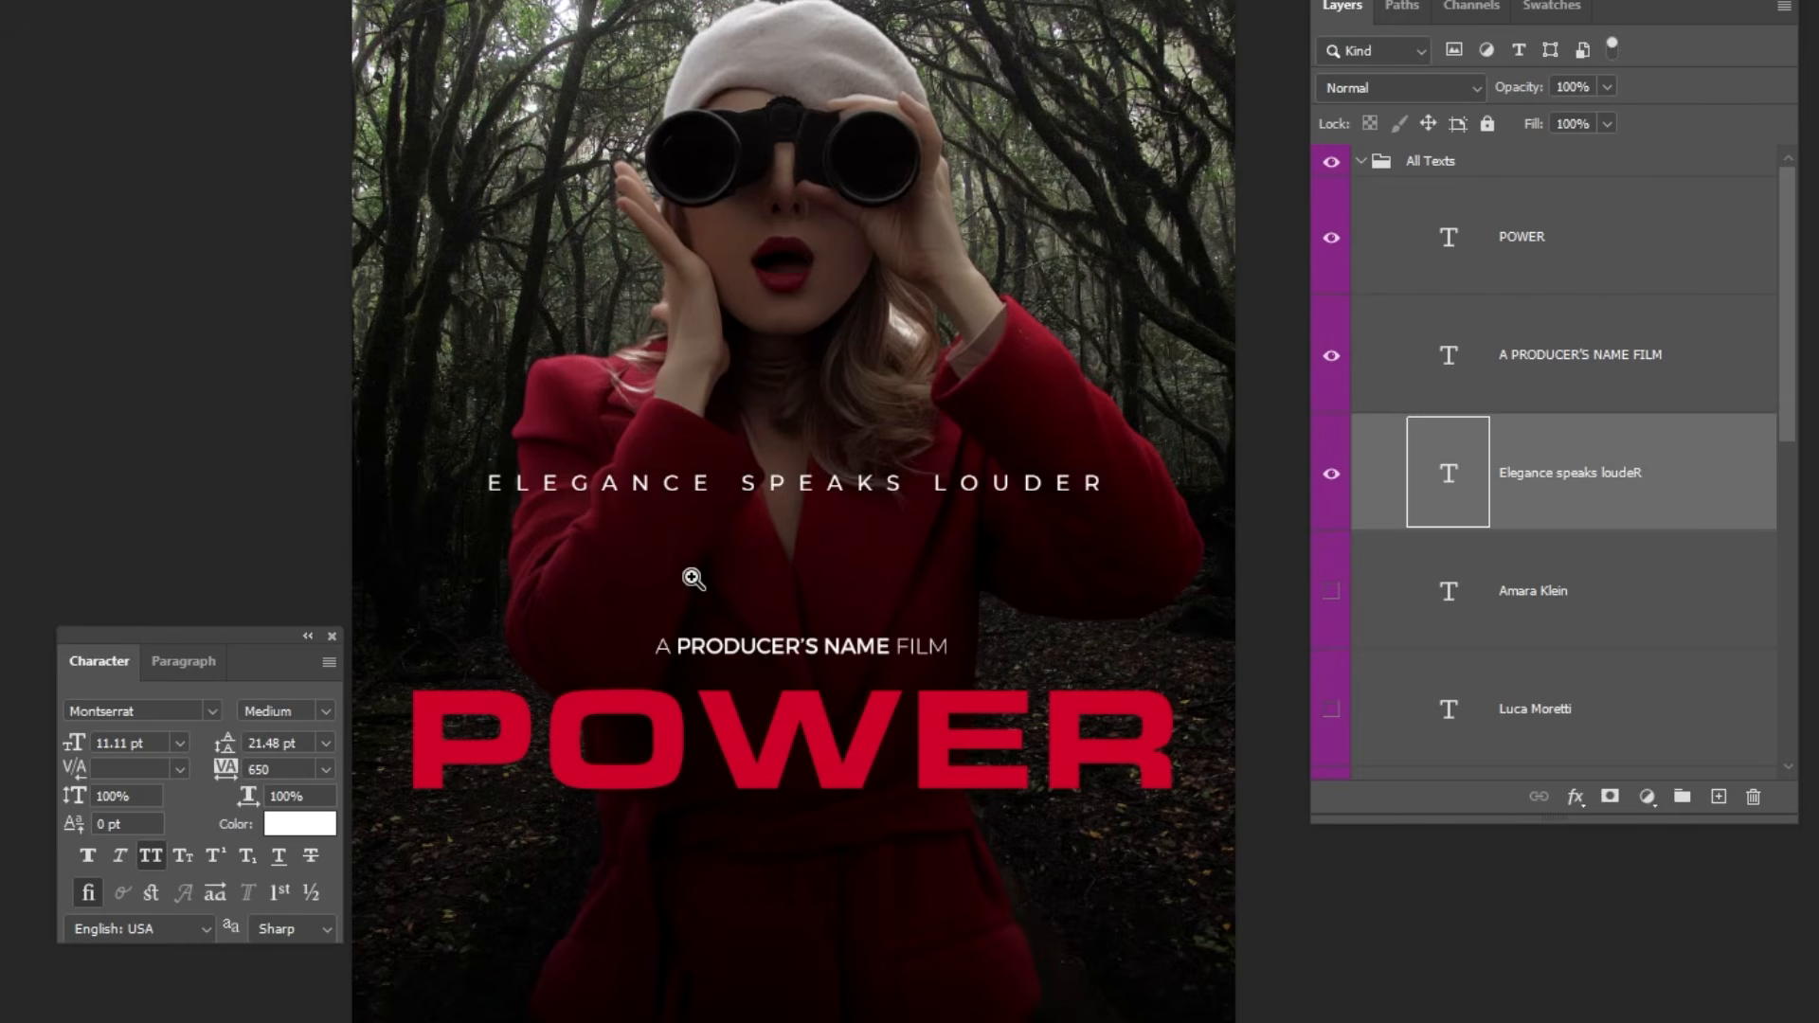
drag(694, 578, 737, 579)
drag(244, 634, 344, 577)
drag(580, 550, 549, 542)
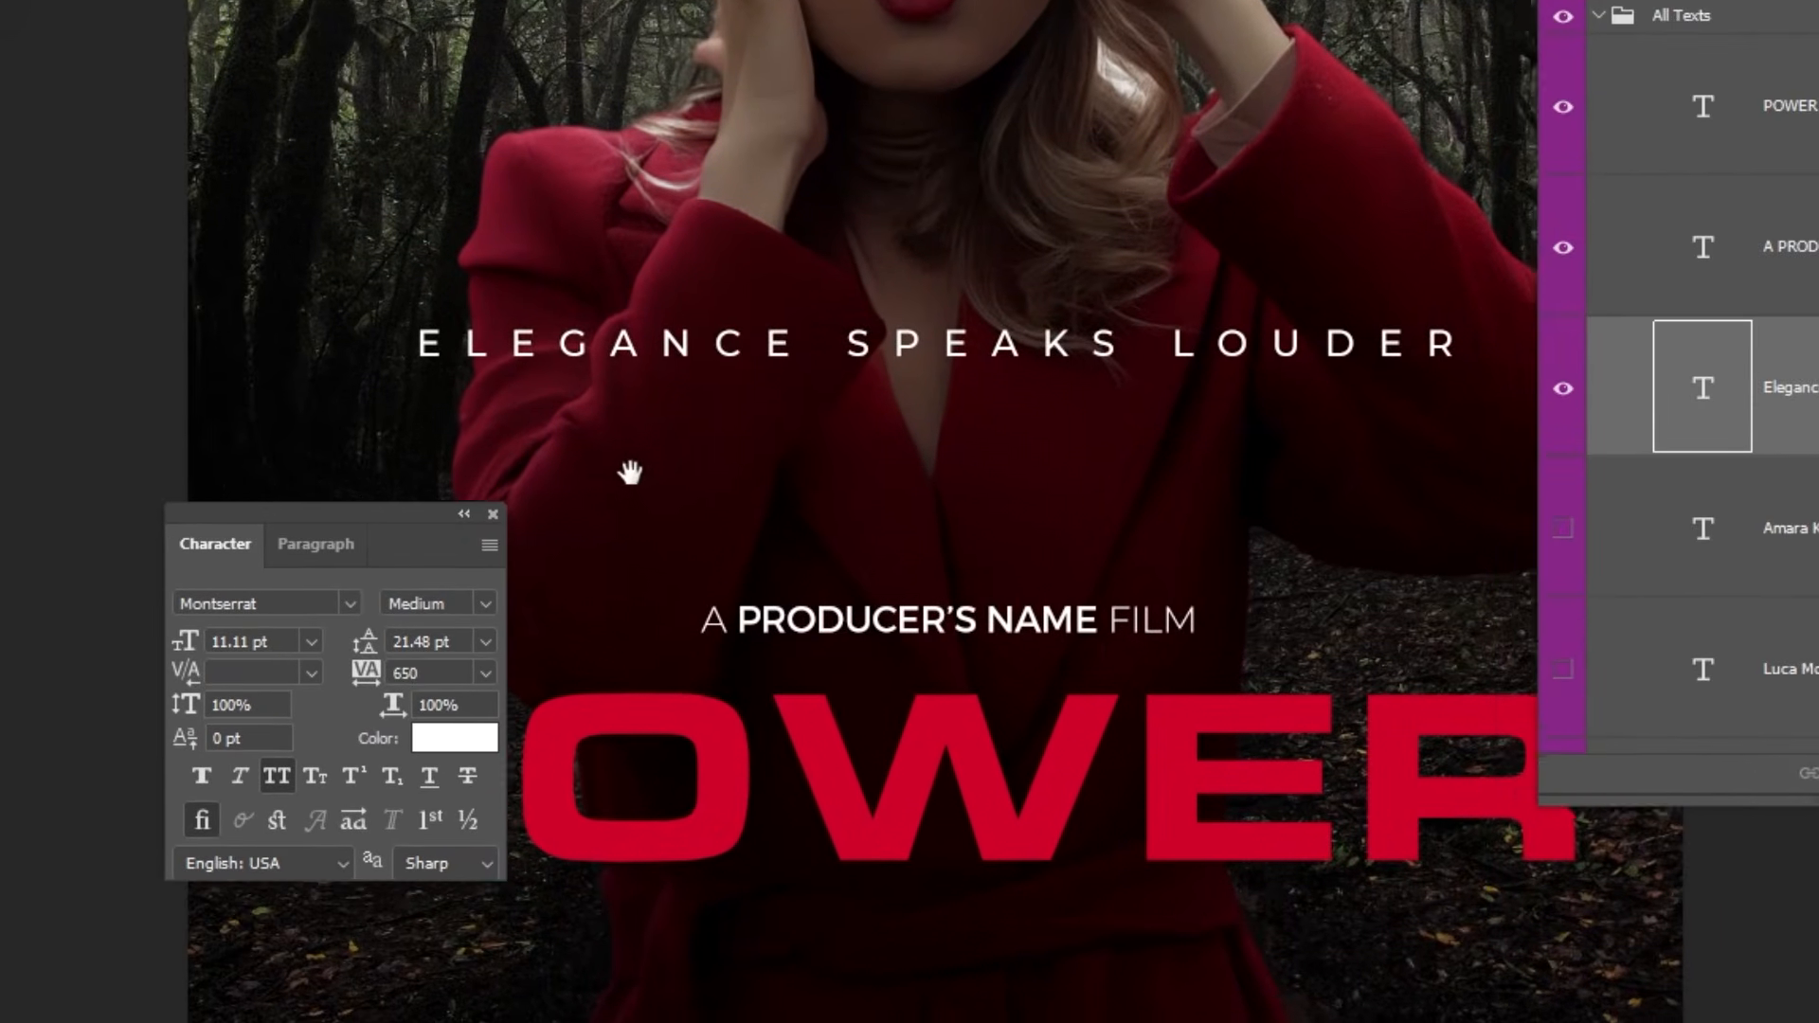
drag(631, 472, 475, 451)
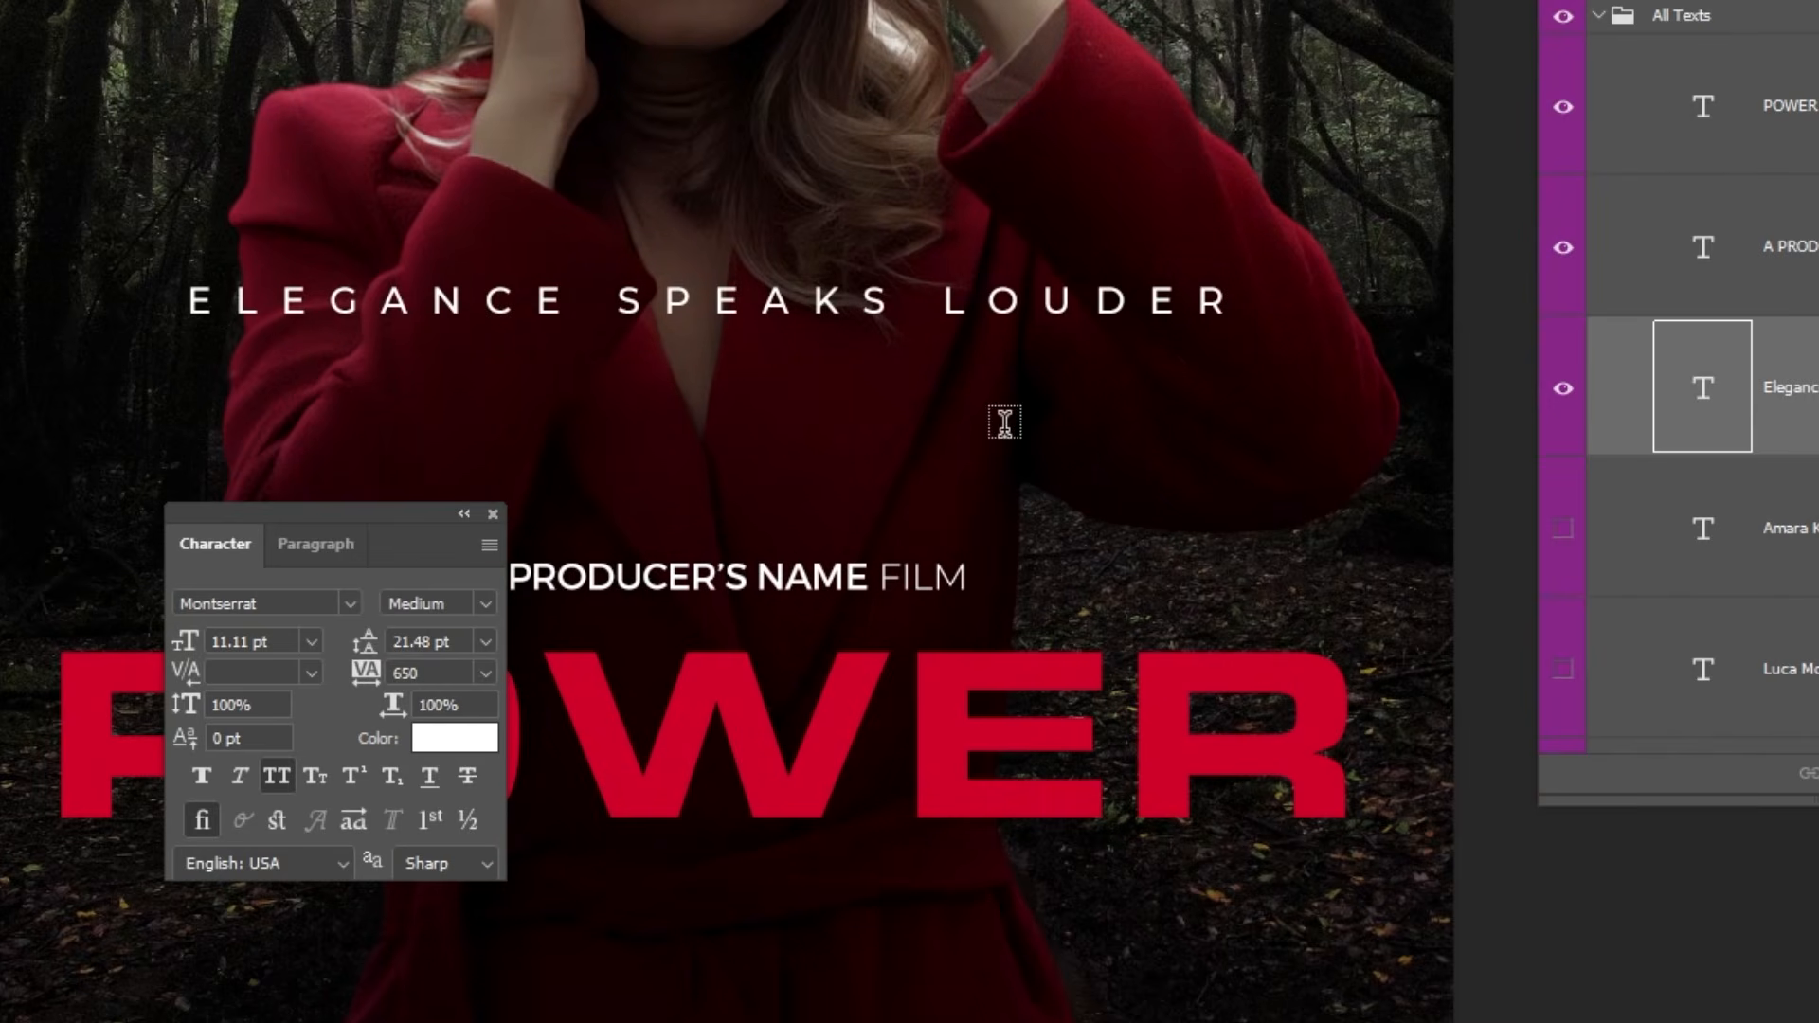
Show the lowest actor-name layer of the All Texts group and display its character settings beside the name.
click(1592, 582)
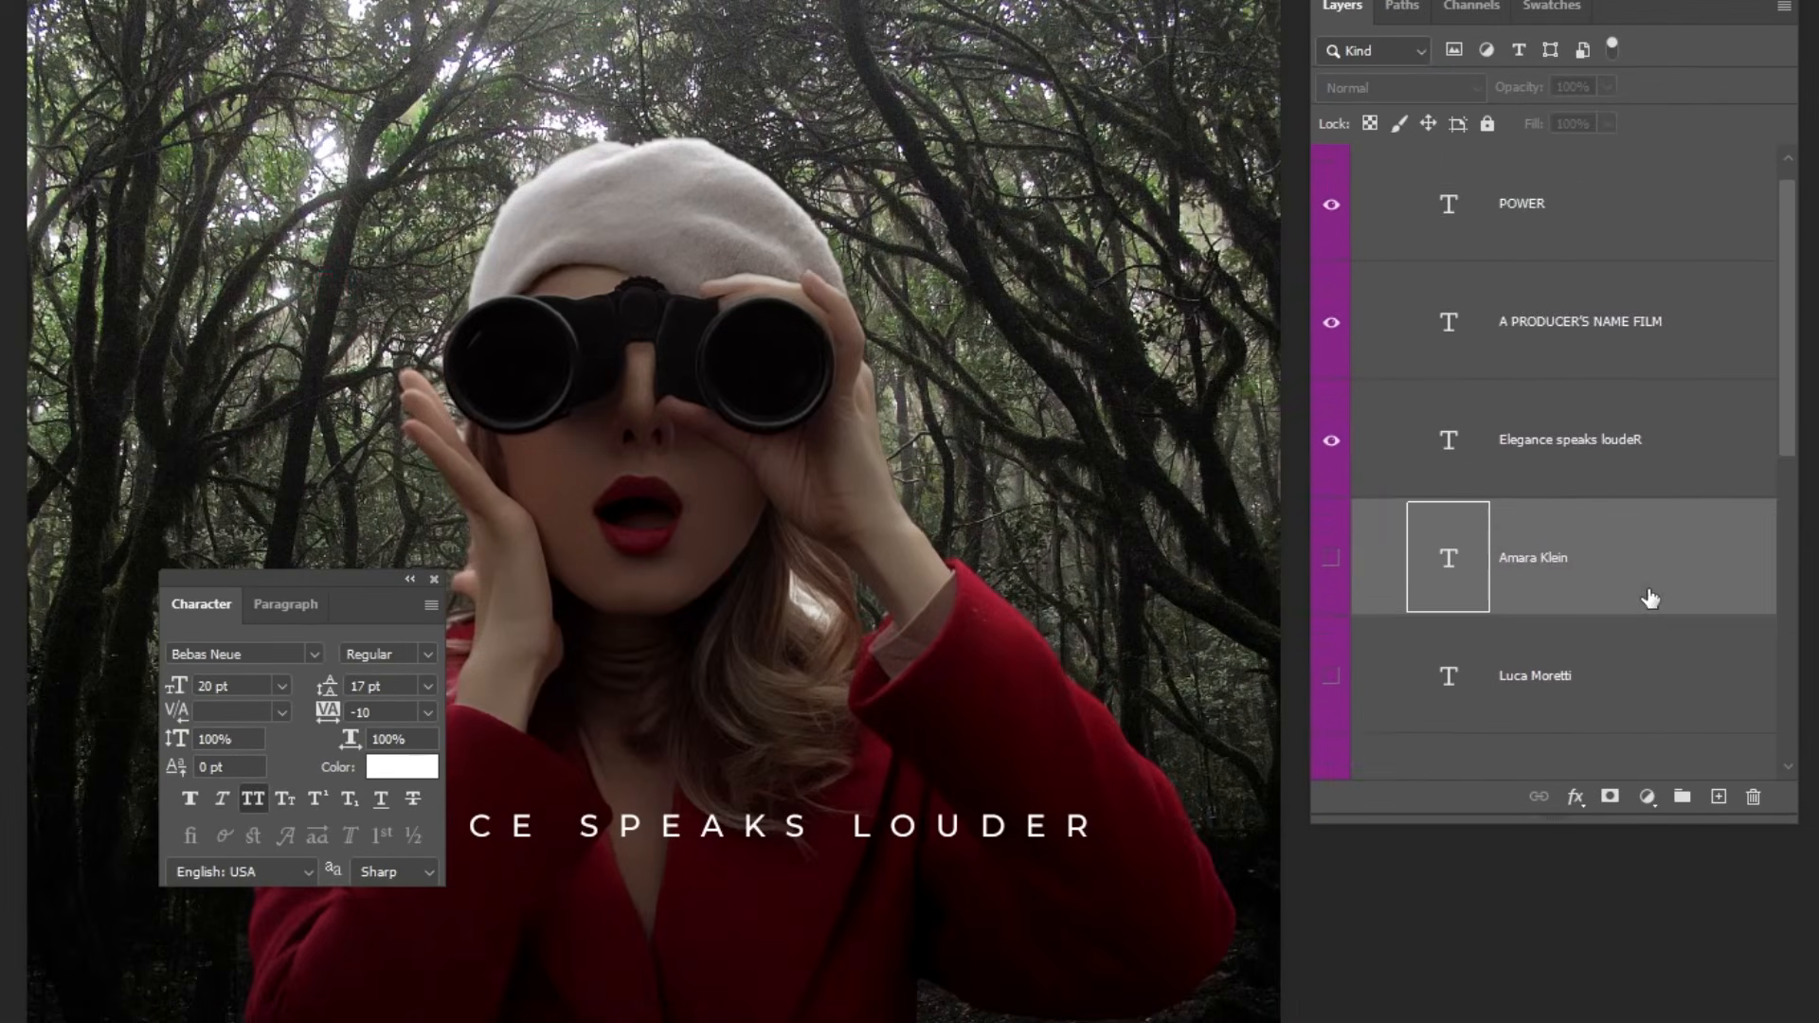
scroll(1624, 581, down, 3)
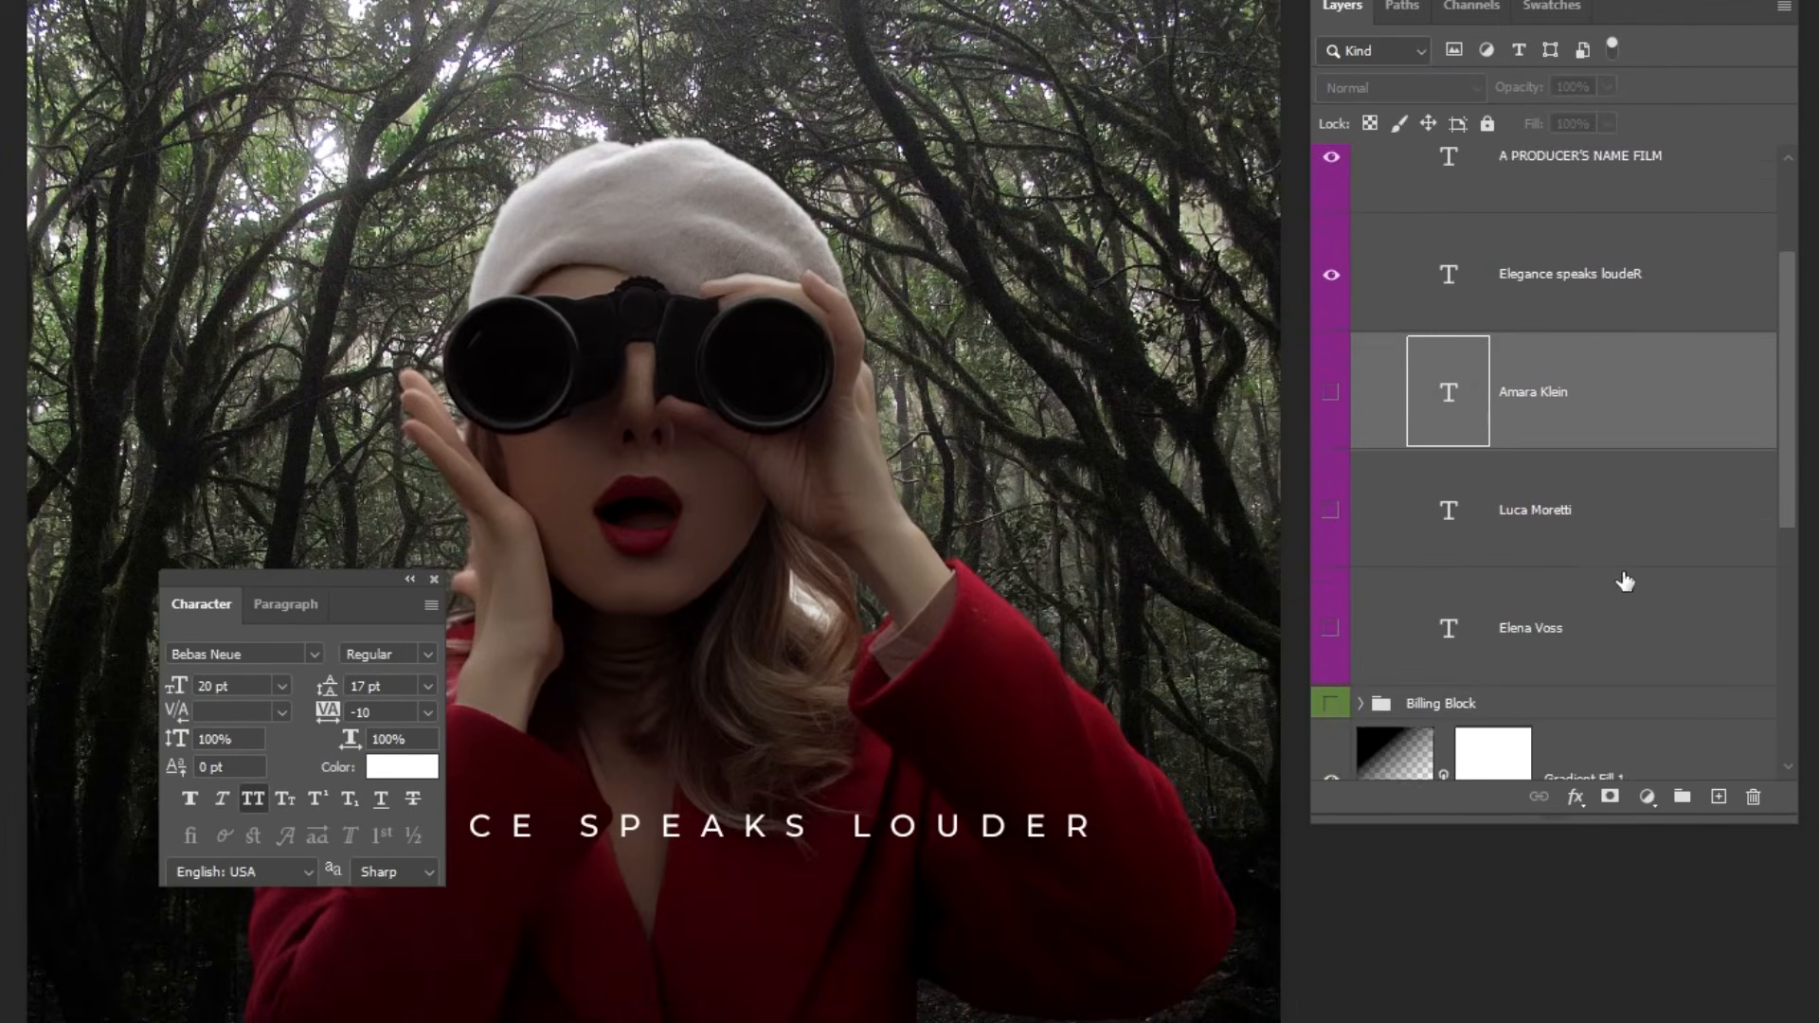
click(1592, 601)
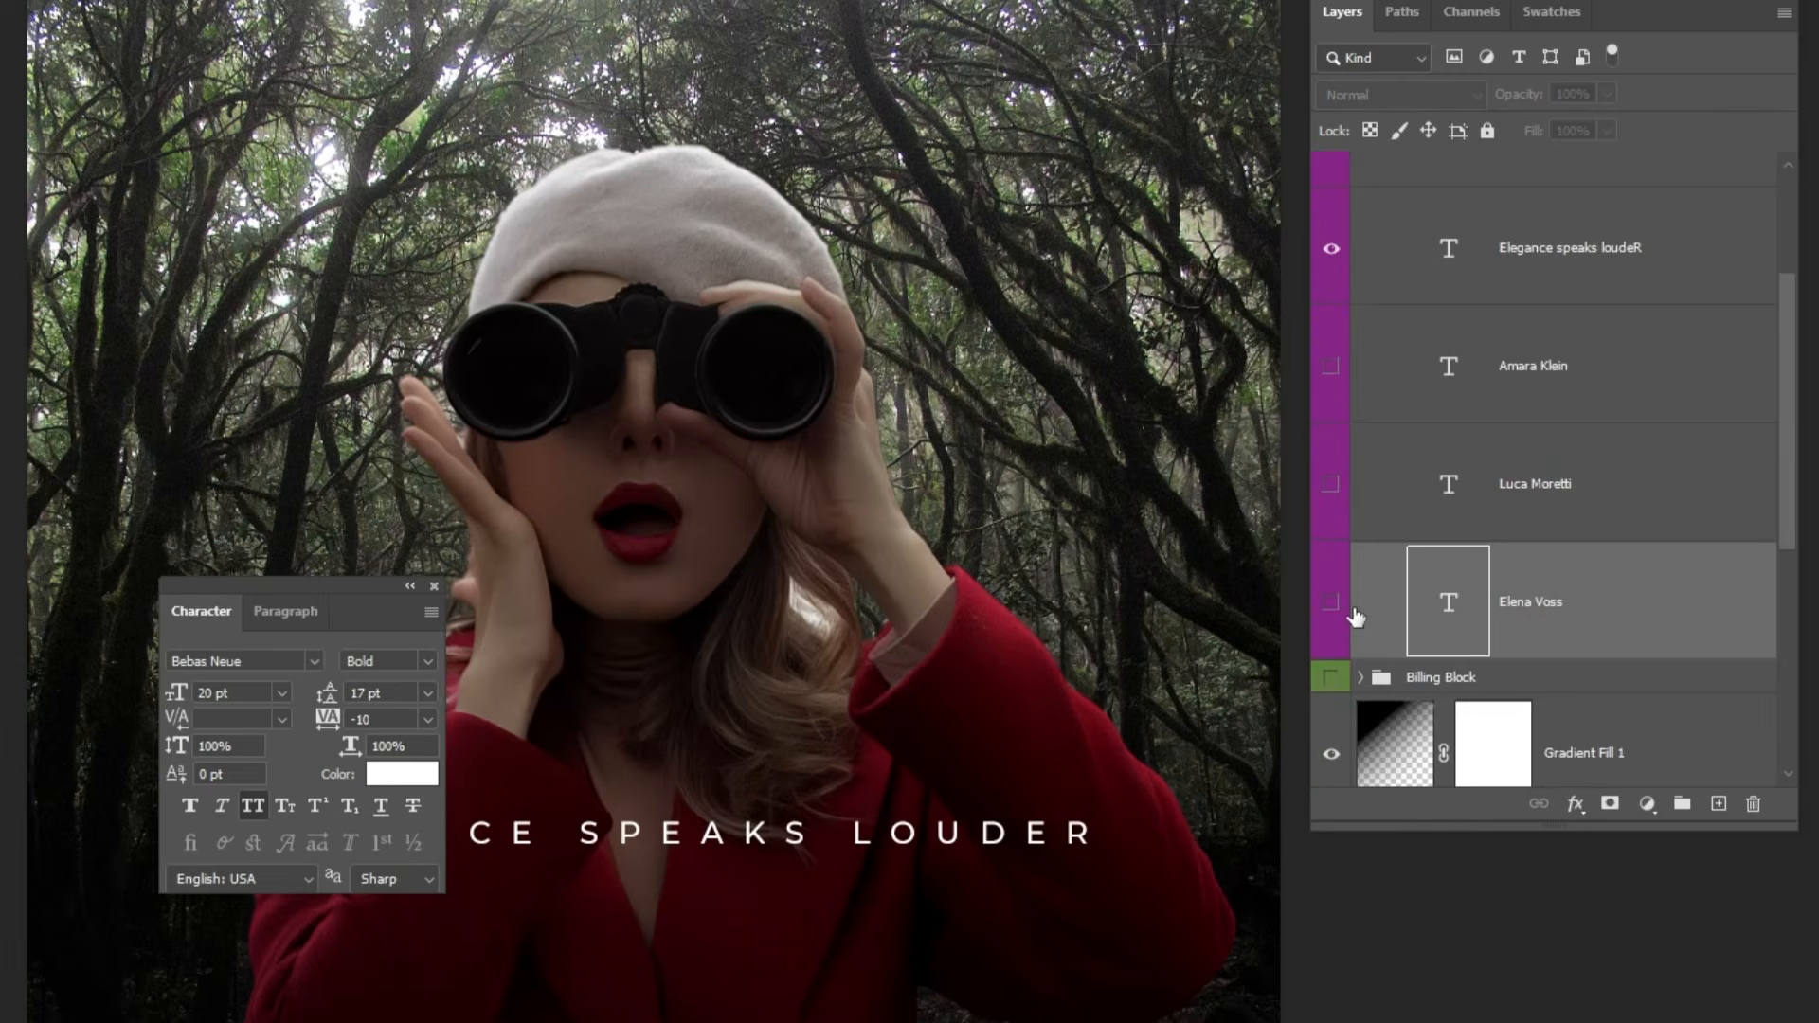
click(1331, 601)
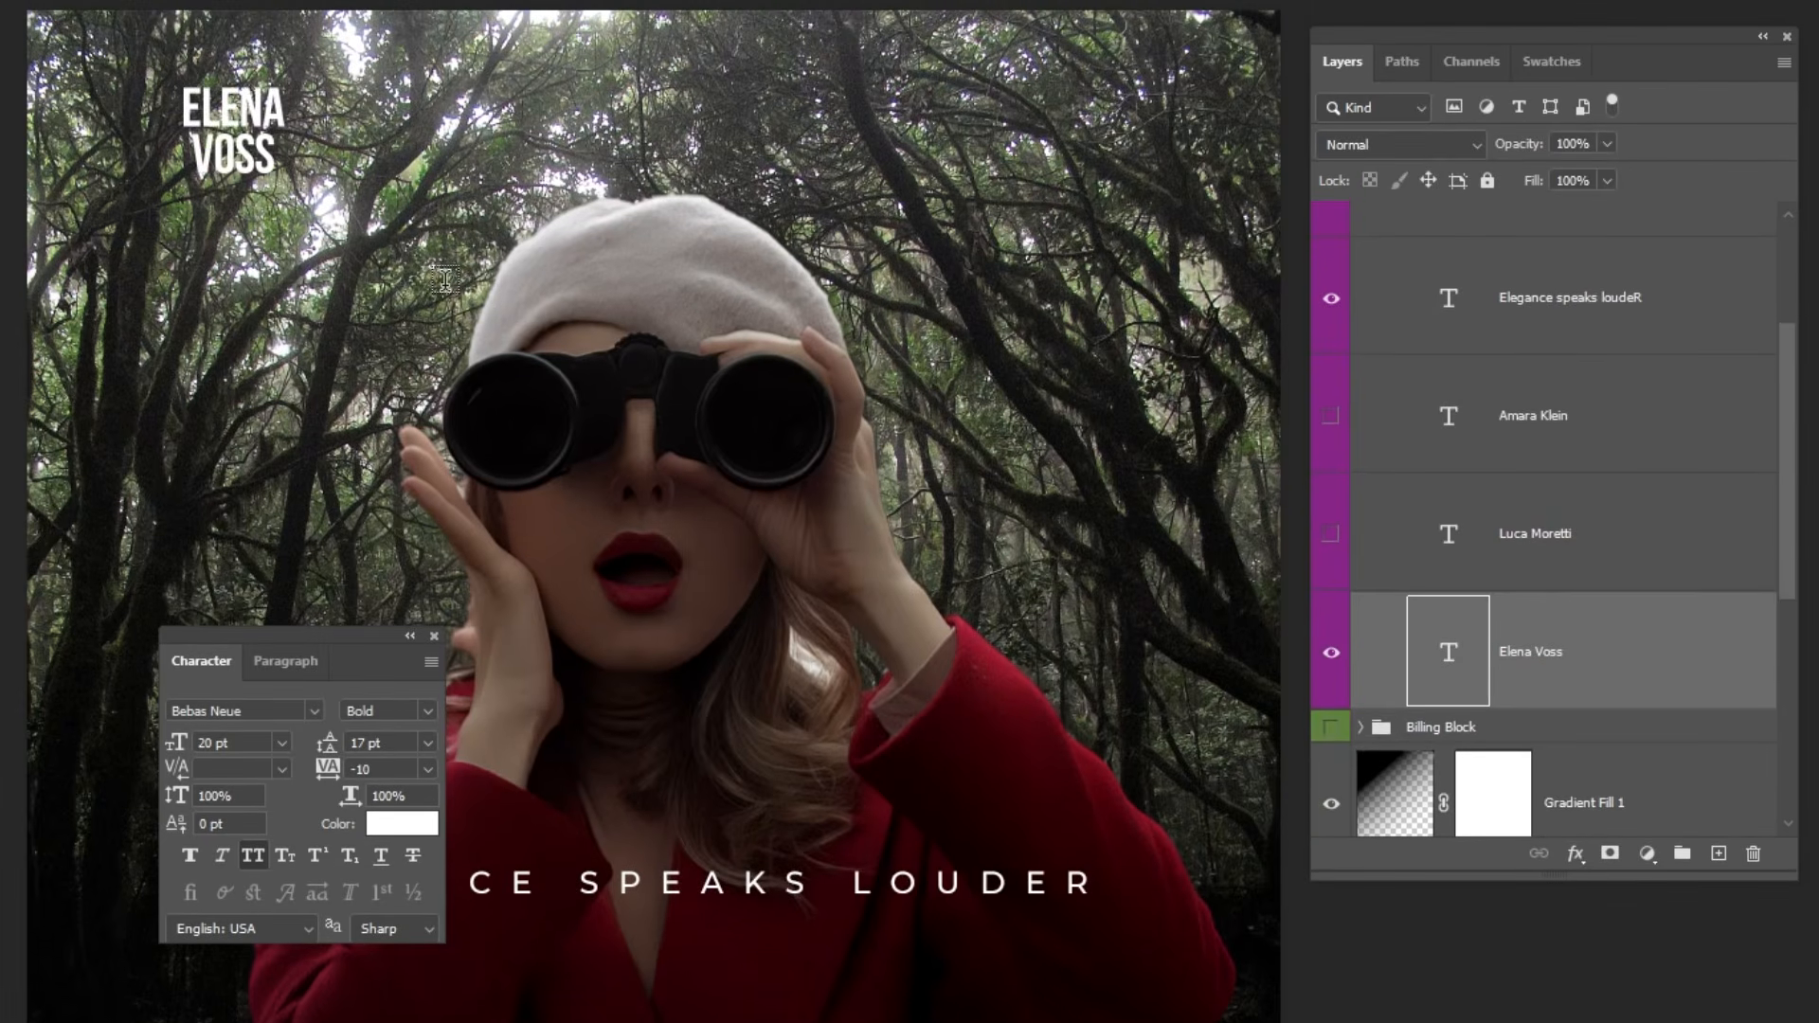
click(259, 125)
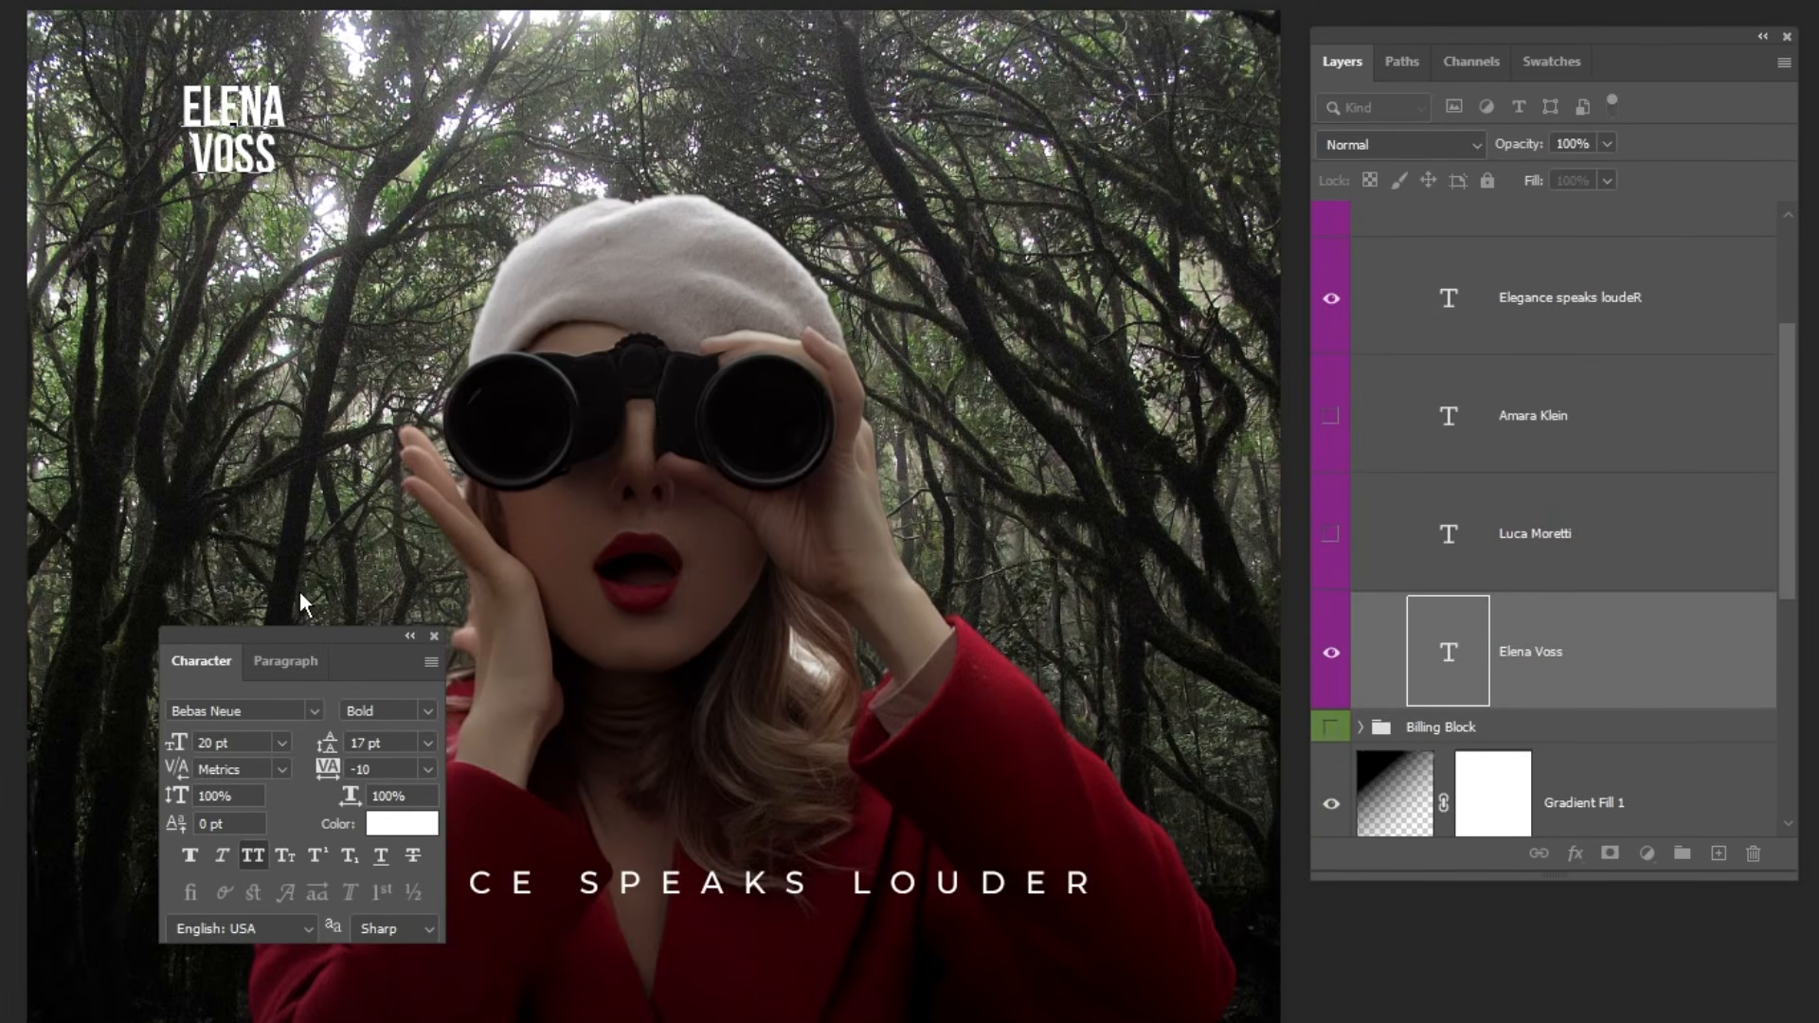
drag(310, 633, 38, 113)
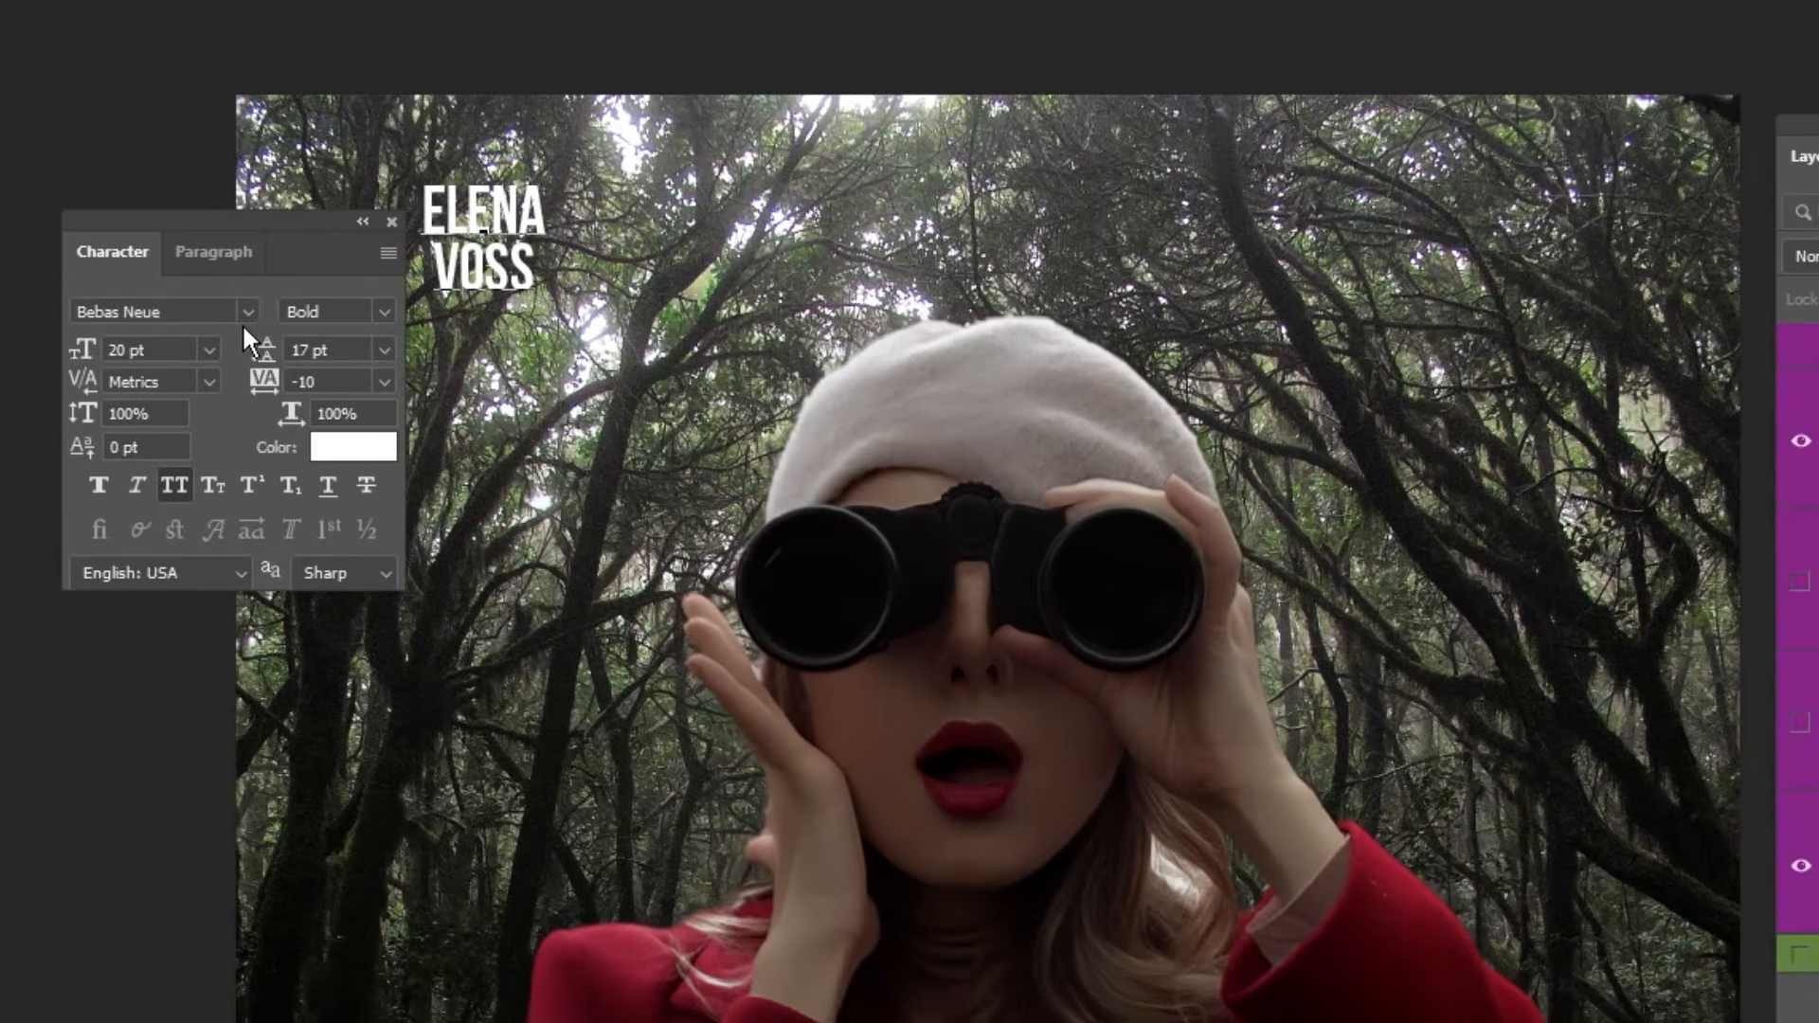
key(Escape)
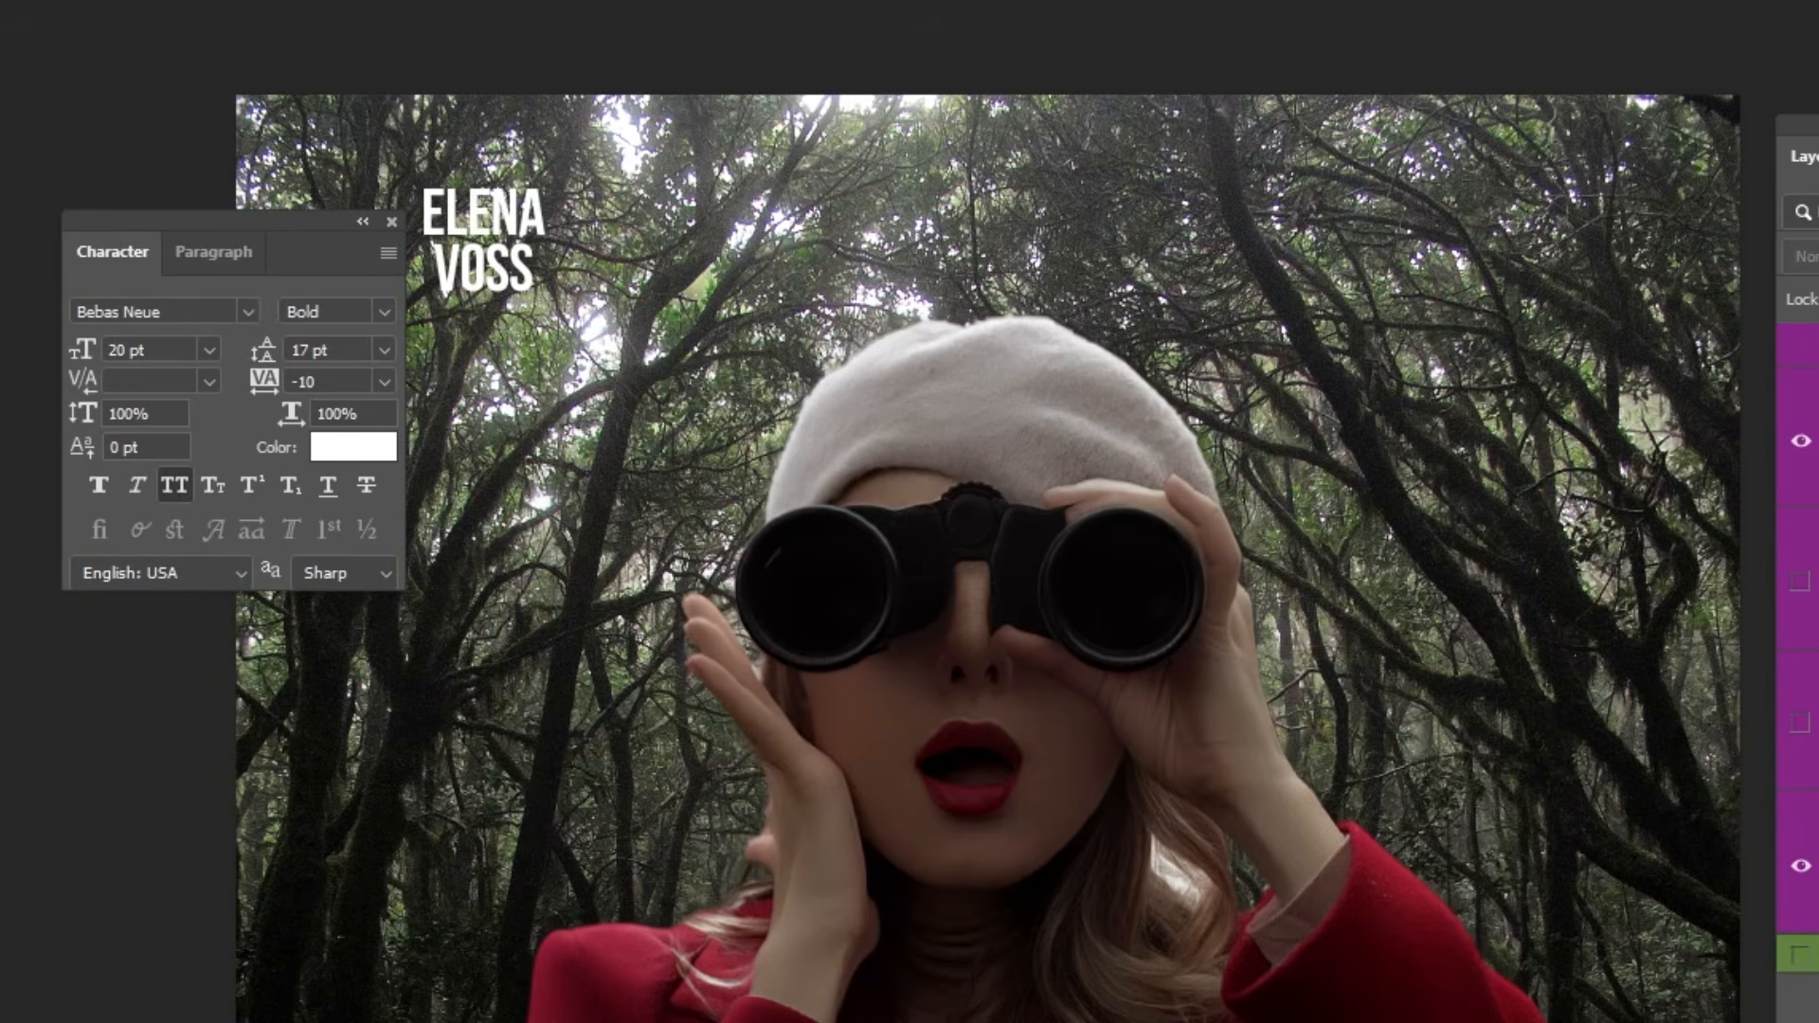
Show the two remaining actor names and place the collapsed All Texts group below the Billing Block group.
click(1802, 725)
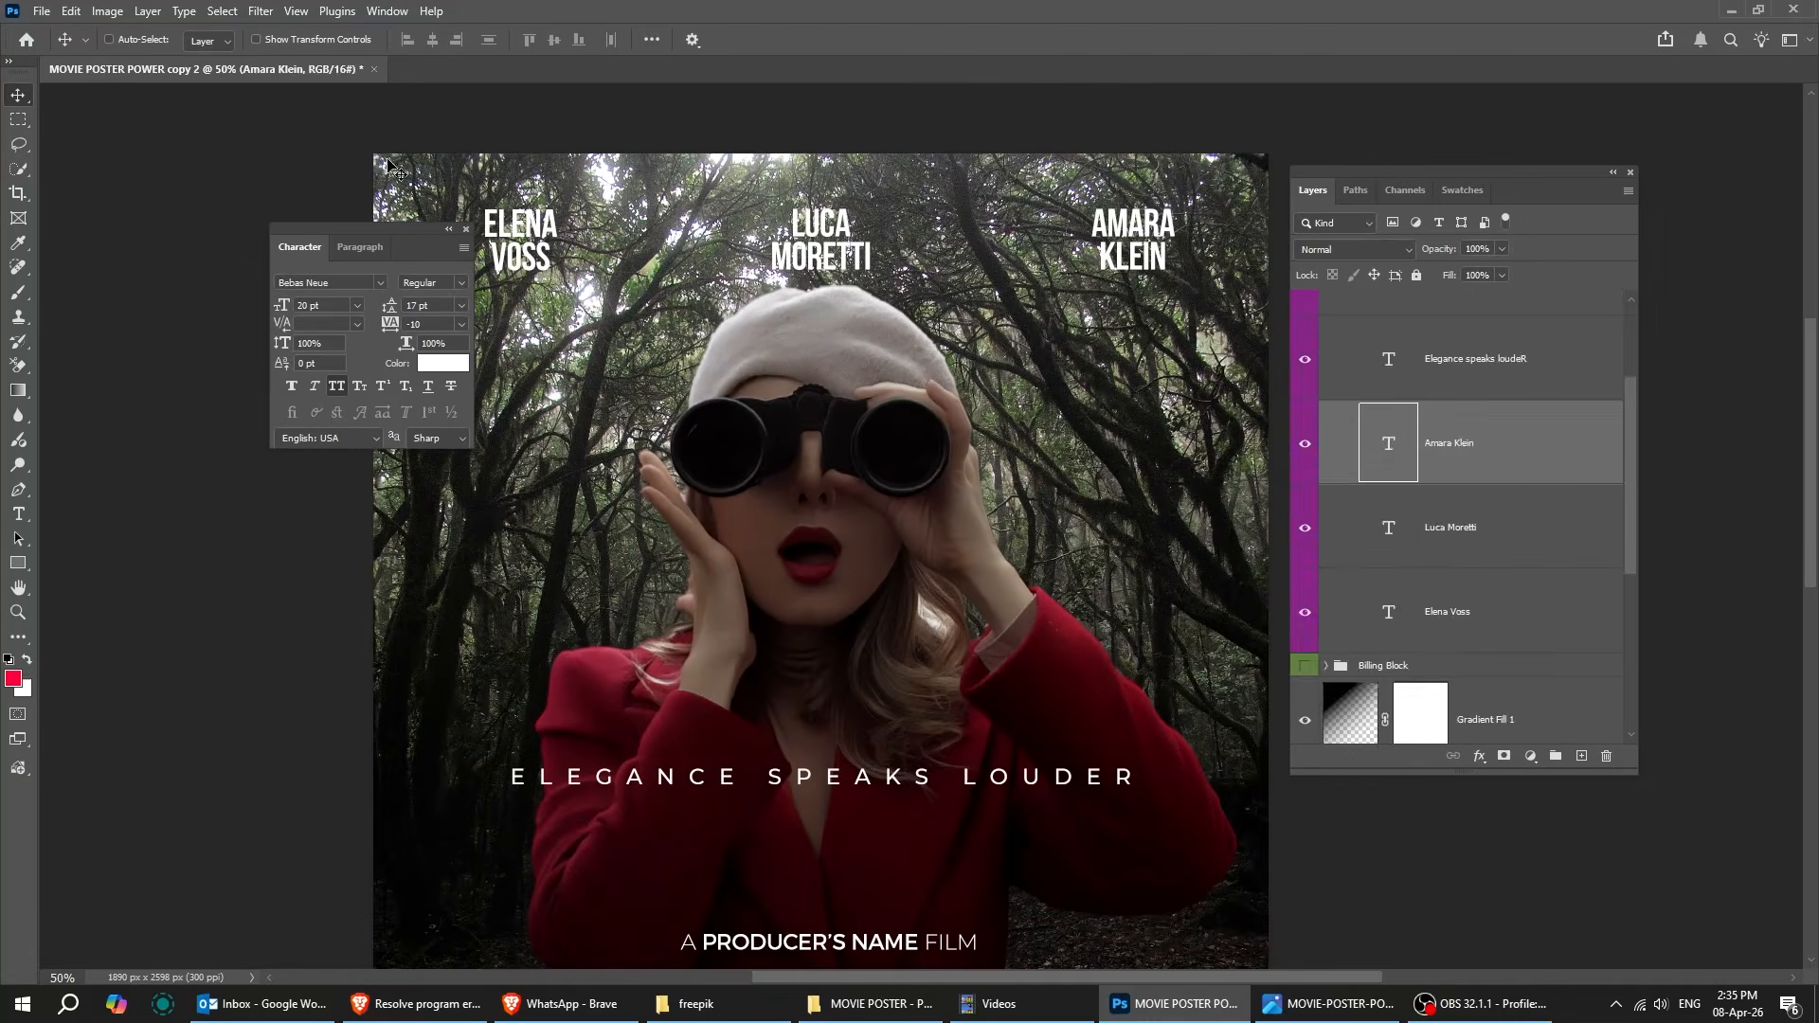
click(1328, 303)
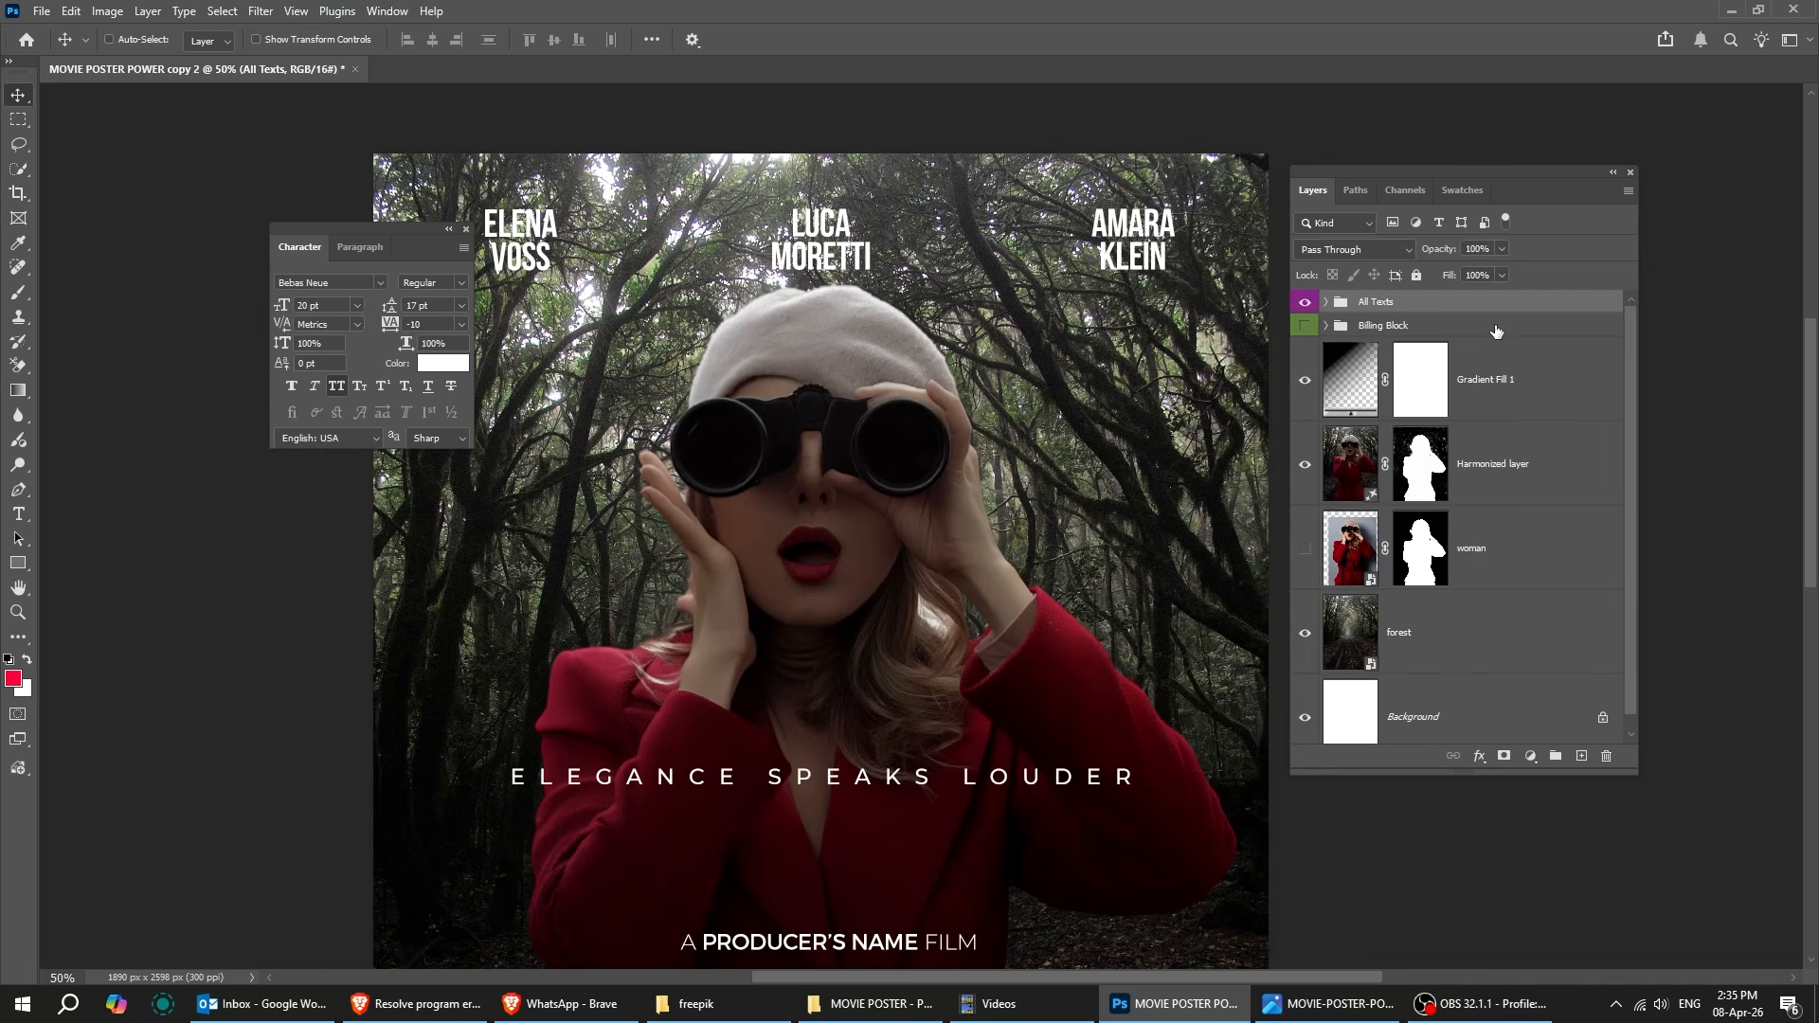
drag(1481, 313, 1481, 339)
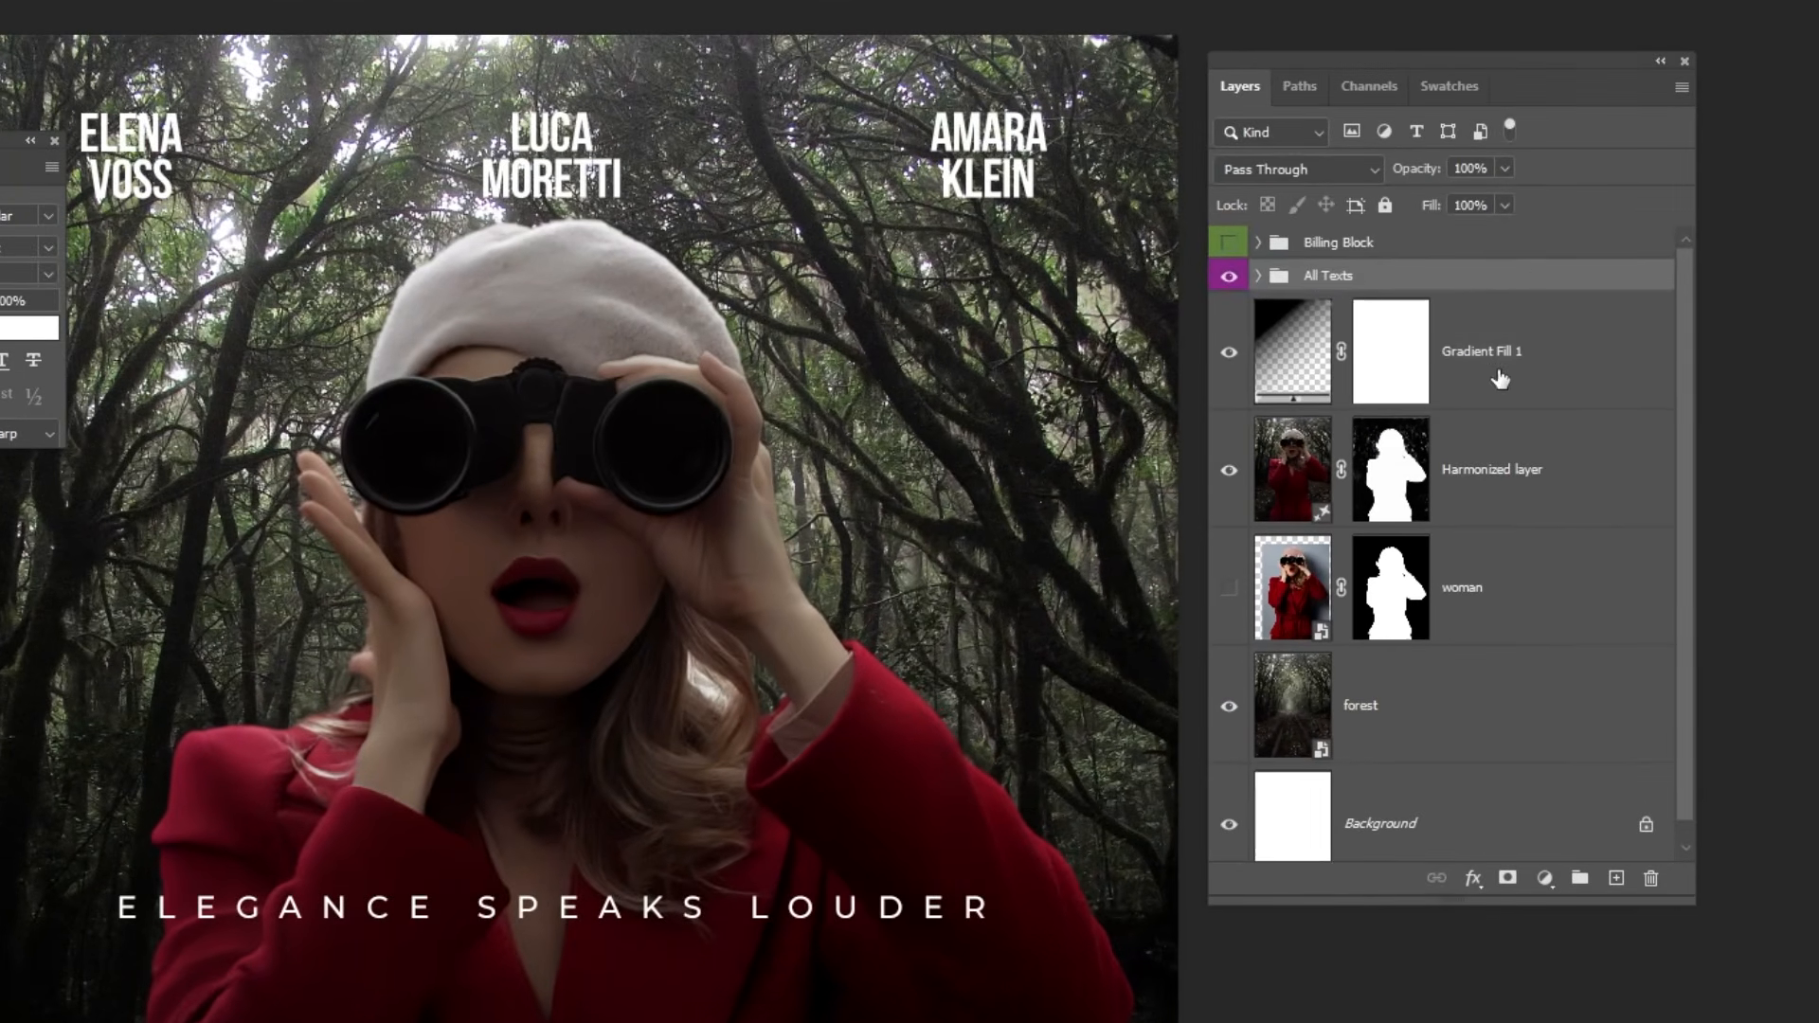
Duplicate the Gradient Fill 1 layer and reverse the copy's gradient to darken the upper part of the poster.
click(1498, 400)
key(ctrl+minus)
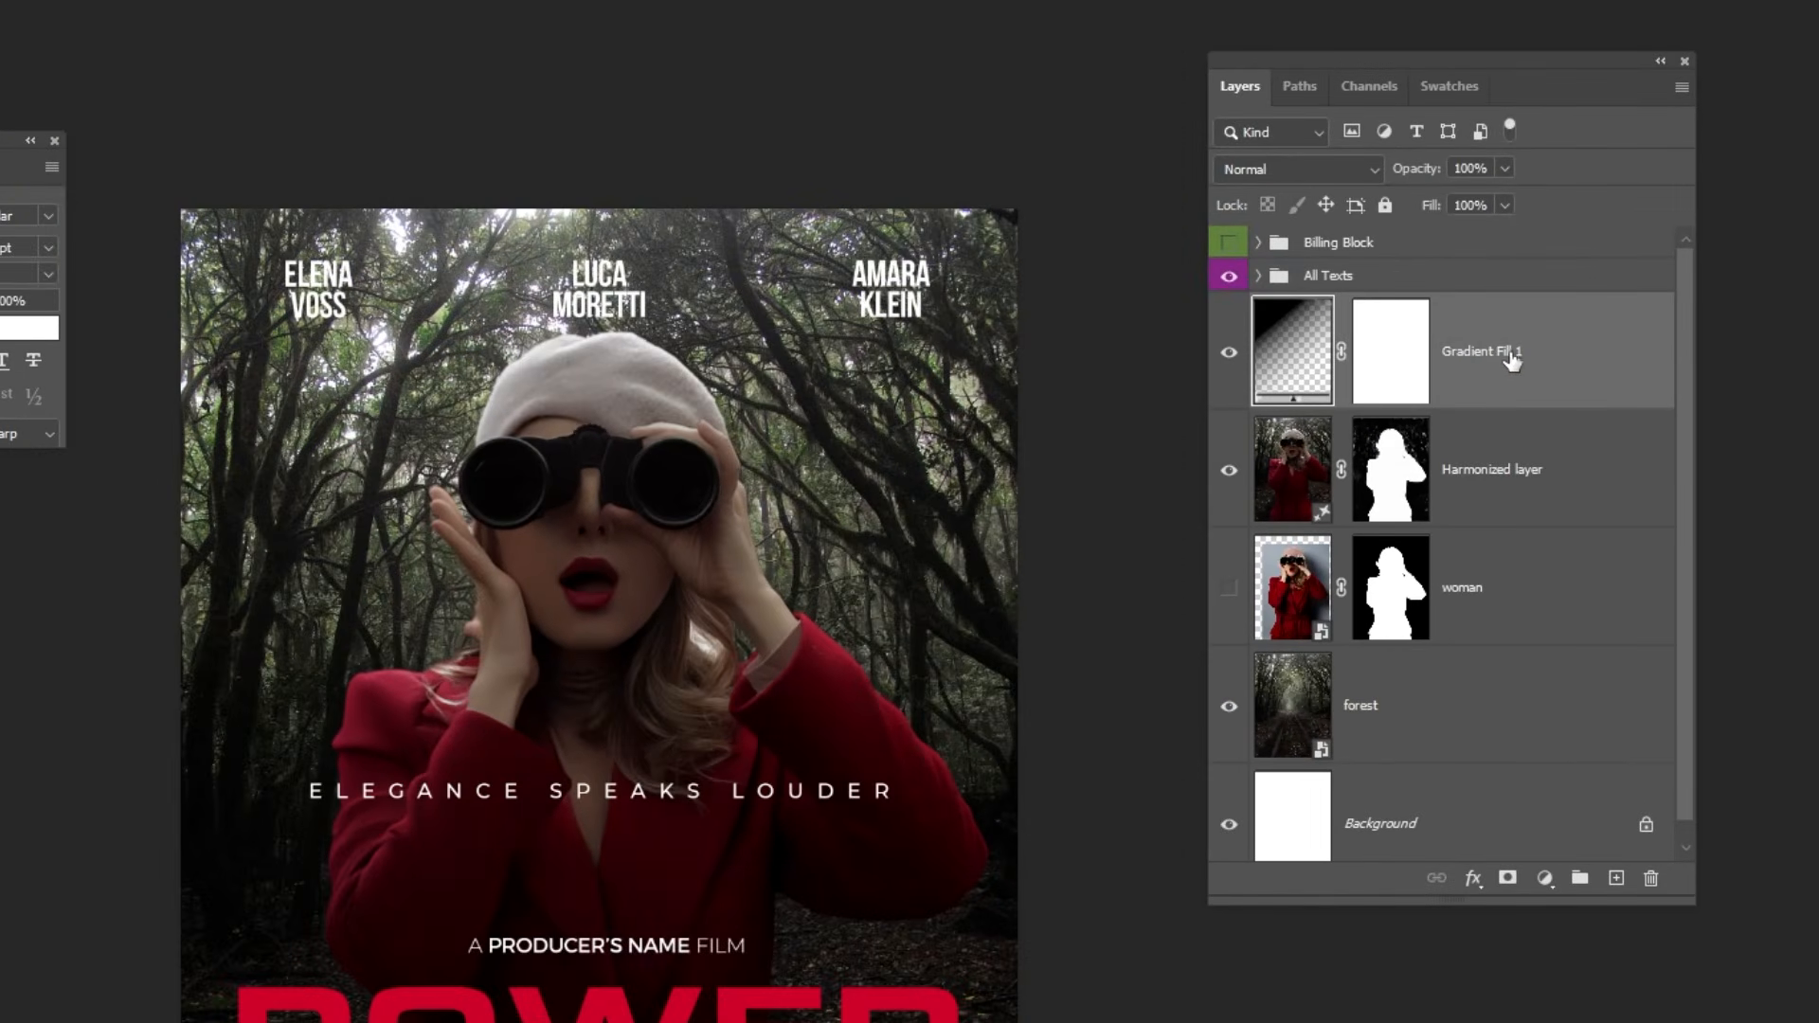
drag(1510, 355, 1616, 876)
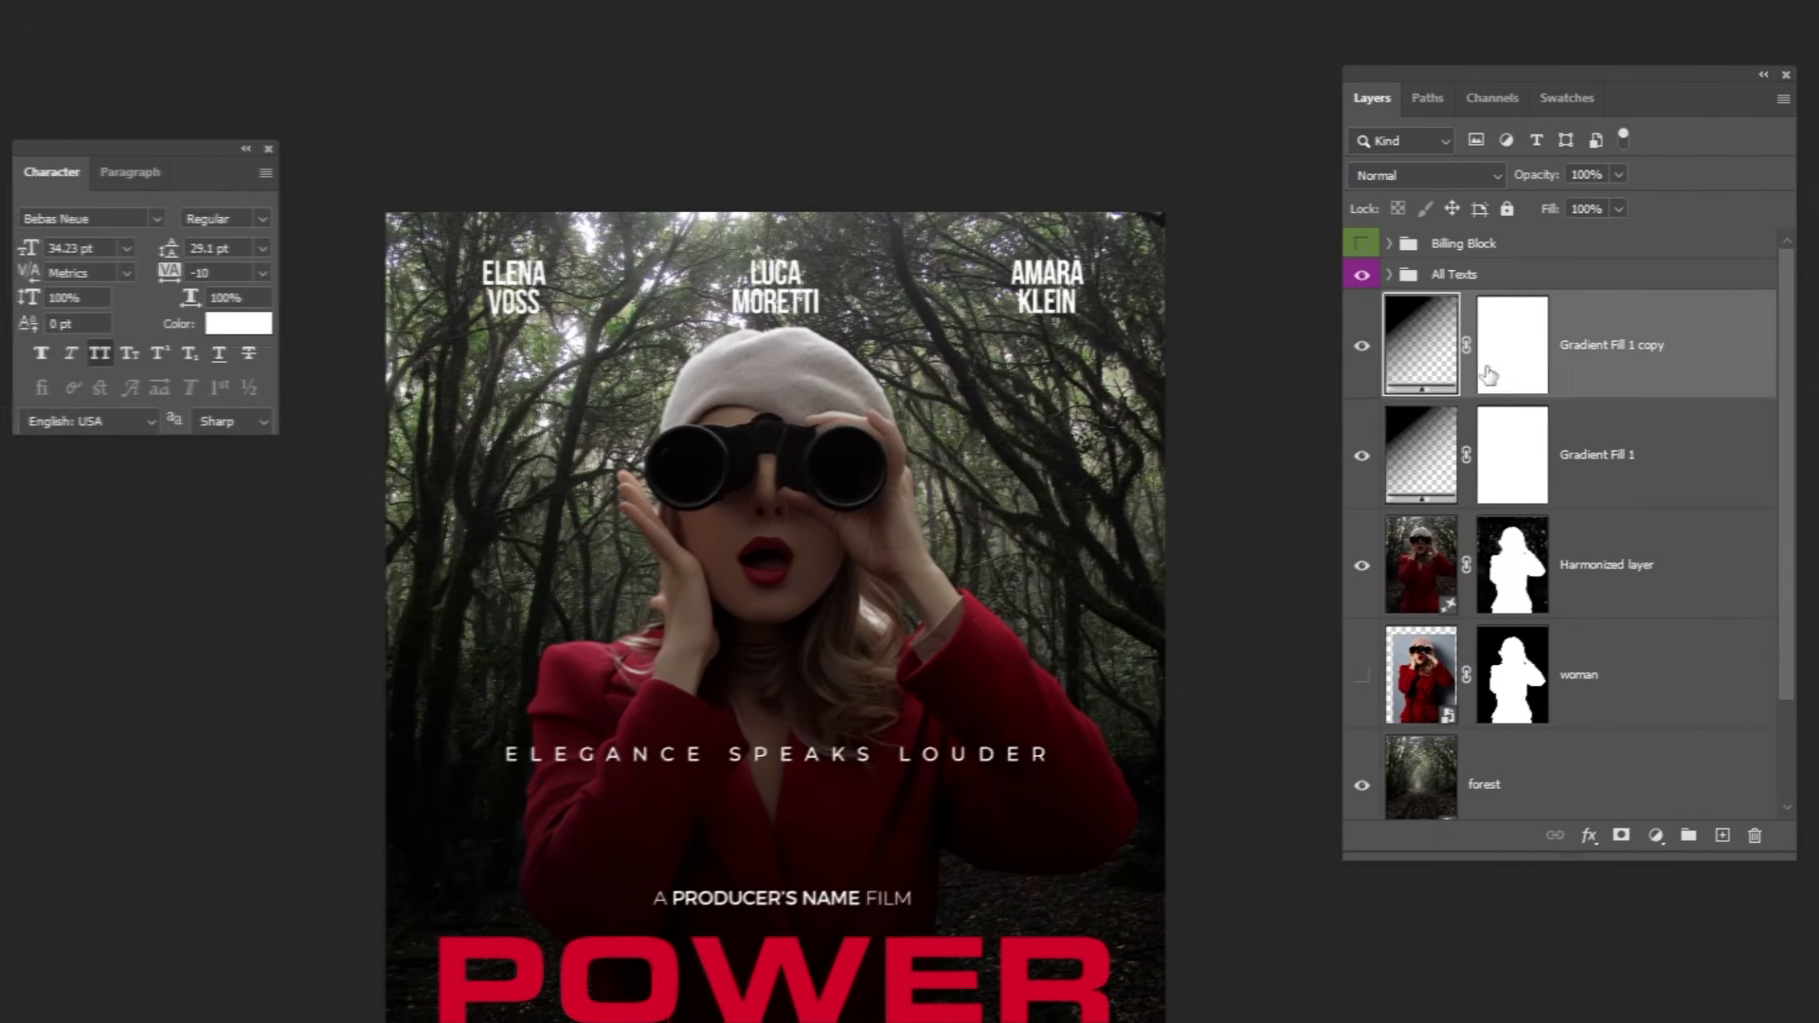
double_click(1293, 352)
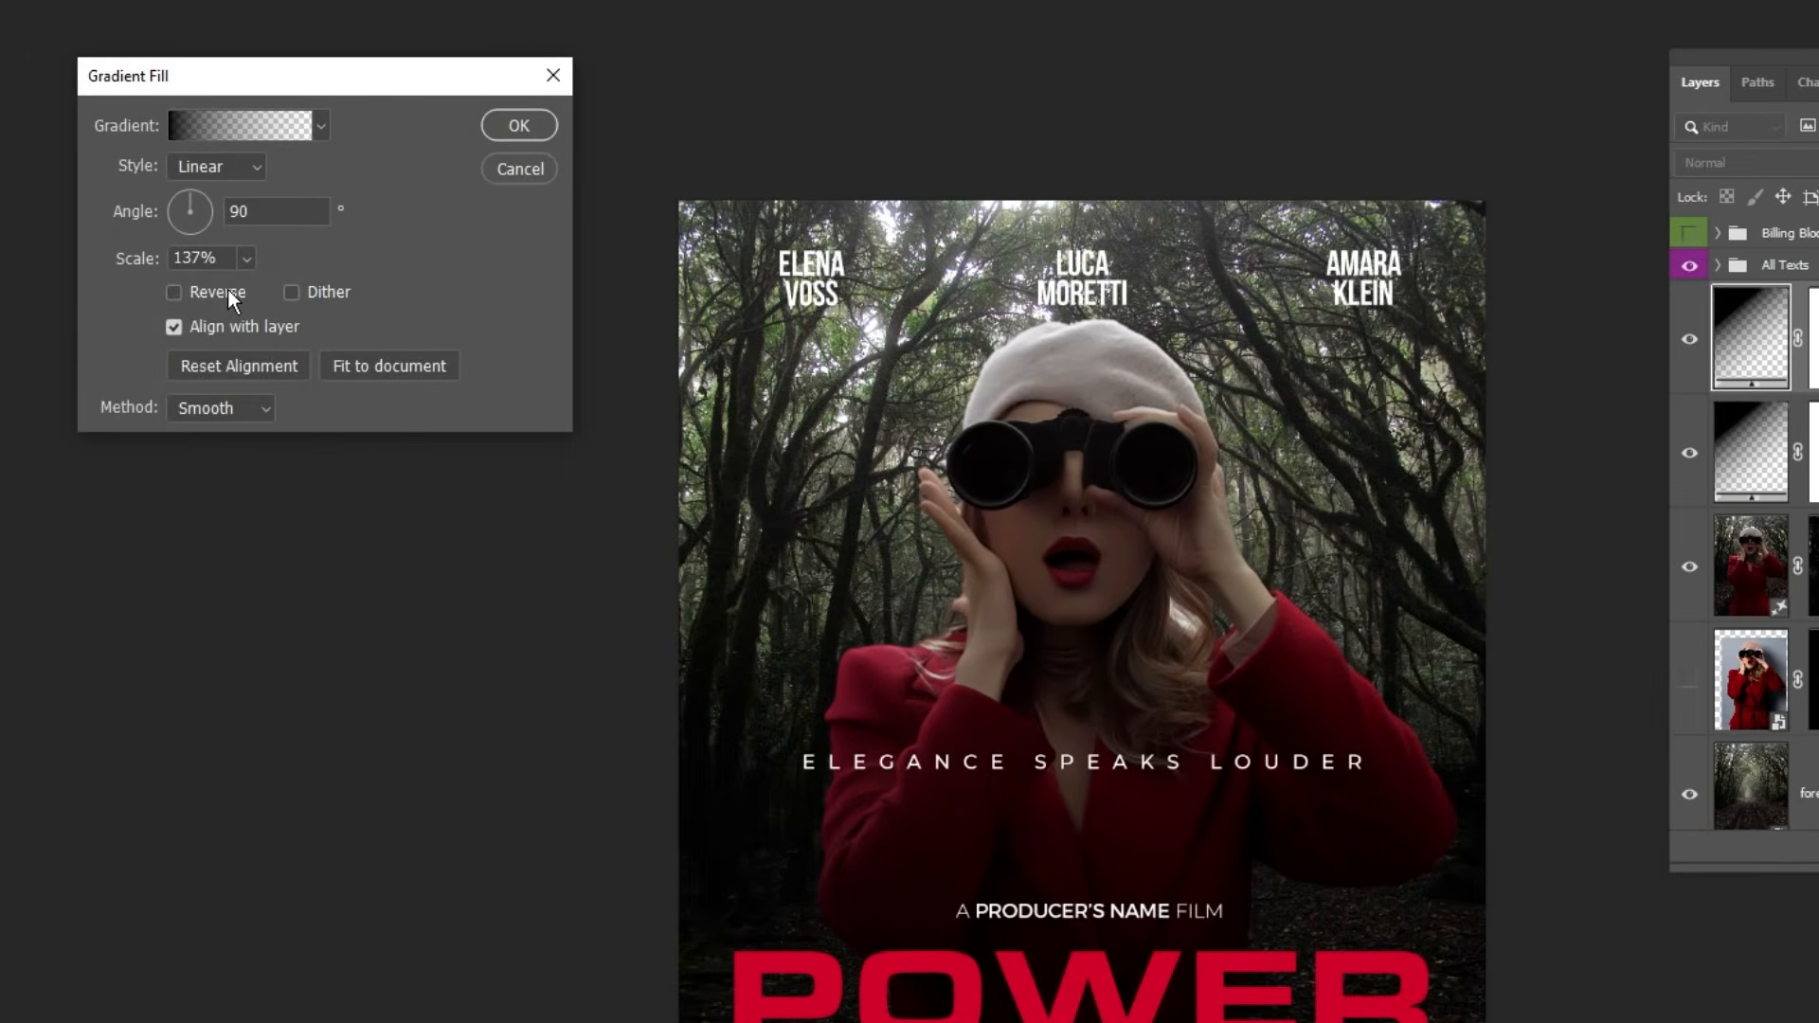
click(227, 294)
drag(805, 568, 1042, 526)
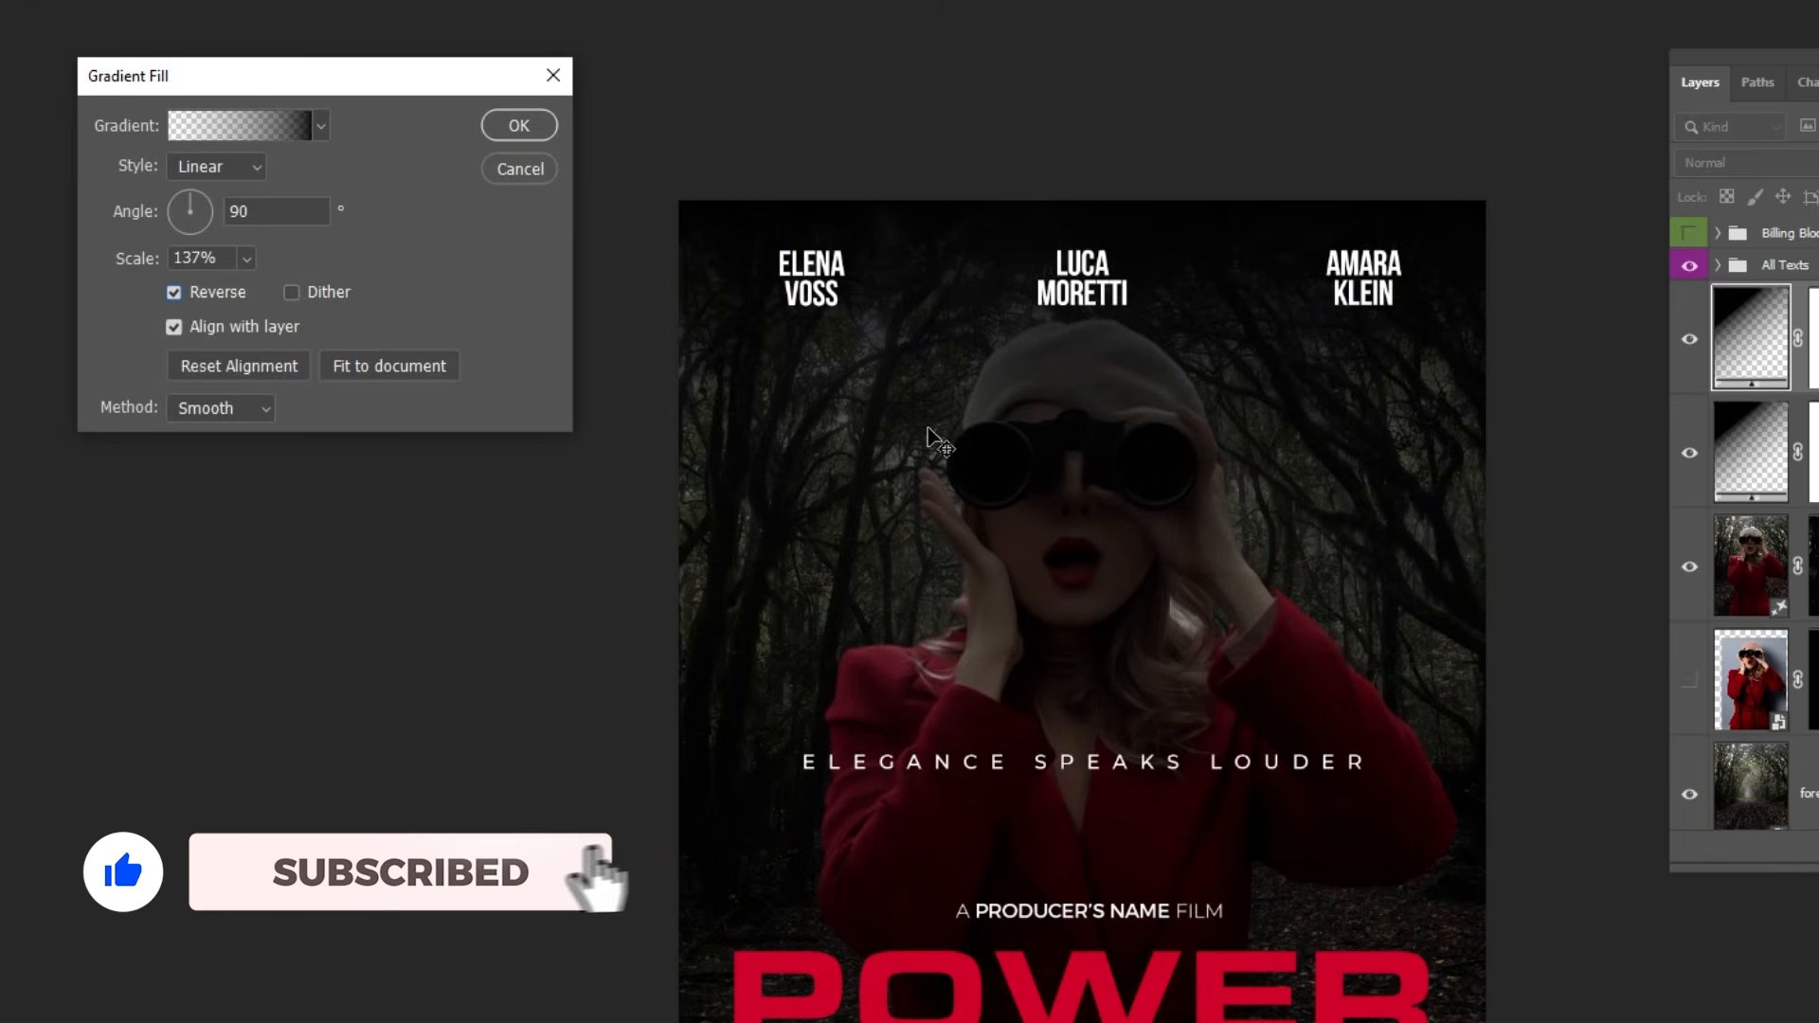
key(Return)
Set the reversed gradient copy's fill to 52% and move the layer directly below the Harmonized layer.
click(1590, 205)
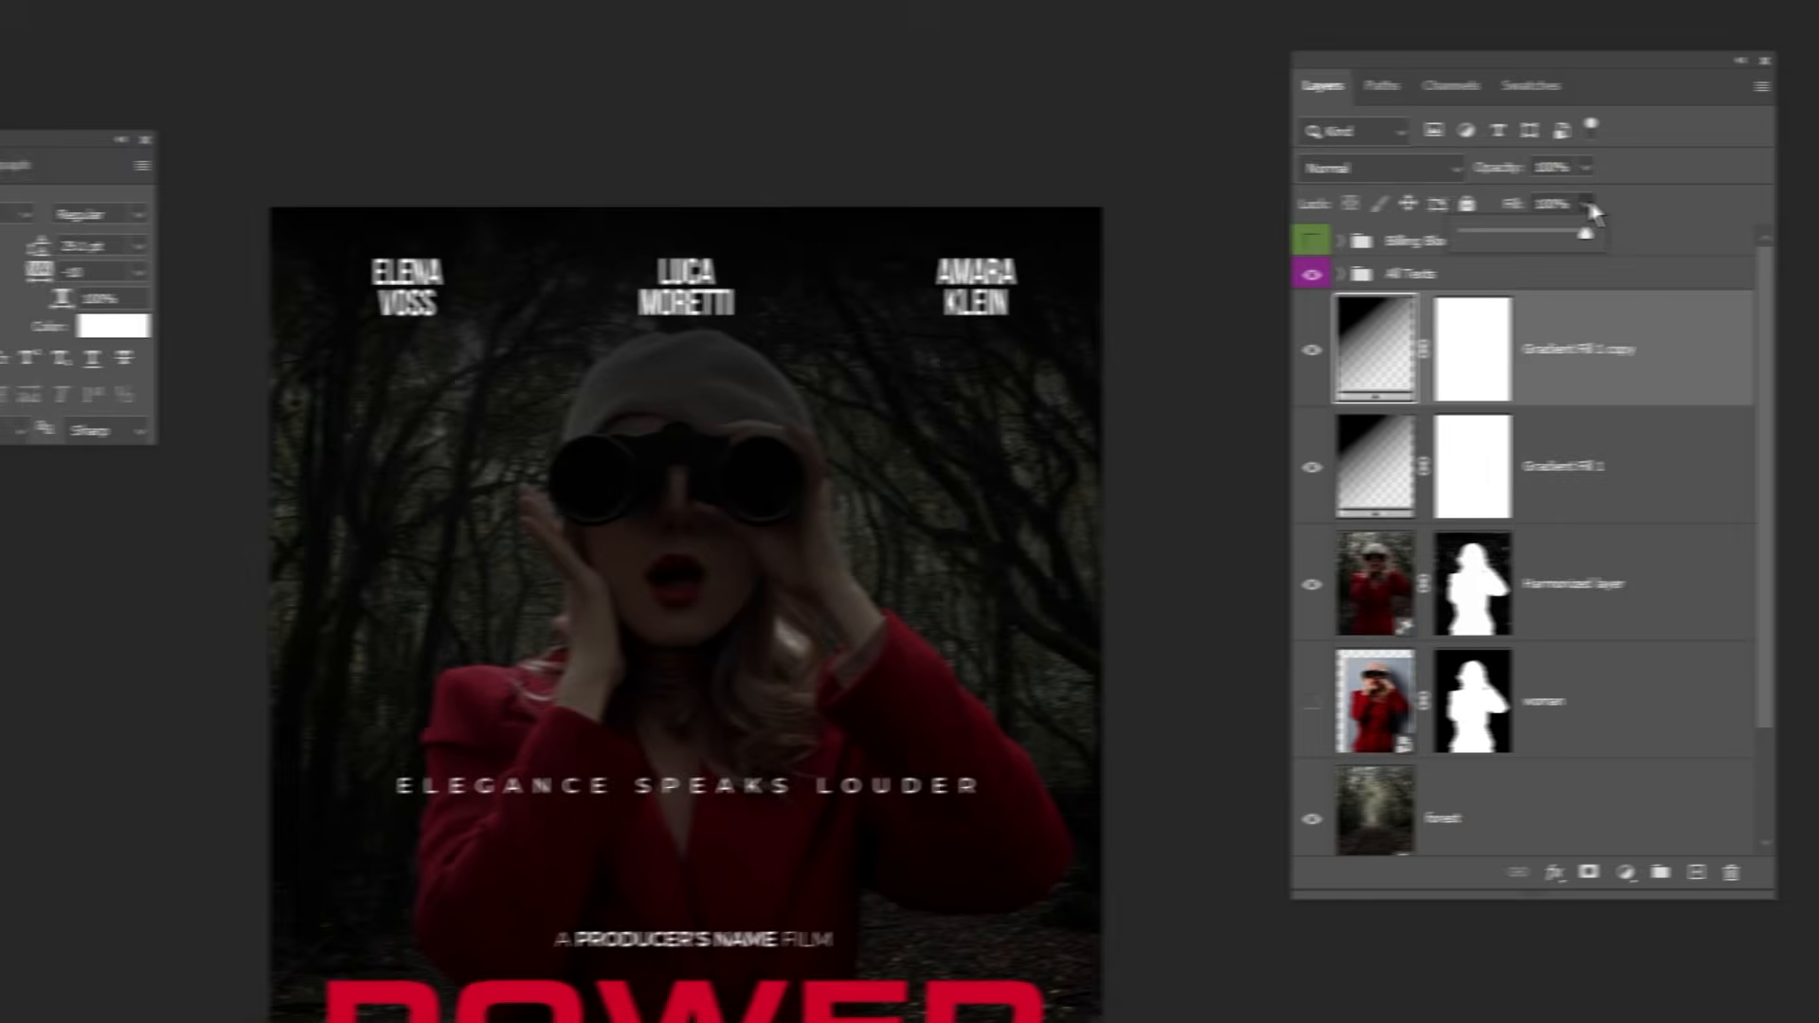
drag(1478, 233, 1447, 235)
click(1504, 356)
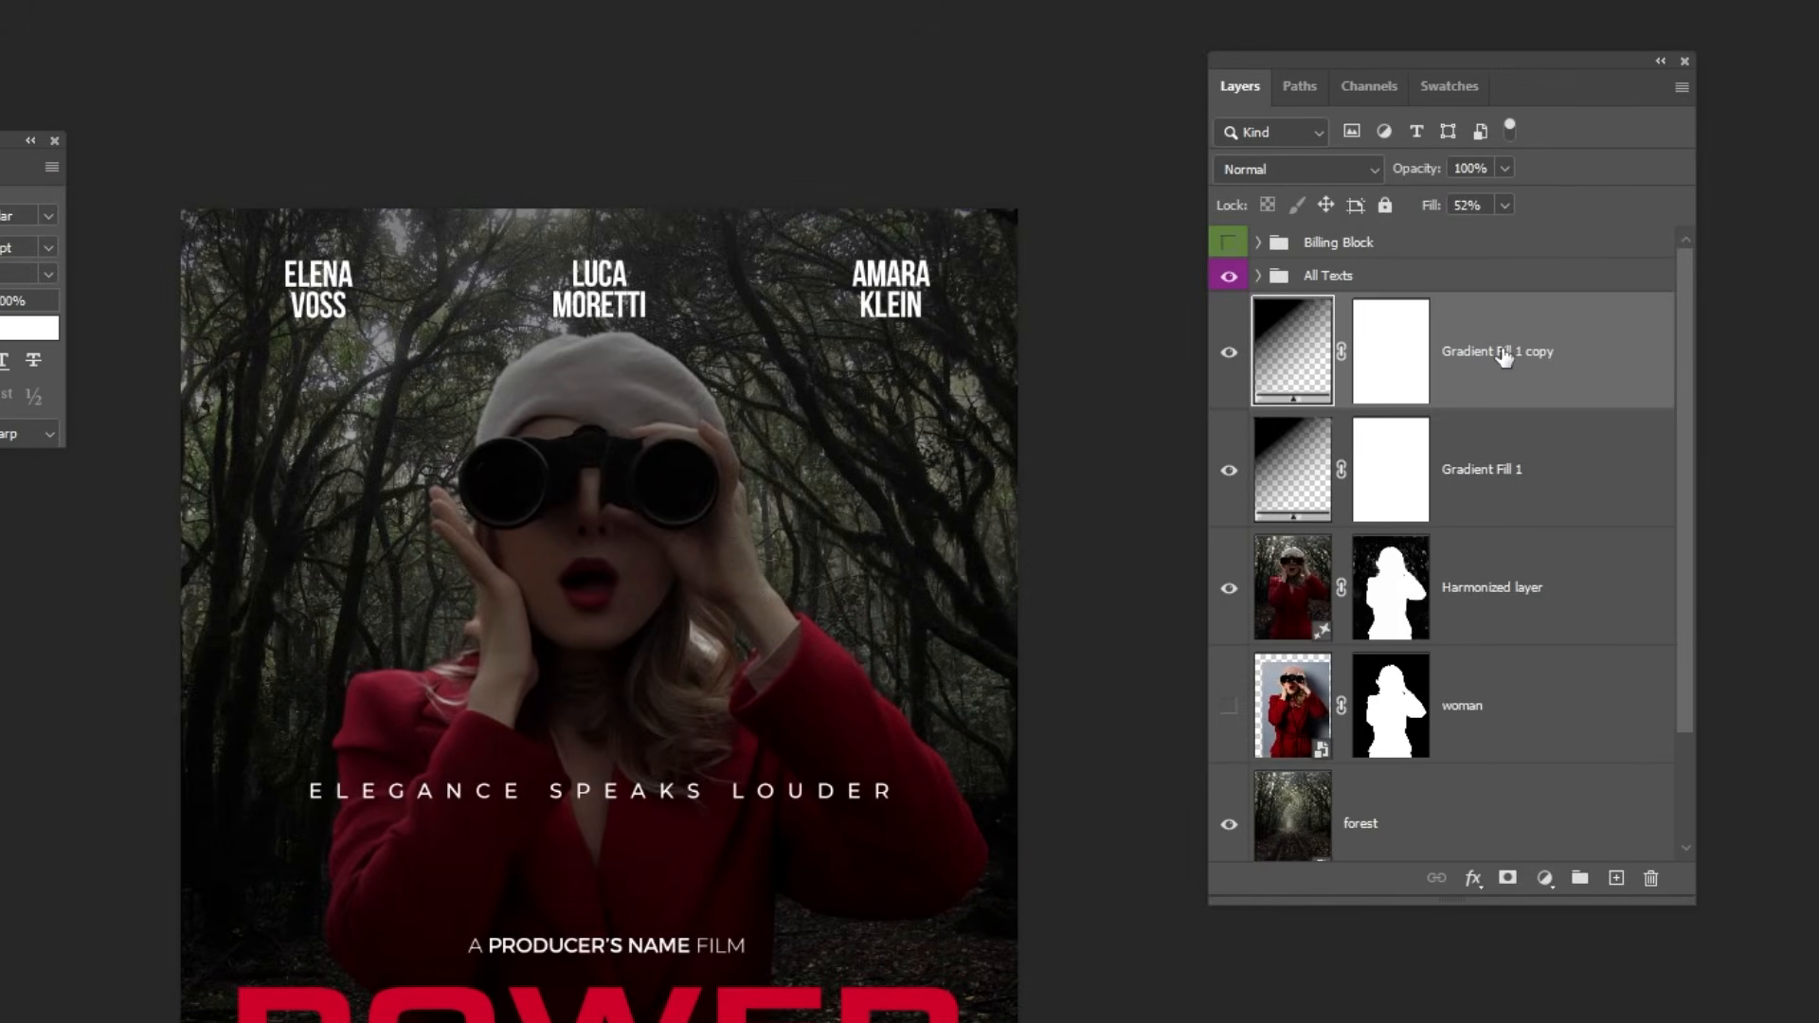
drag(1559, 375, 1531, 671)
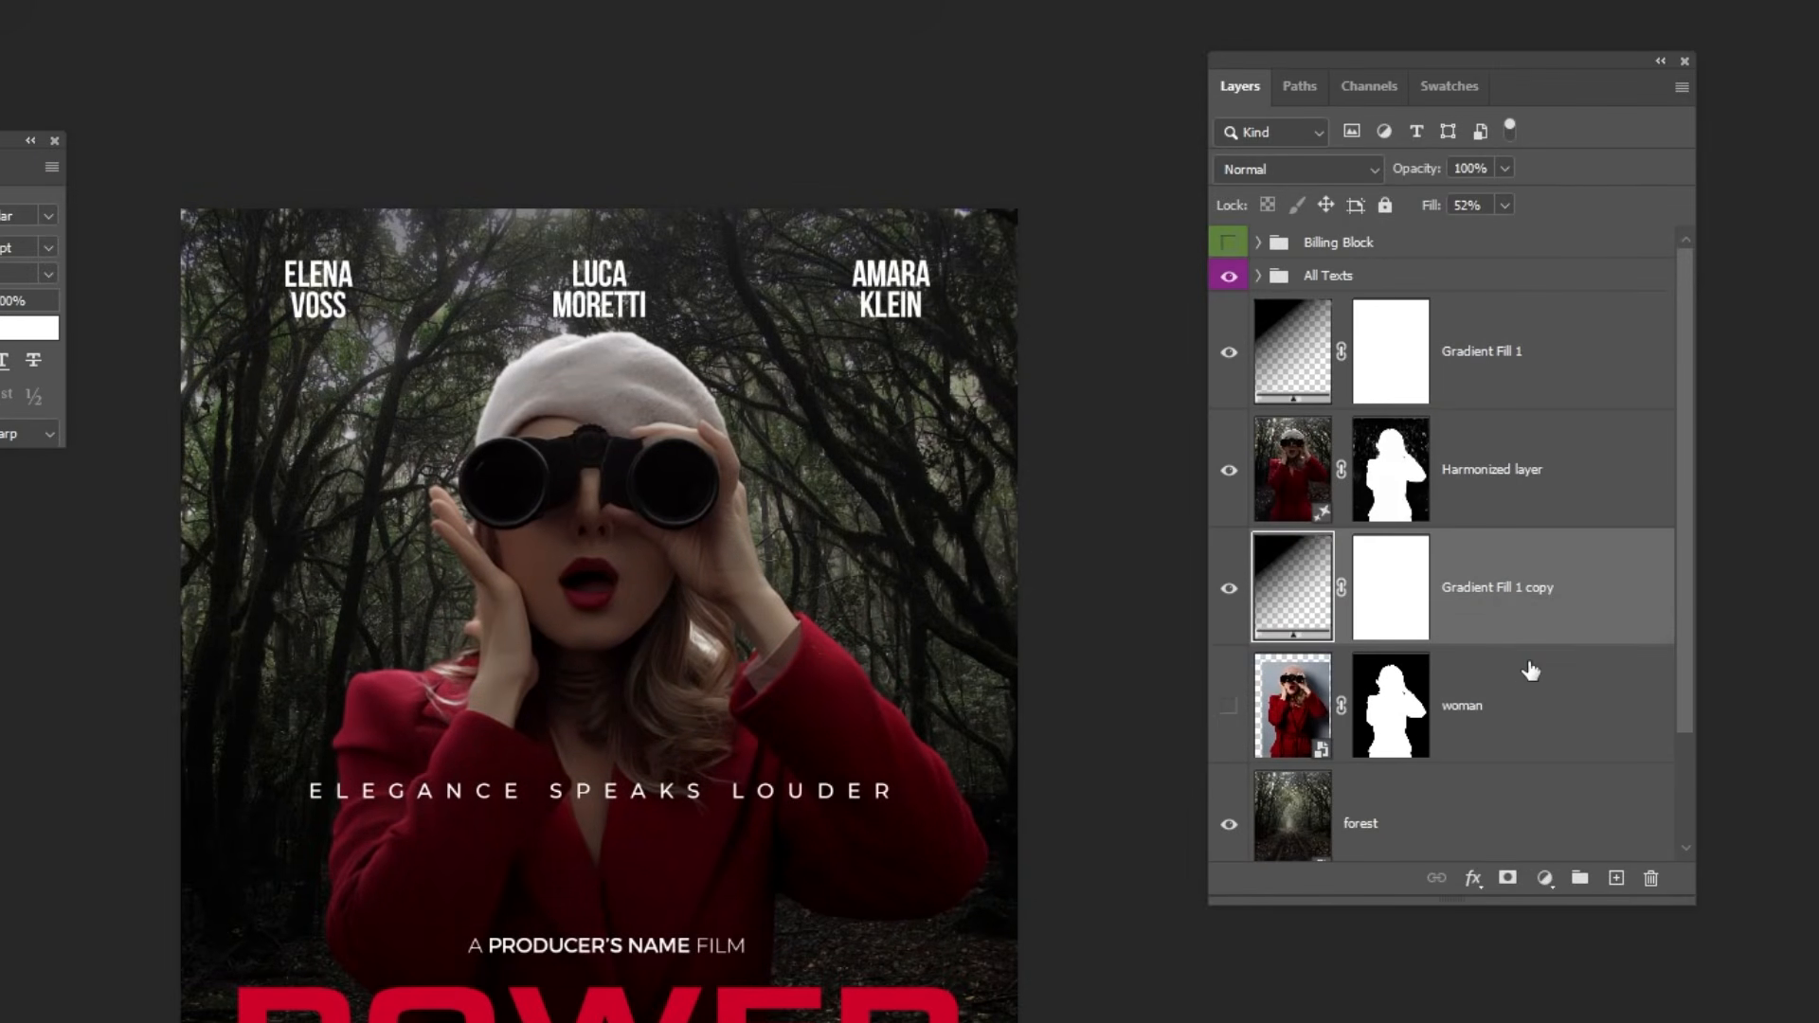
click(1237, 594)
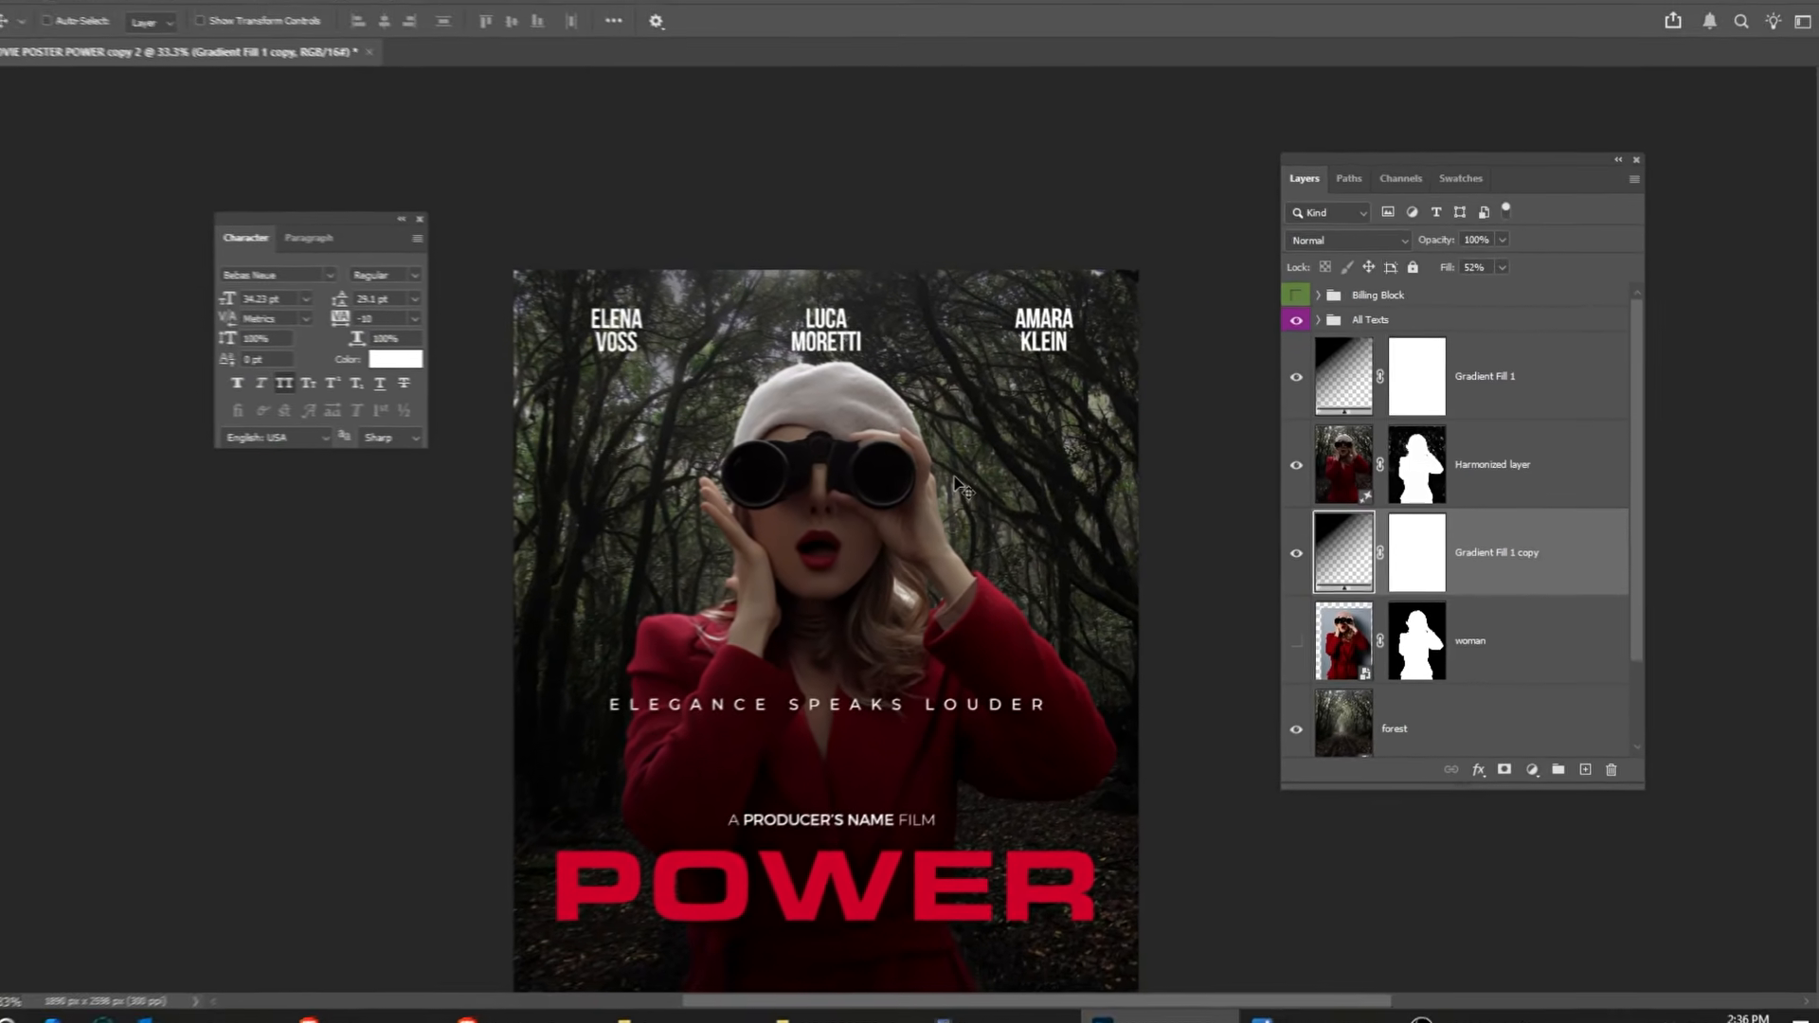
key(ctrl+0)
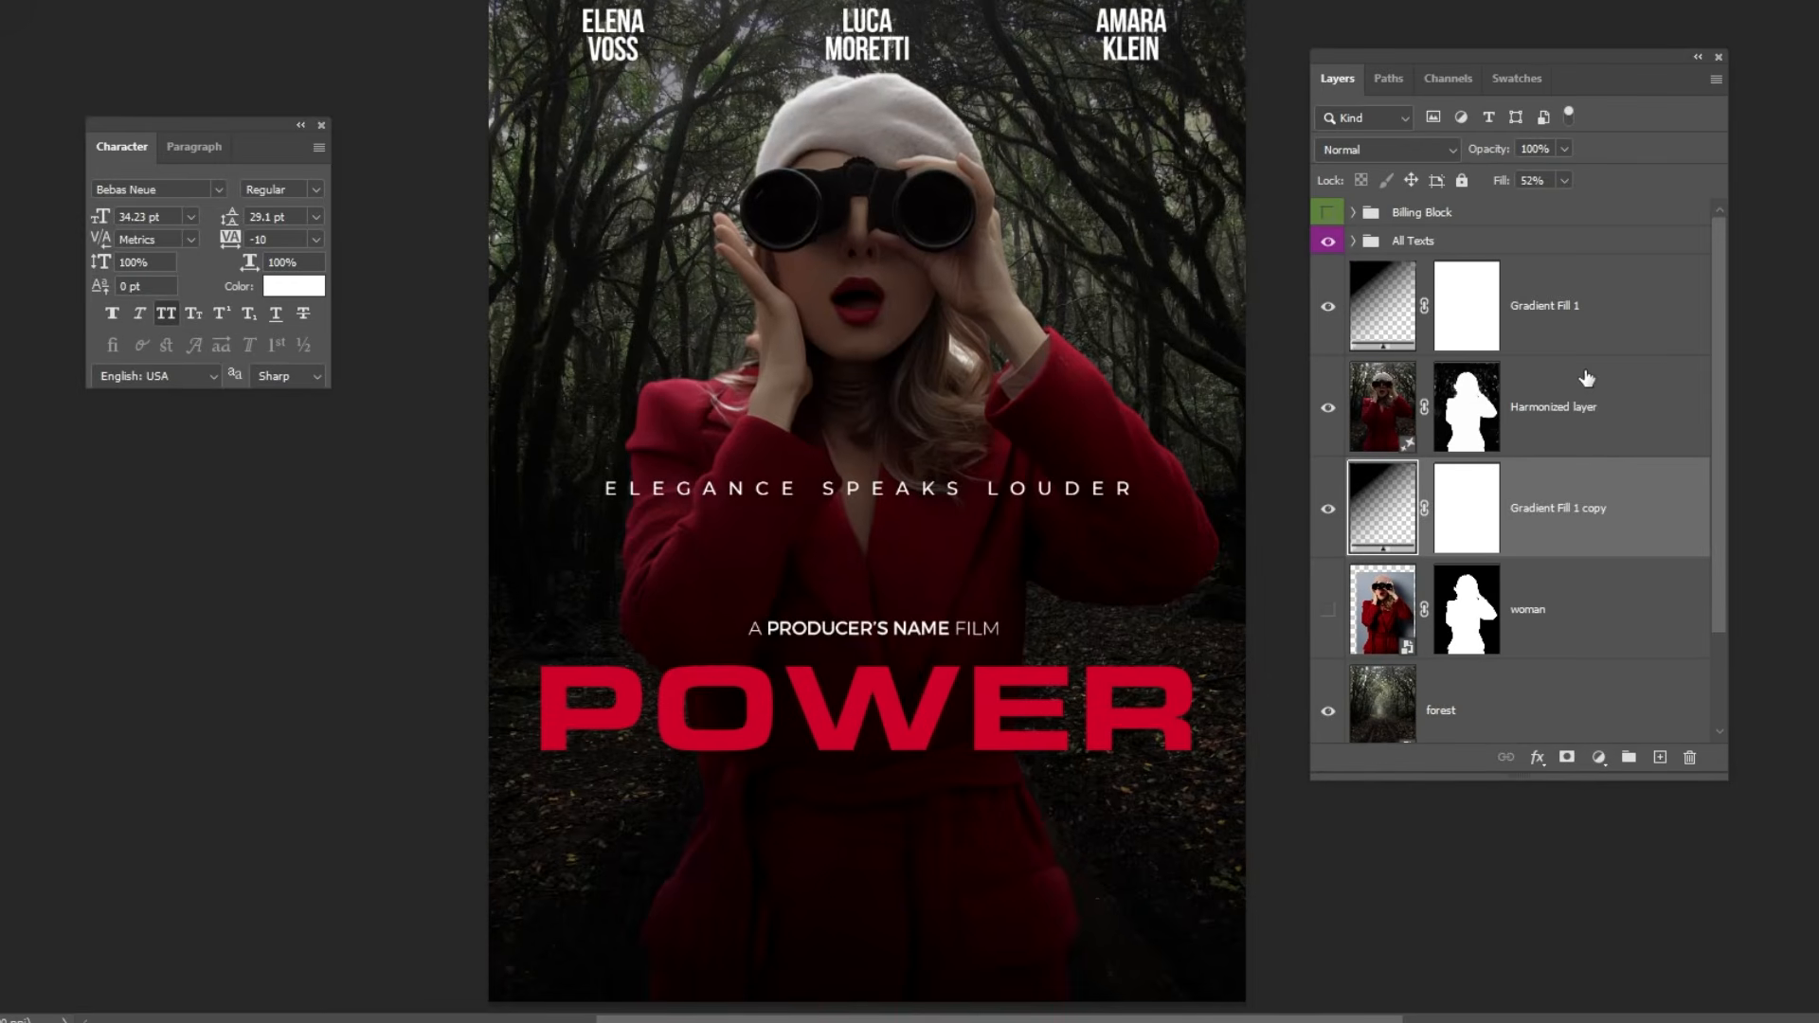
Reduce the fill of the original Gradient Fill 1 layer to 45%.
click(1512, 398)
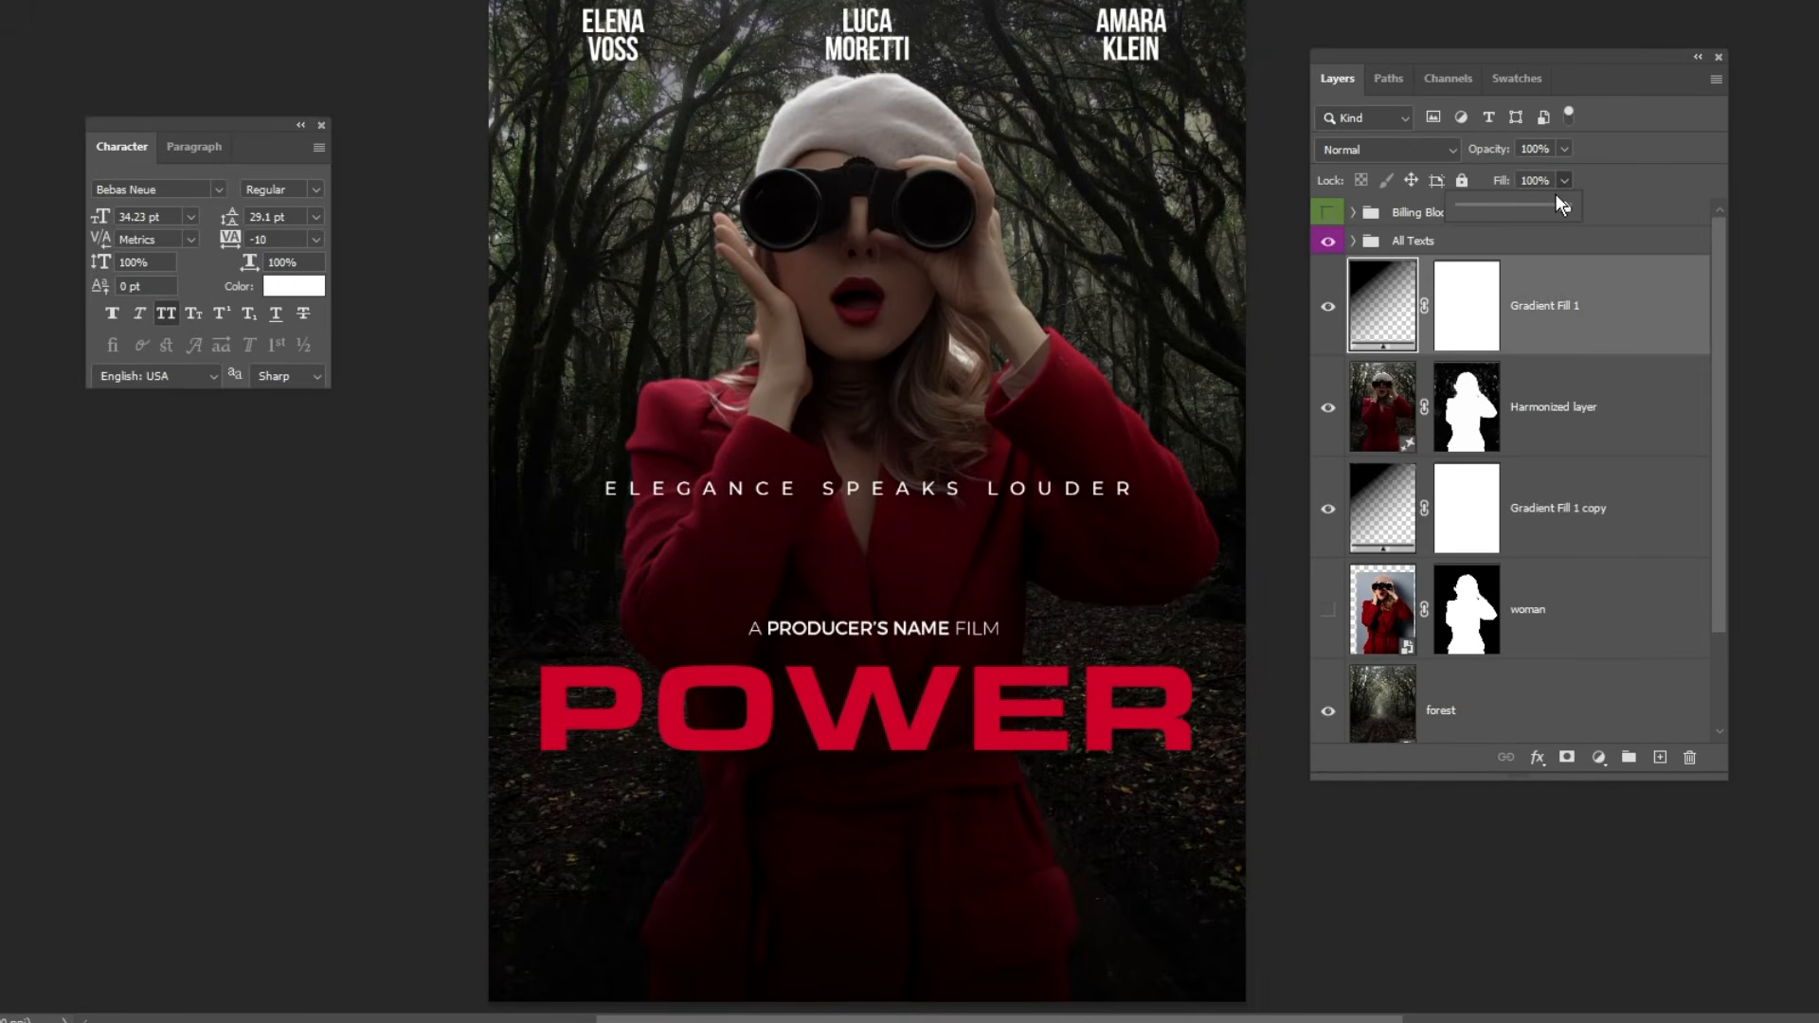
drag(1527, 203, 1509, 203)
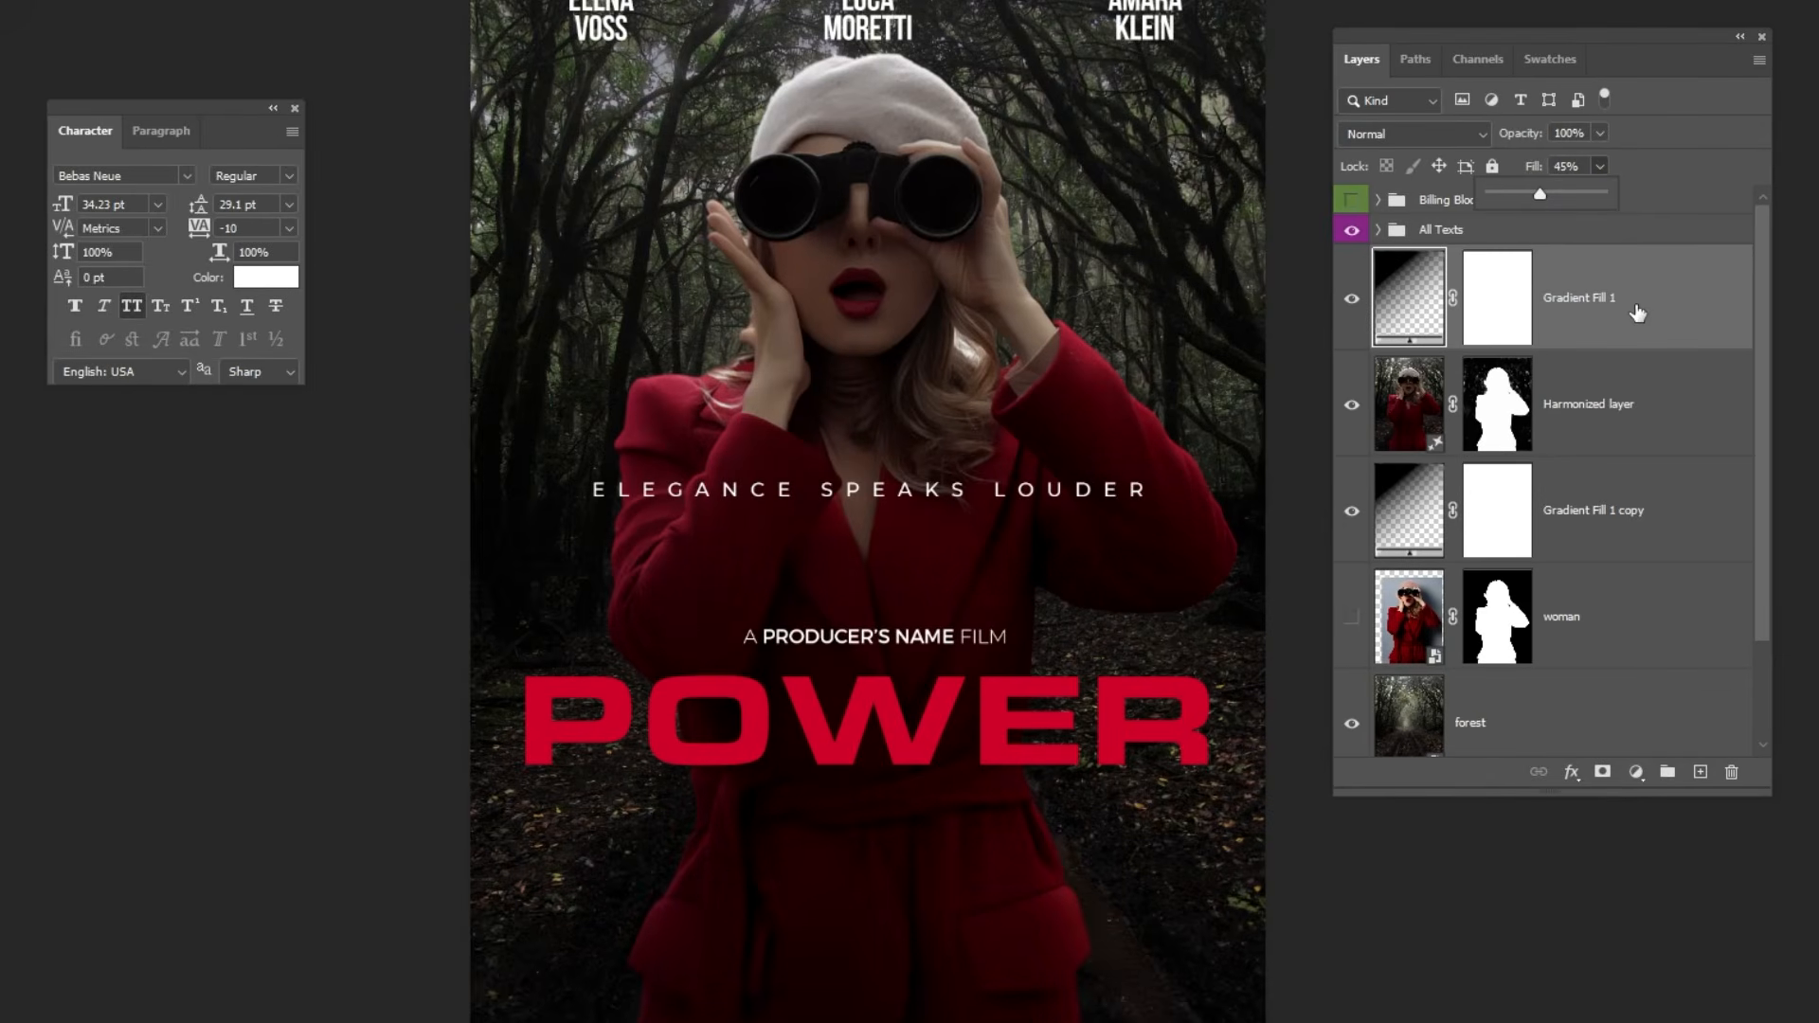
click(1637, 313)
Expand the Billing Block group and show its credits beneath the POWER title.
click(1536, 210)
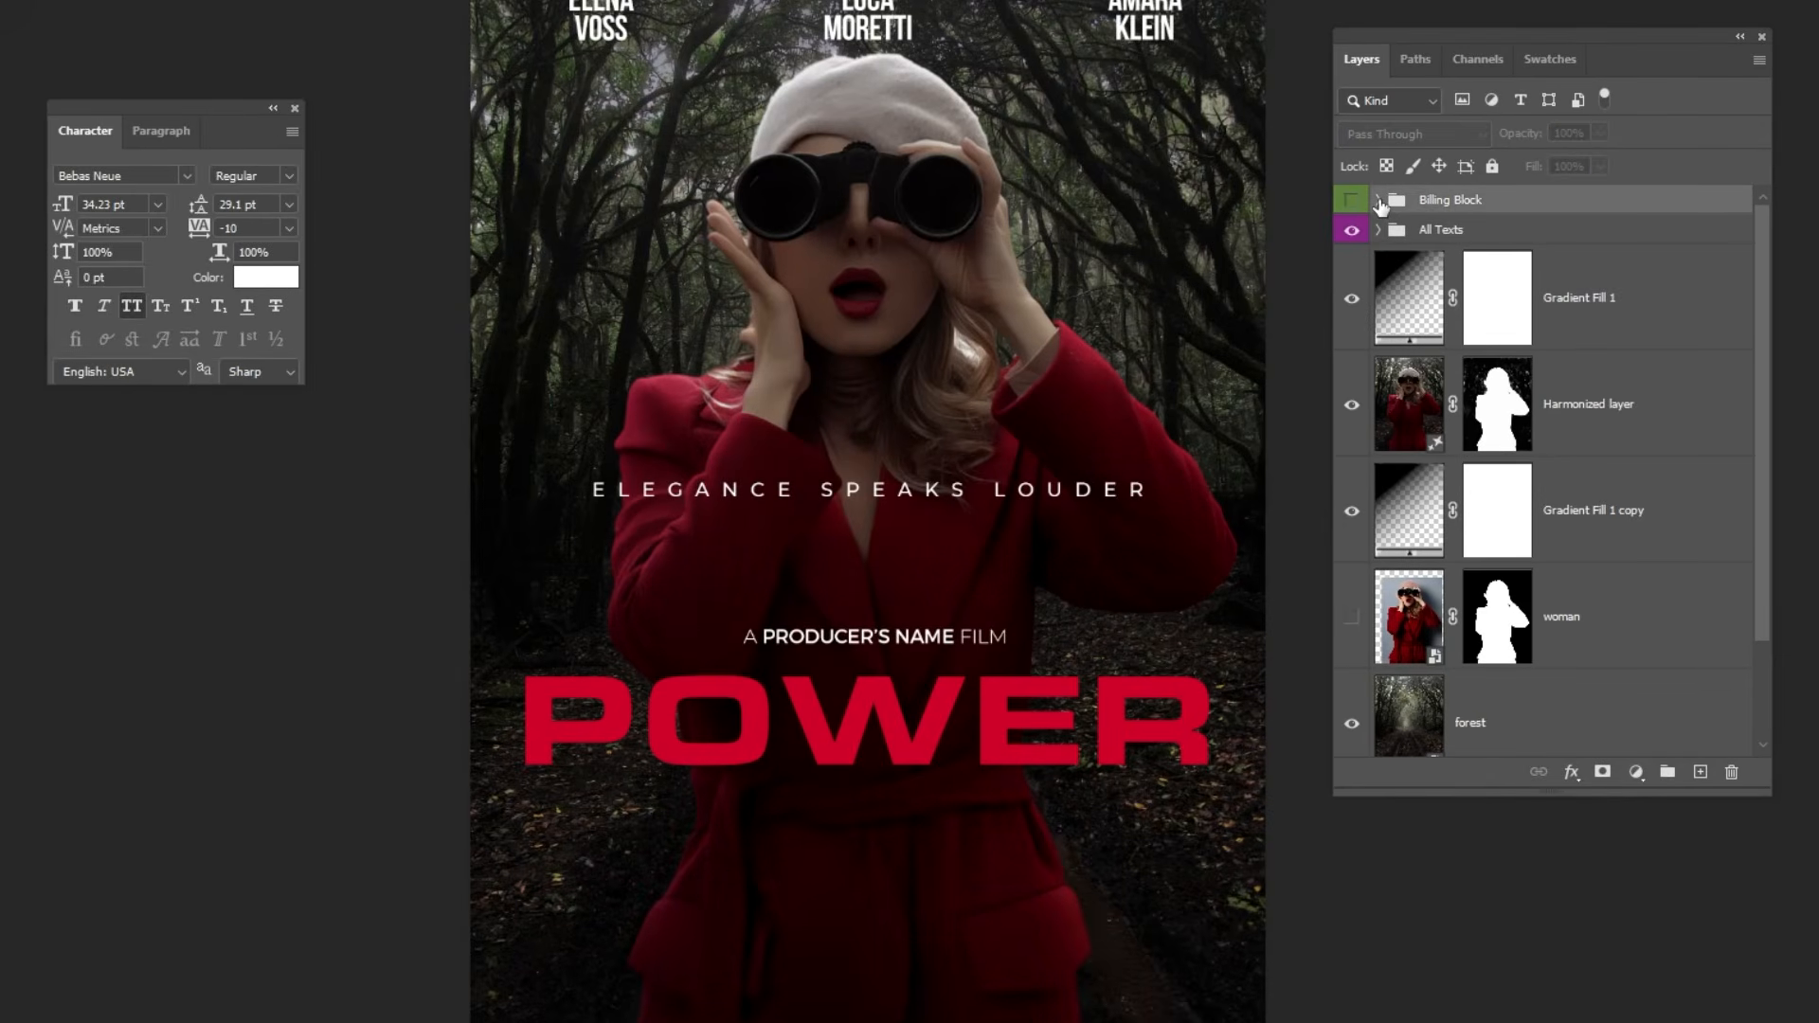
click(1378, 201)
click(1351, 200)
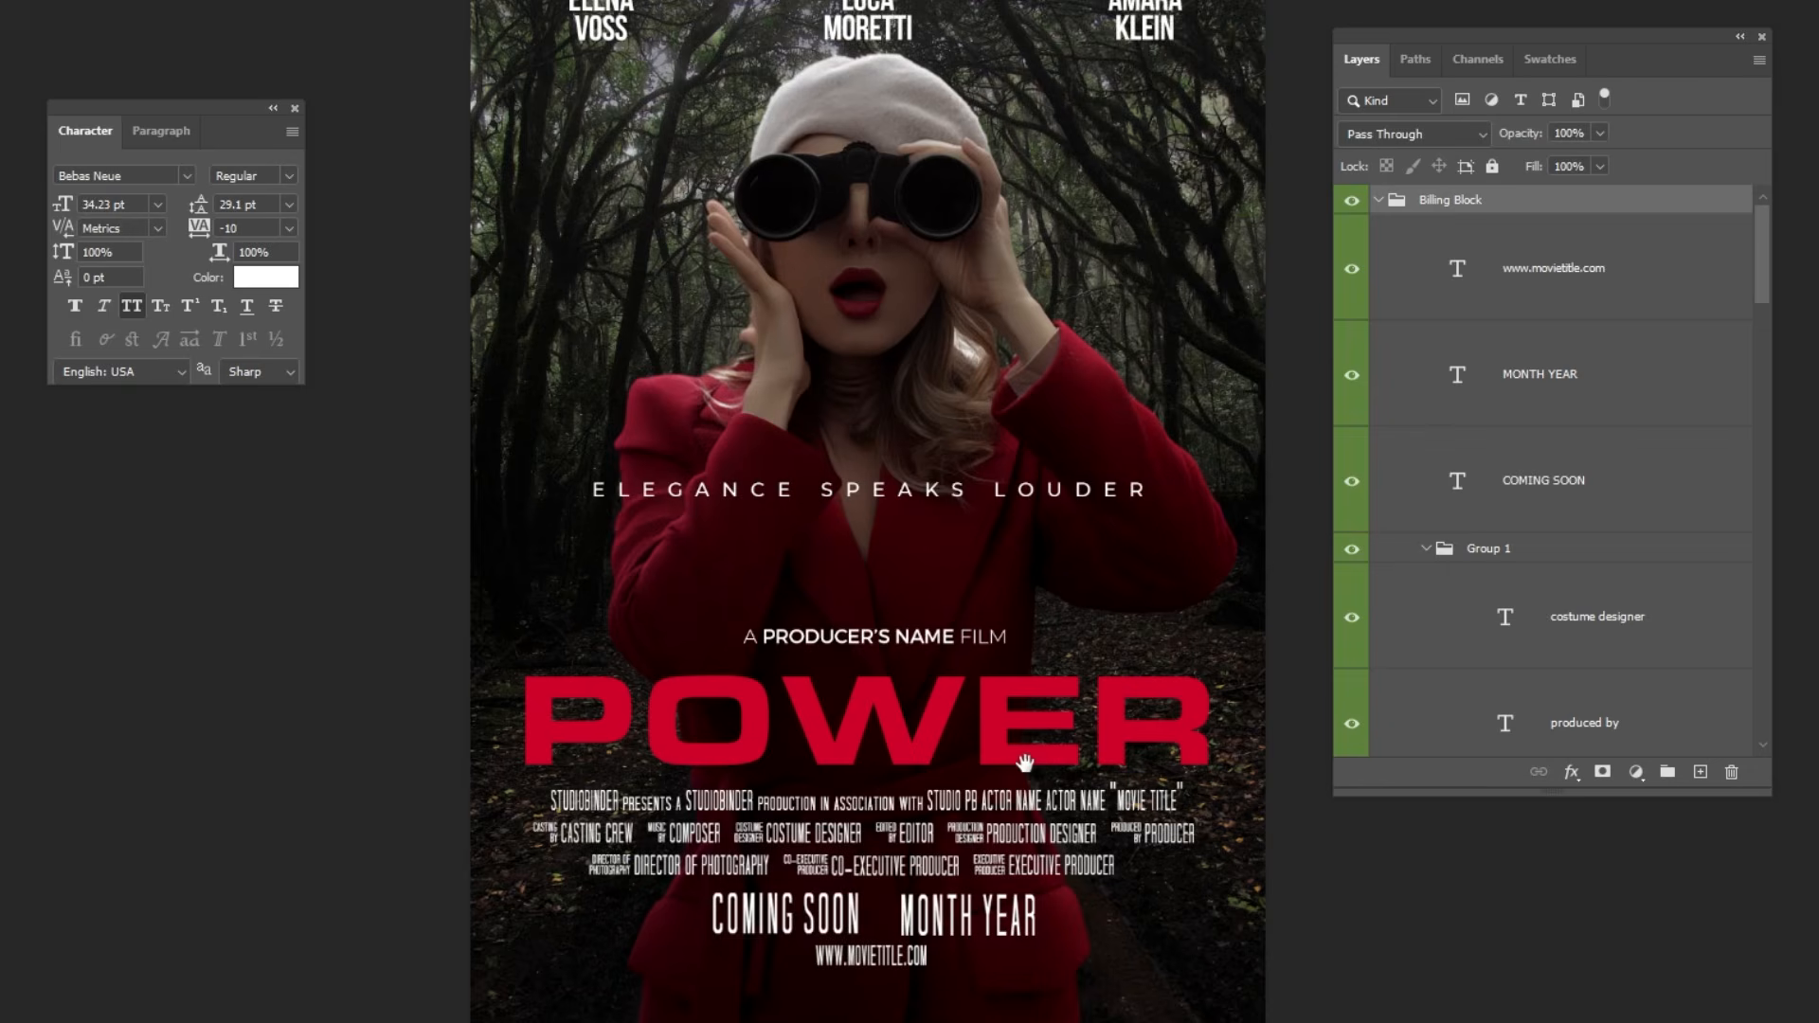
mouse_move(1026, 762)
mouse_down()
mouse_move(1002, 639)
mouse_move(1007, 791)
mouse_move(995, 772)
mouse_up()
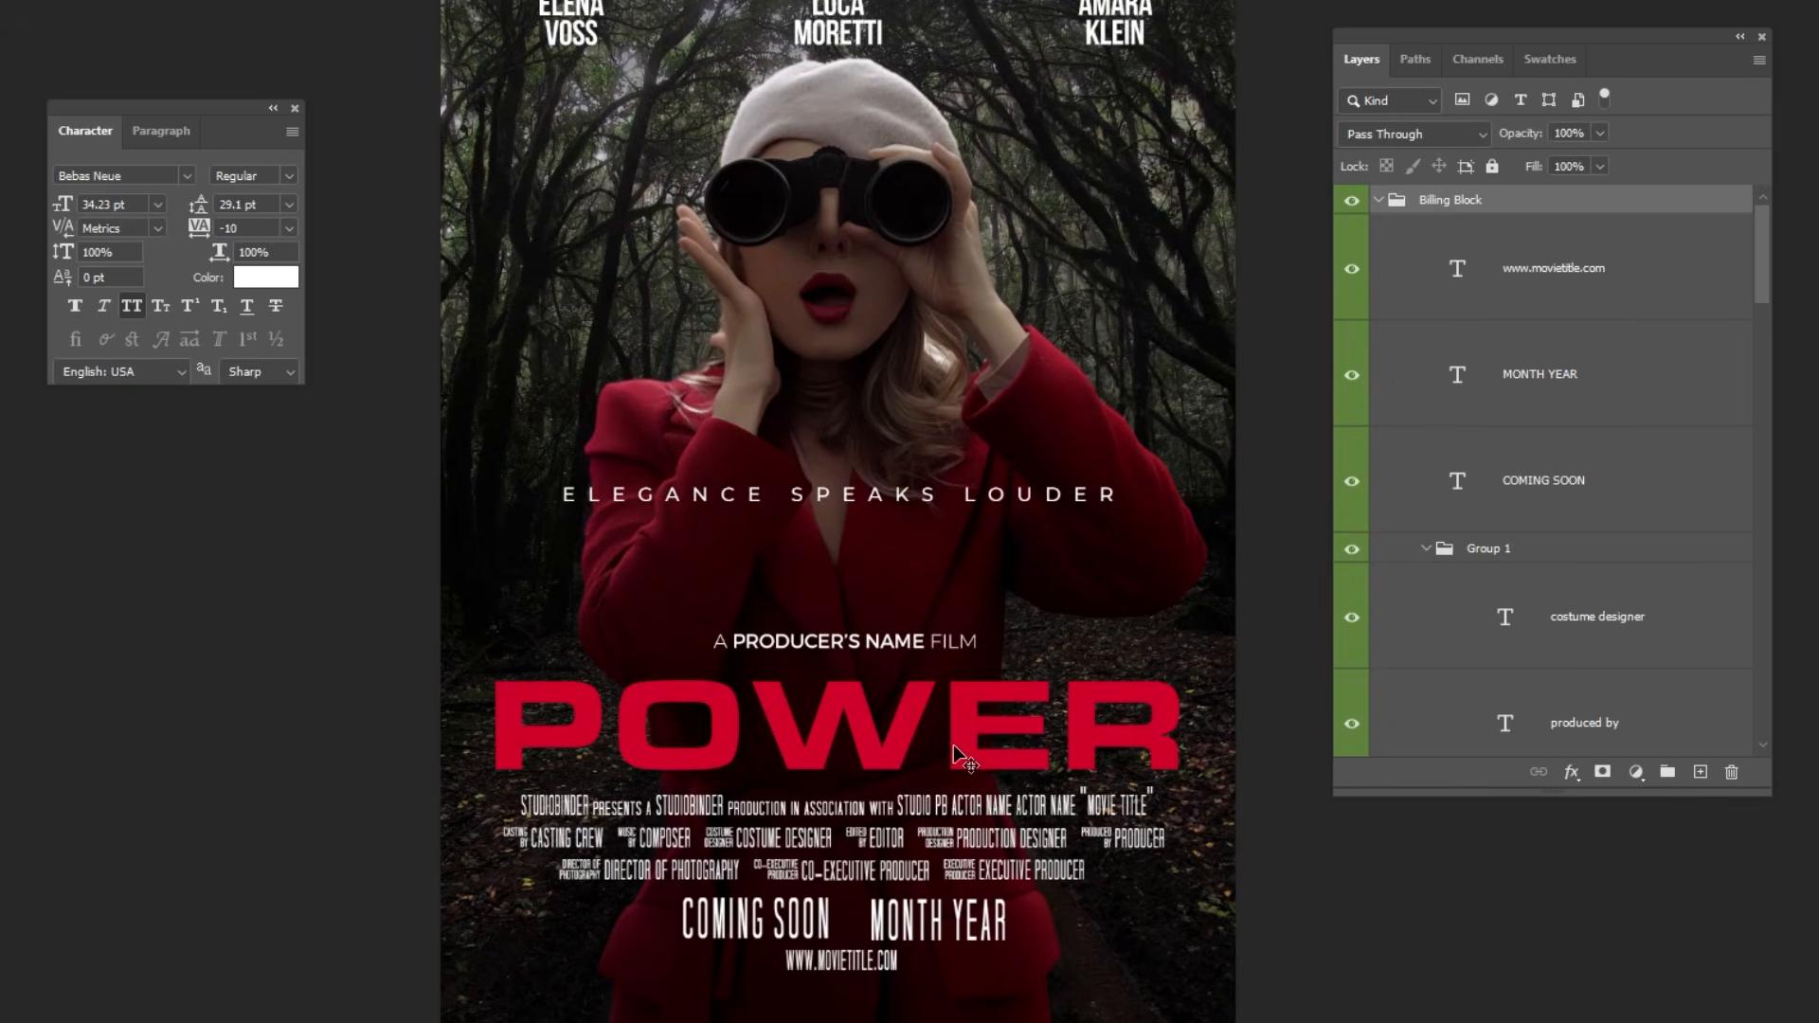
Place the text cursor in the credits line beneath the POWER title to inspect the billing text's font and character settings.
drag(224, 145, 291, 736)
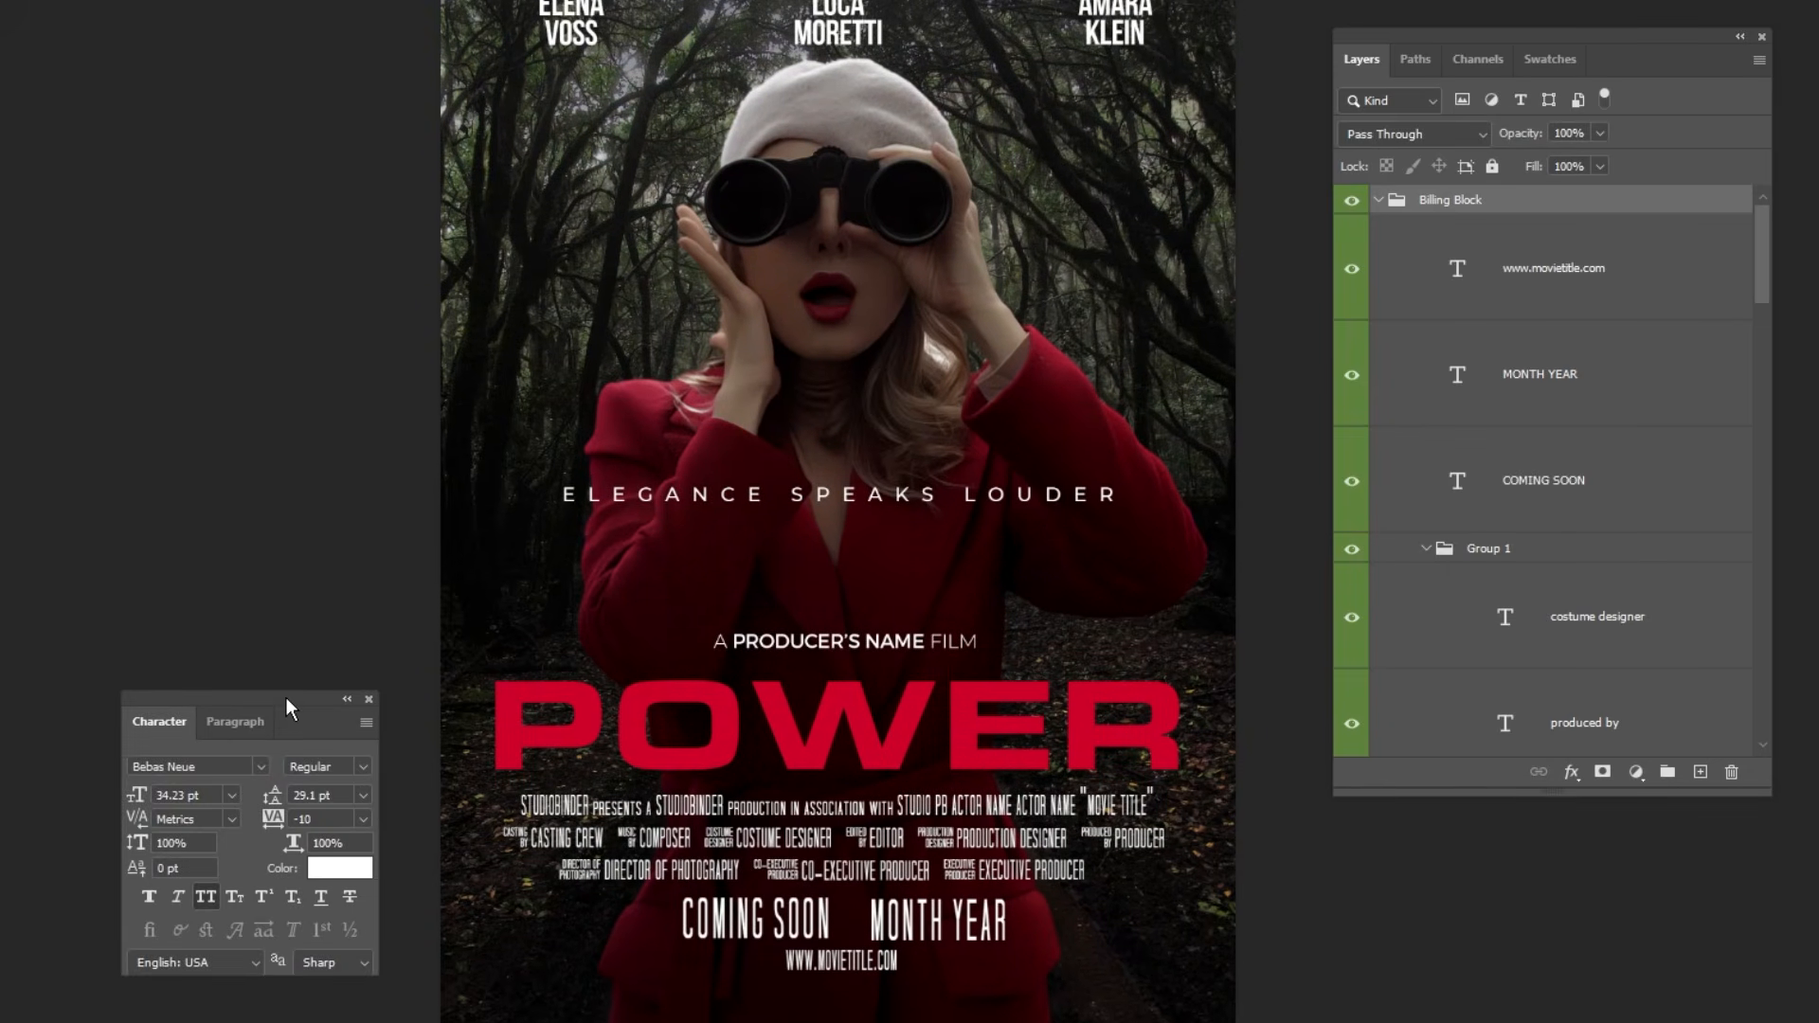
scroll(701, 767, up, 3)
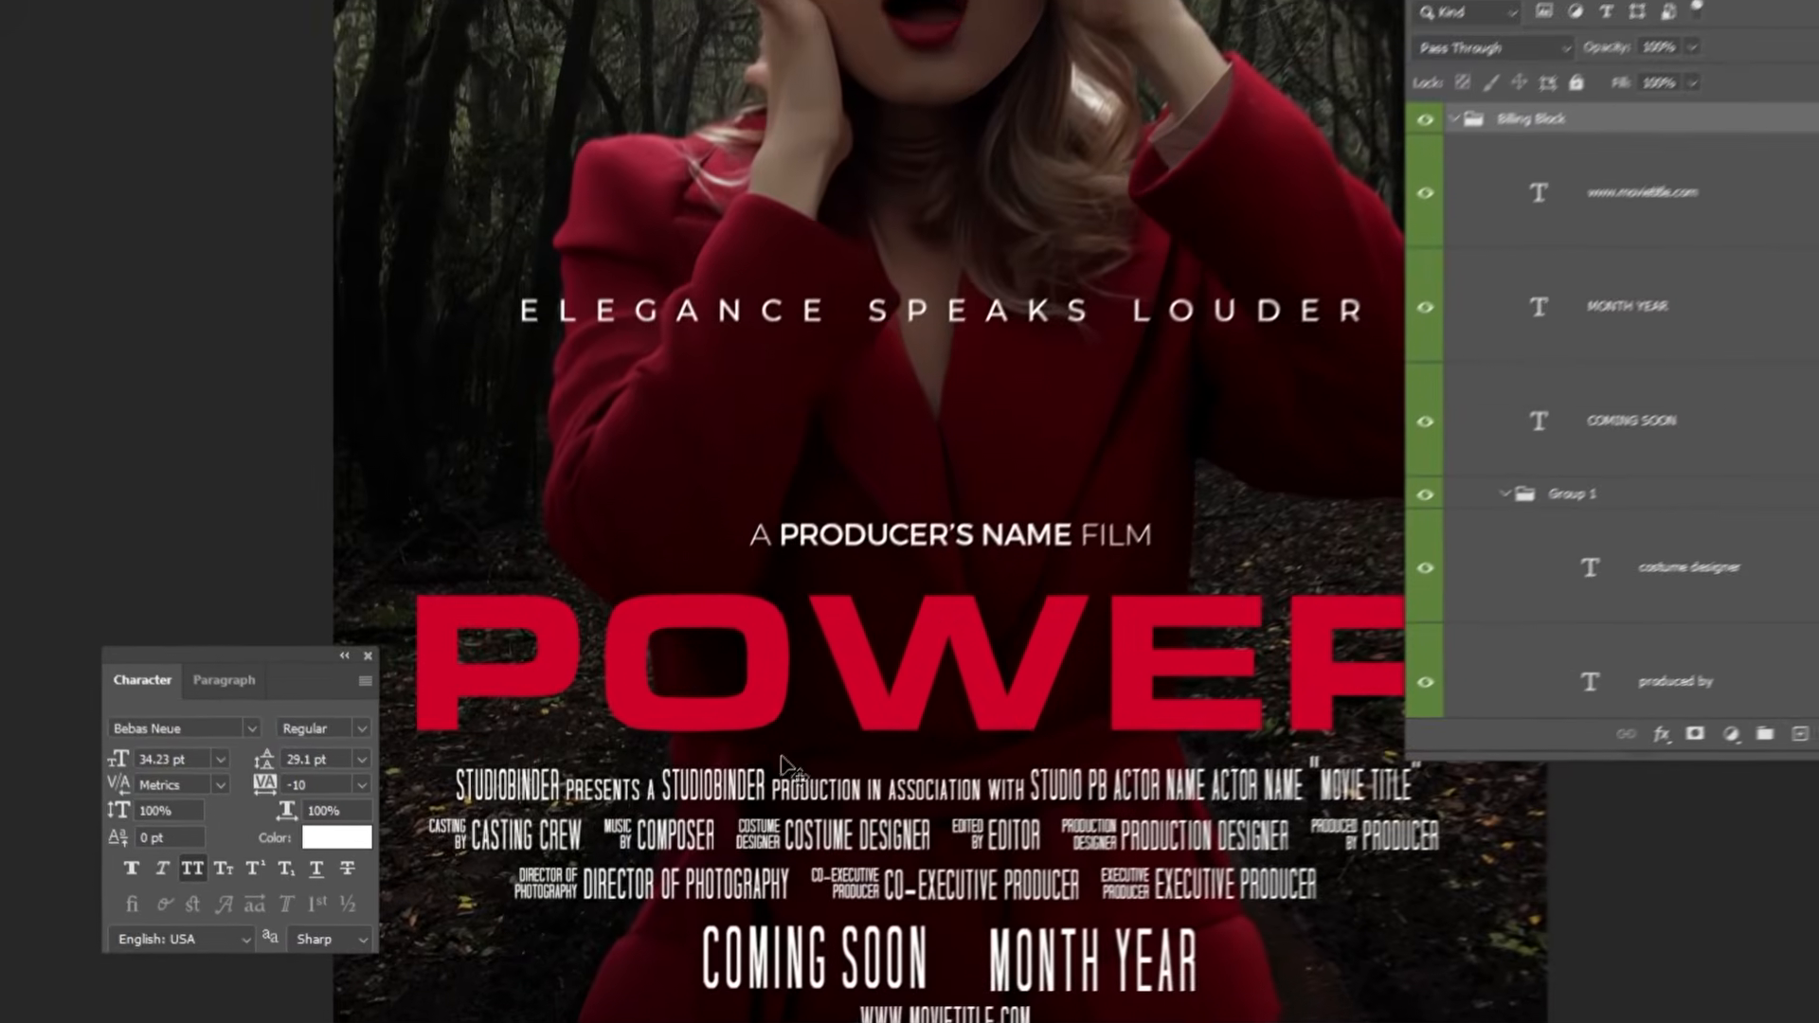
key(t)
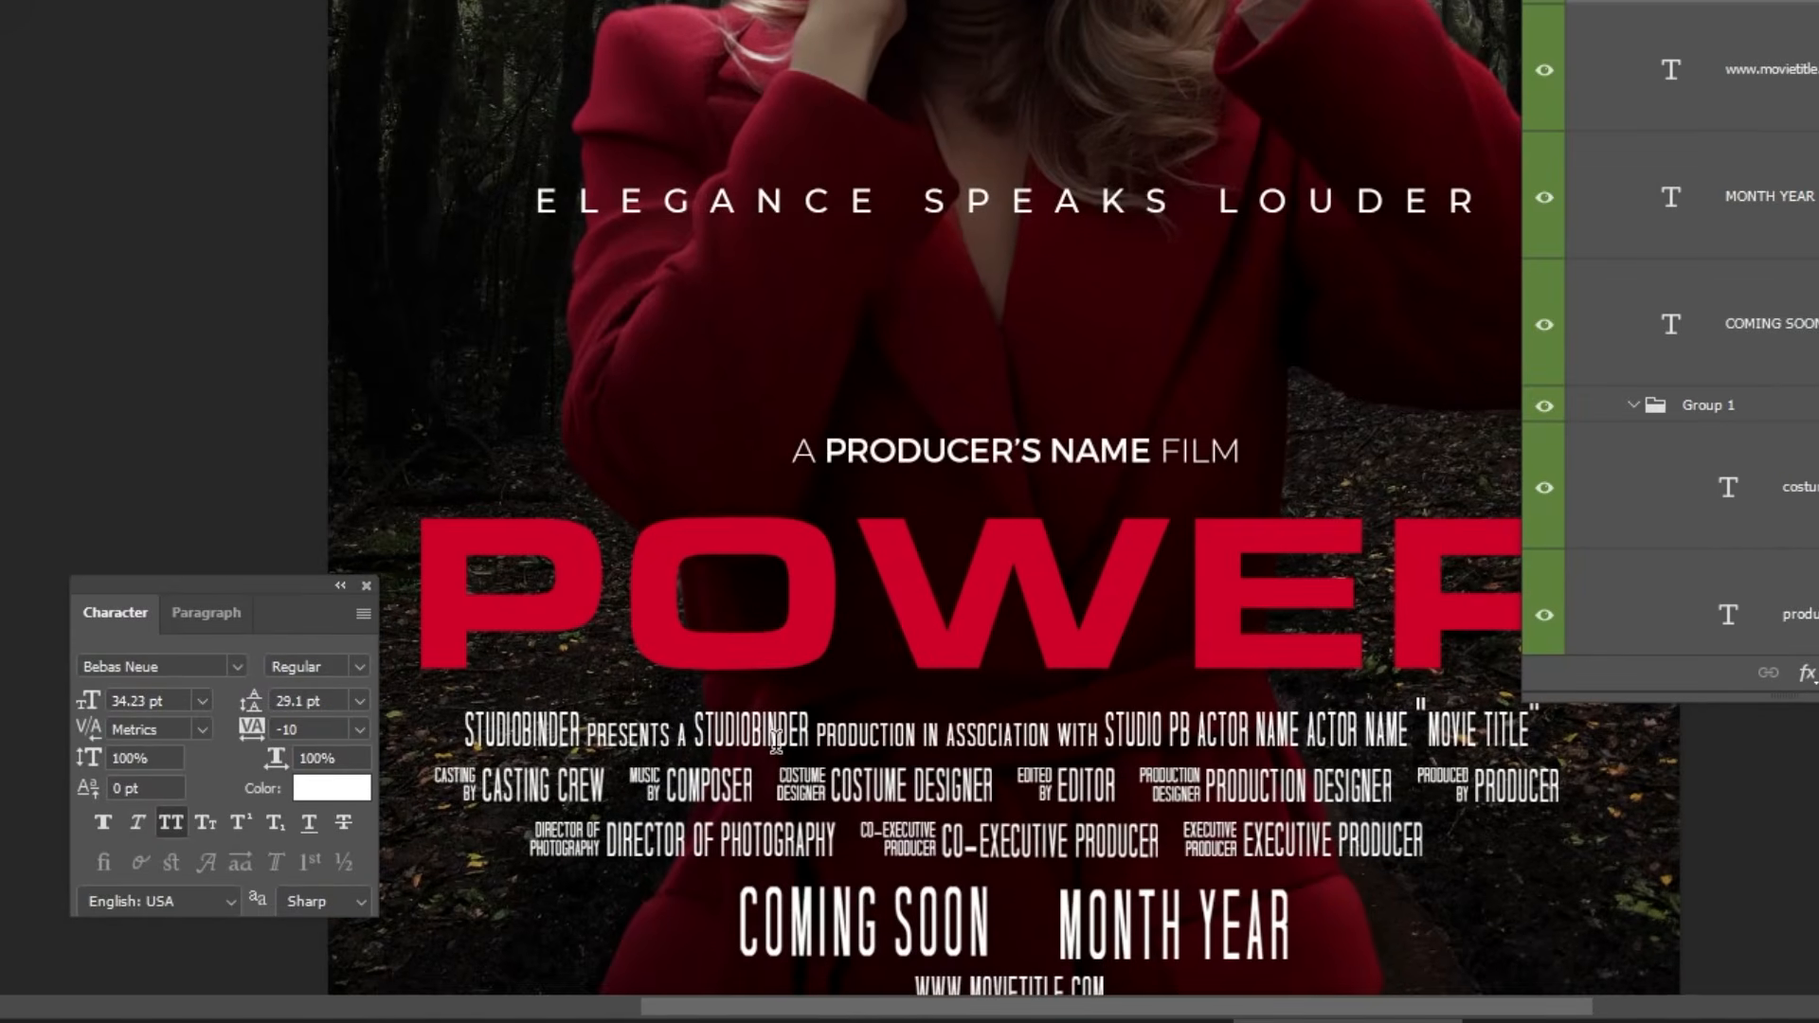
click(697, 785)
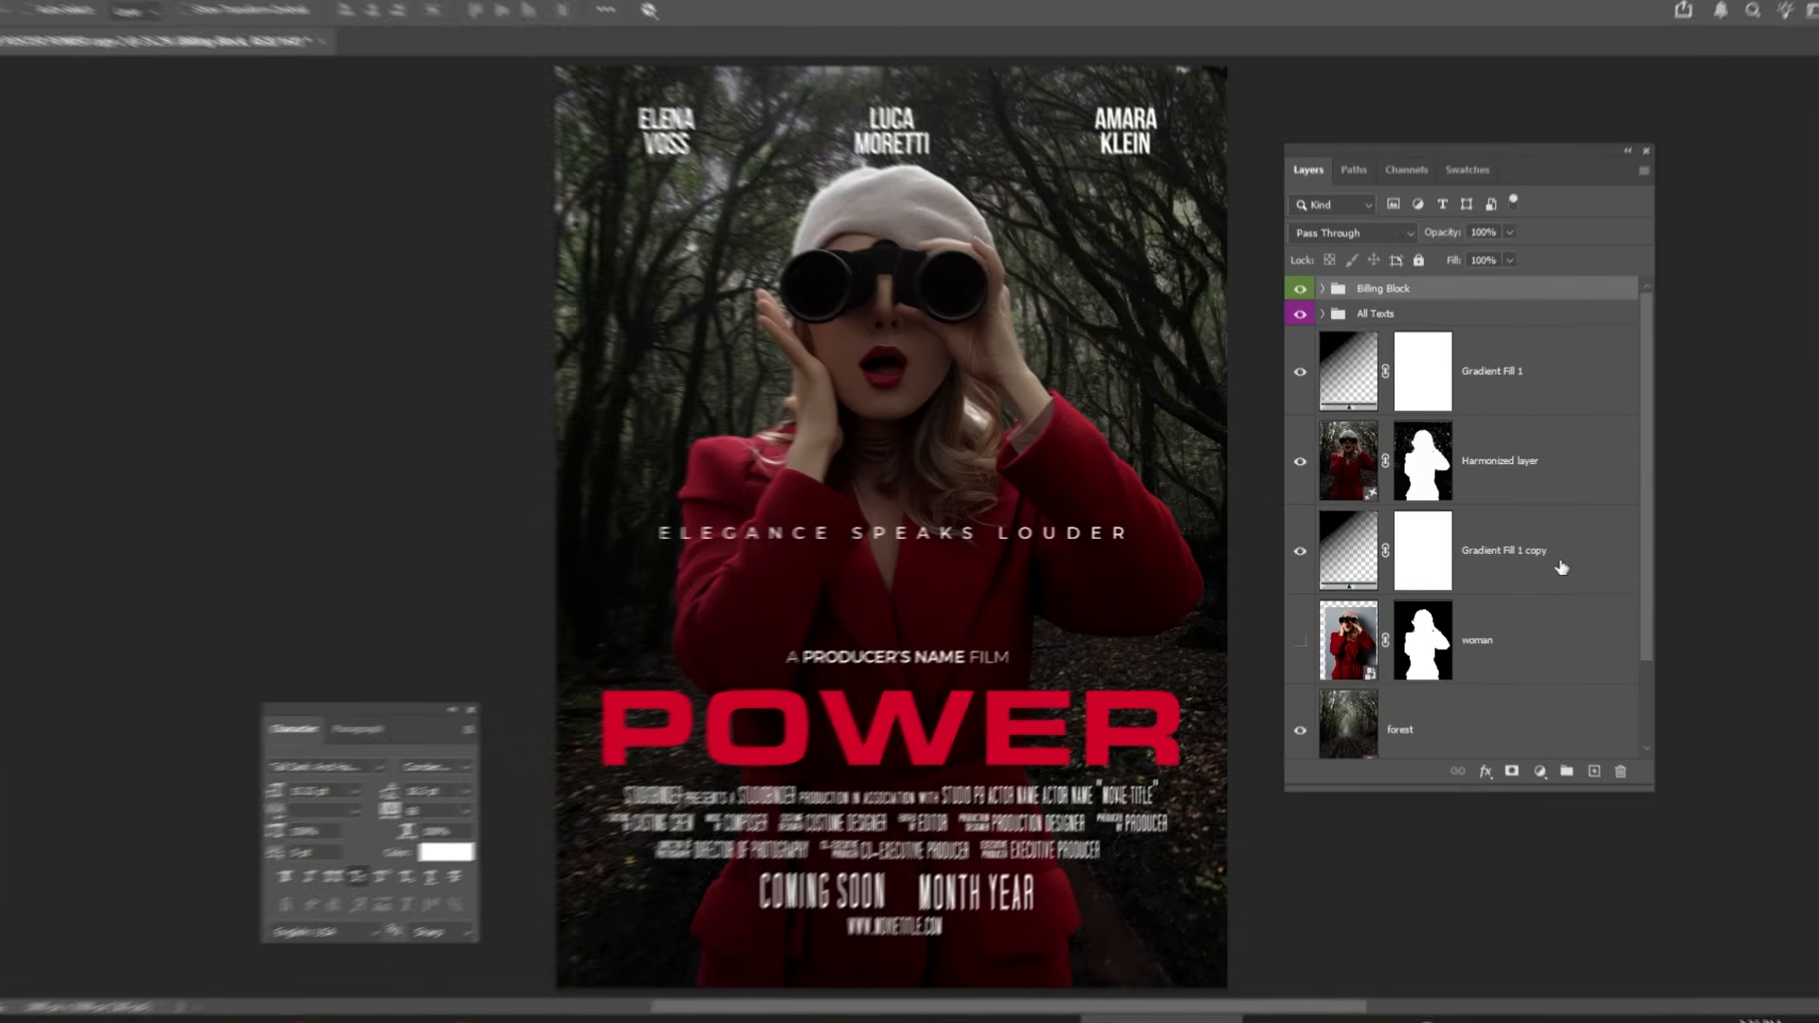
Add a Color and vibrance adjustment layer above the Billing Block group and shift its white balance slightly toward magenta.
click(1539, 771)
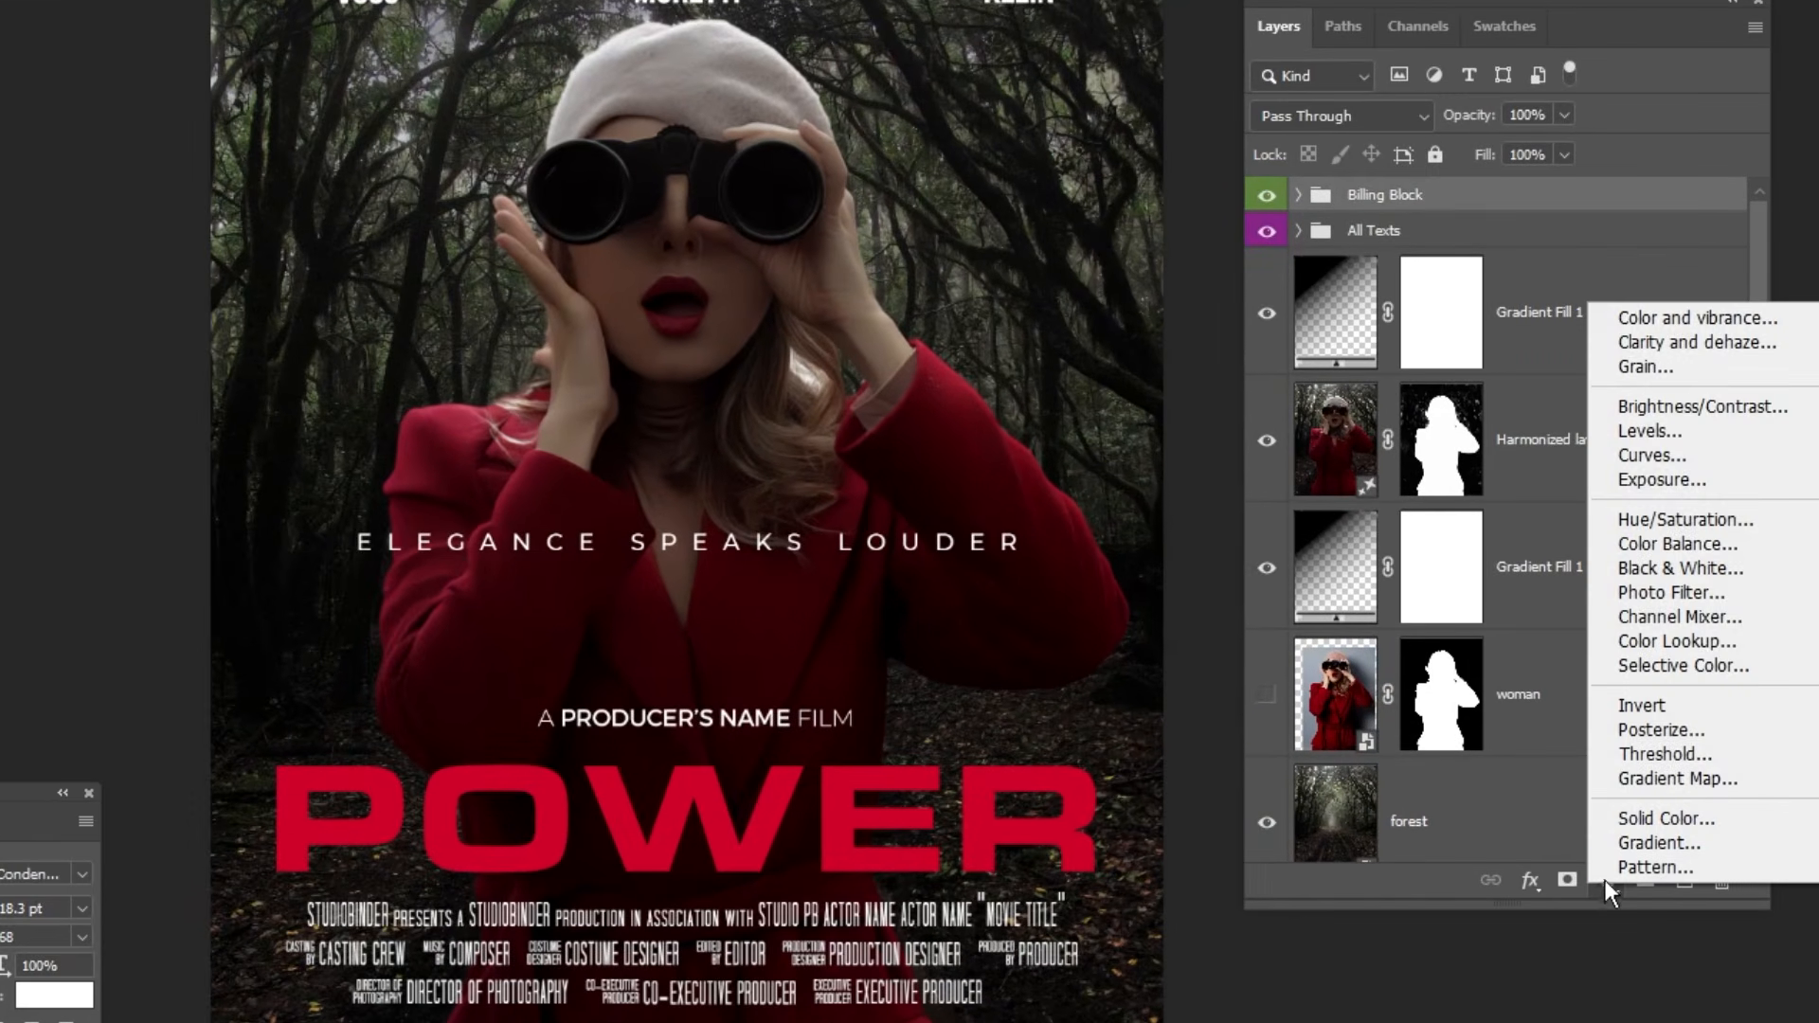
click(1677, 325)
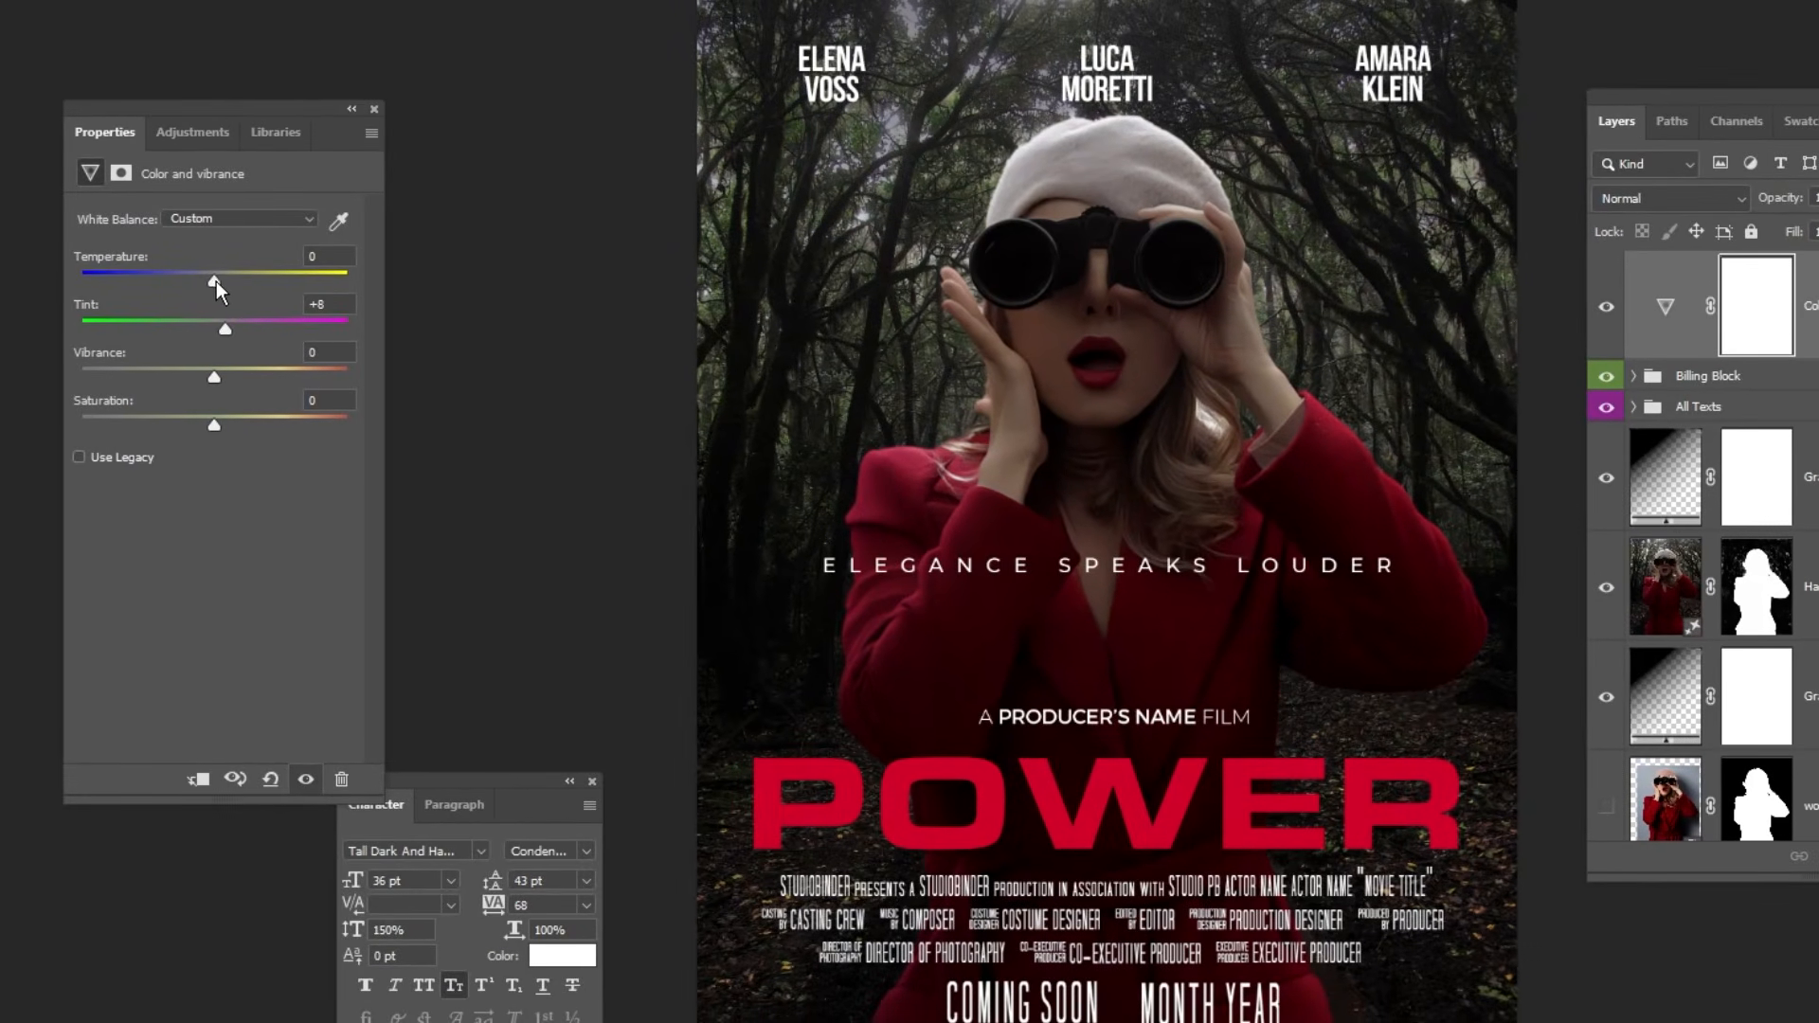
drag(215, 280, 233, 327)
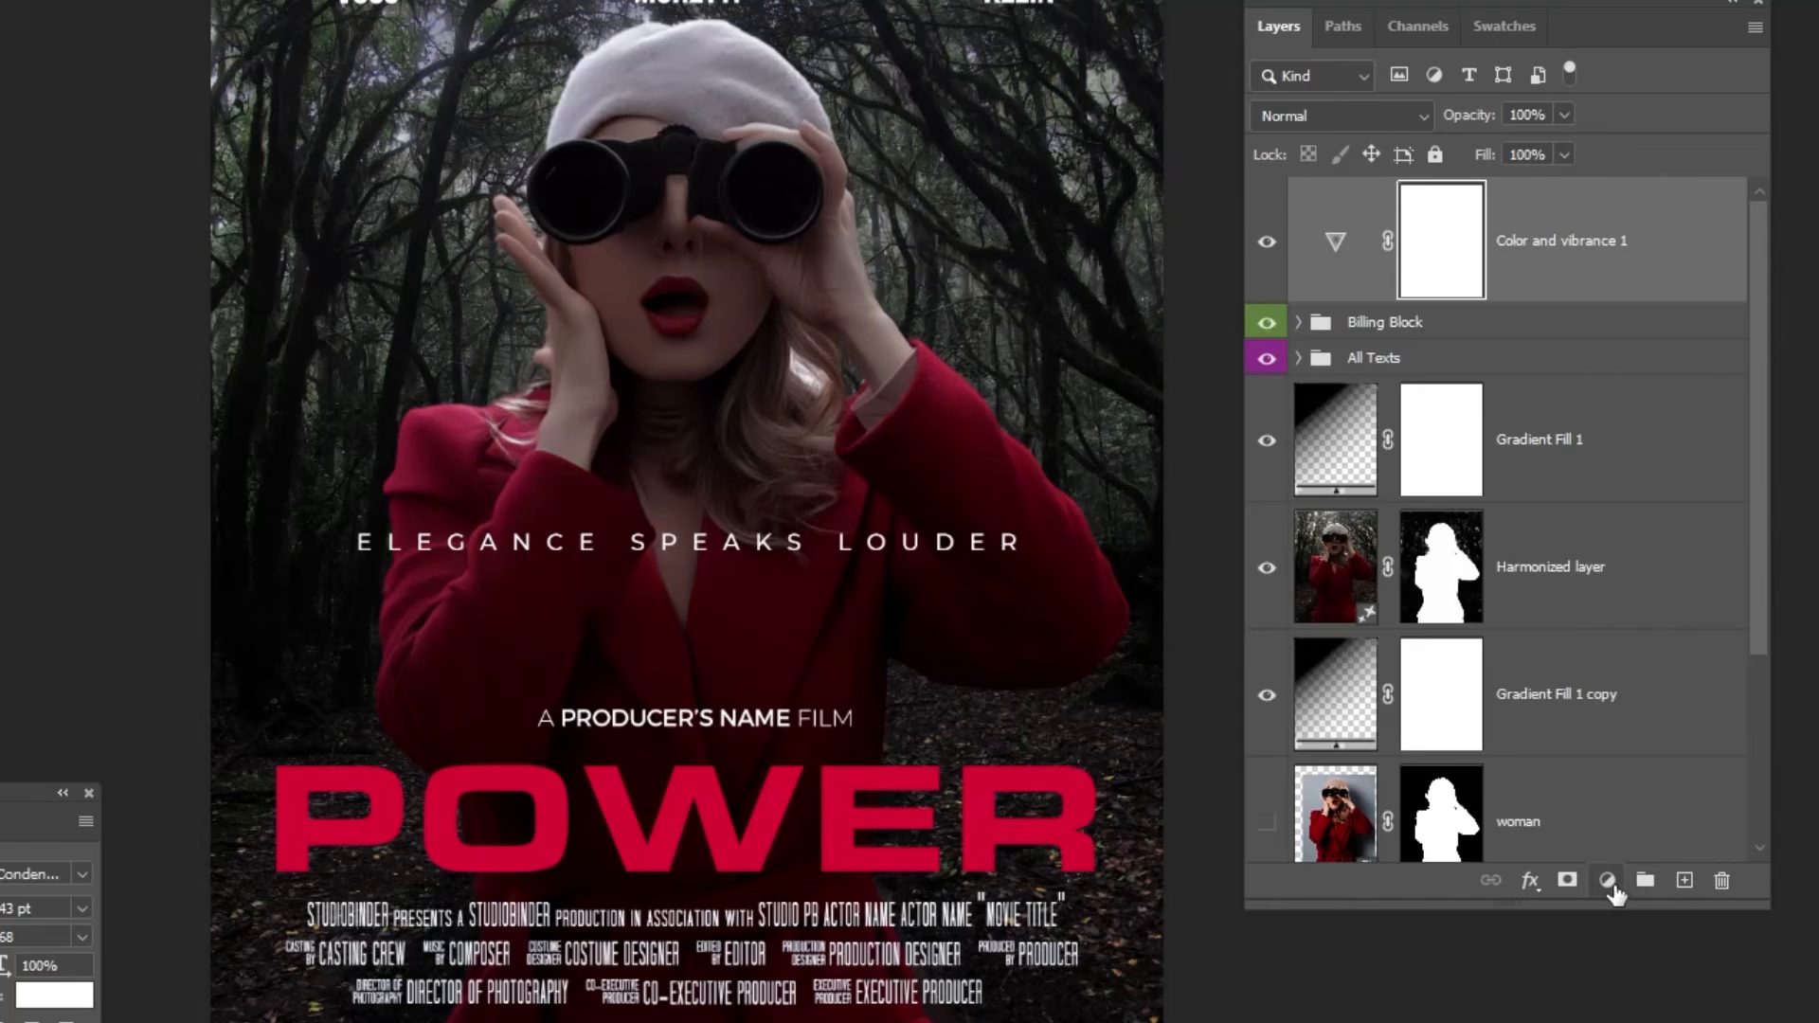
Add a Levels adjustment layer on top with RGB input levels of 8, 1.05 and 209.
click(1611, 885)
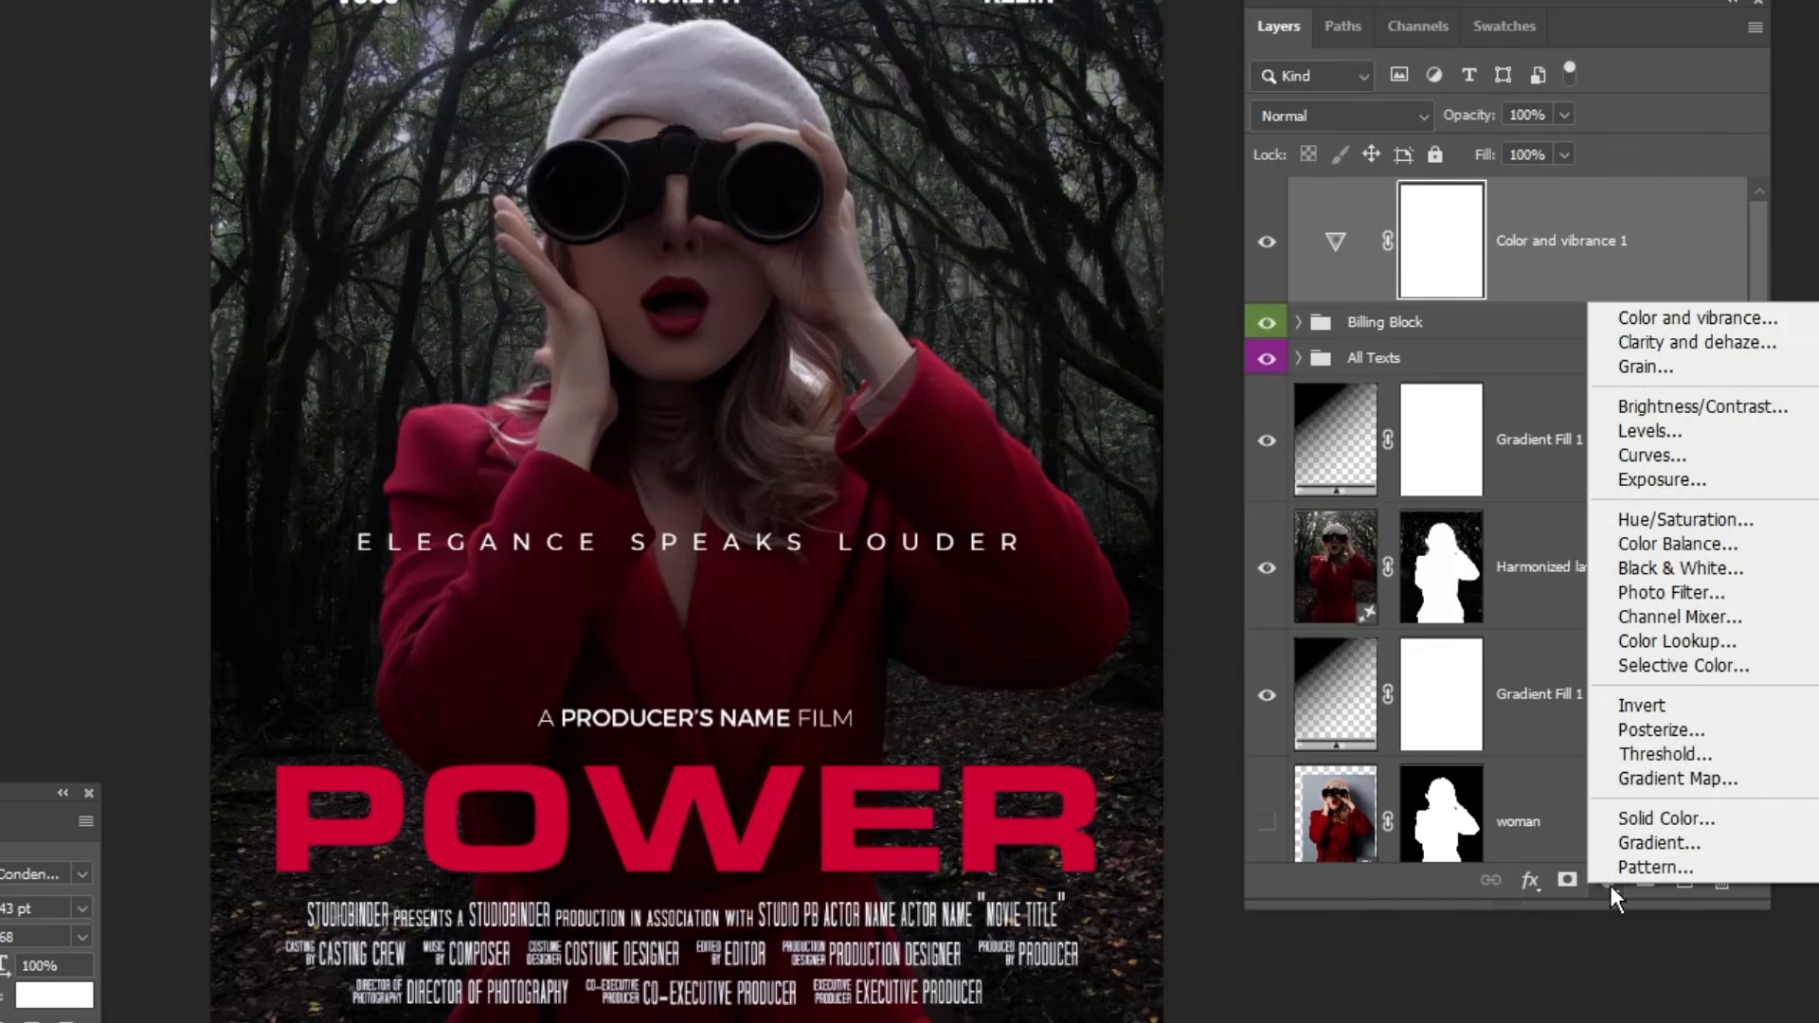
click(1648, 431)
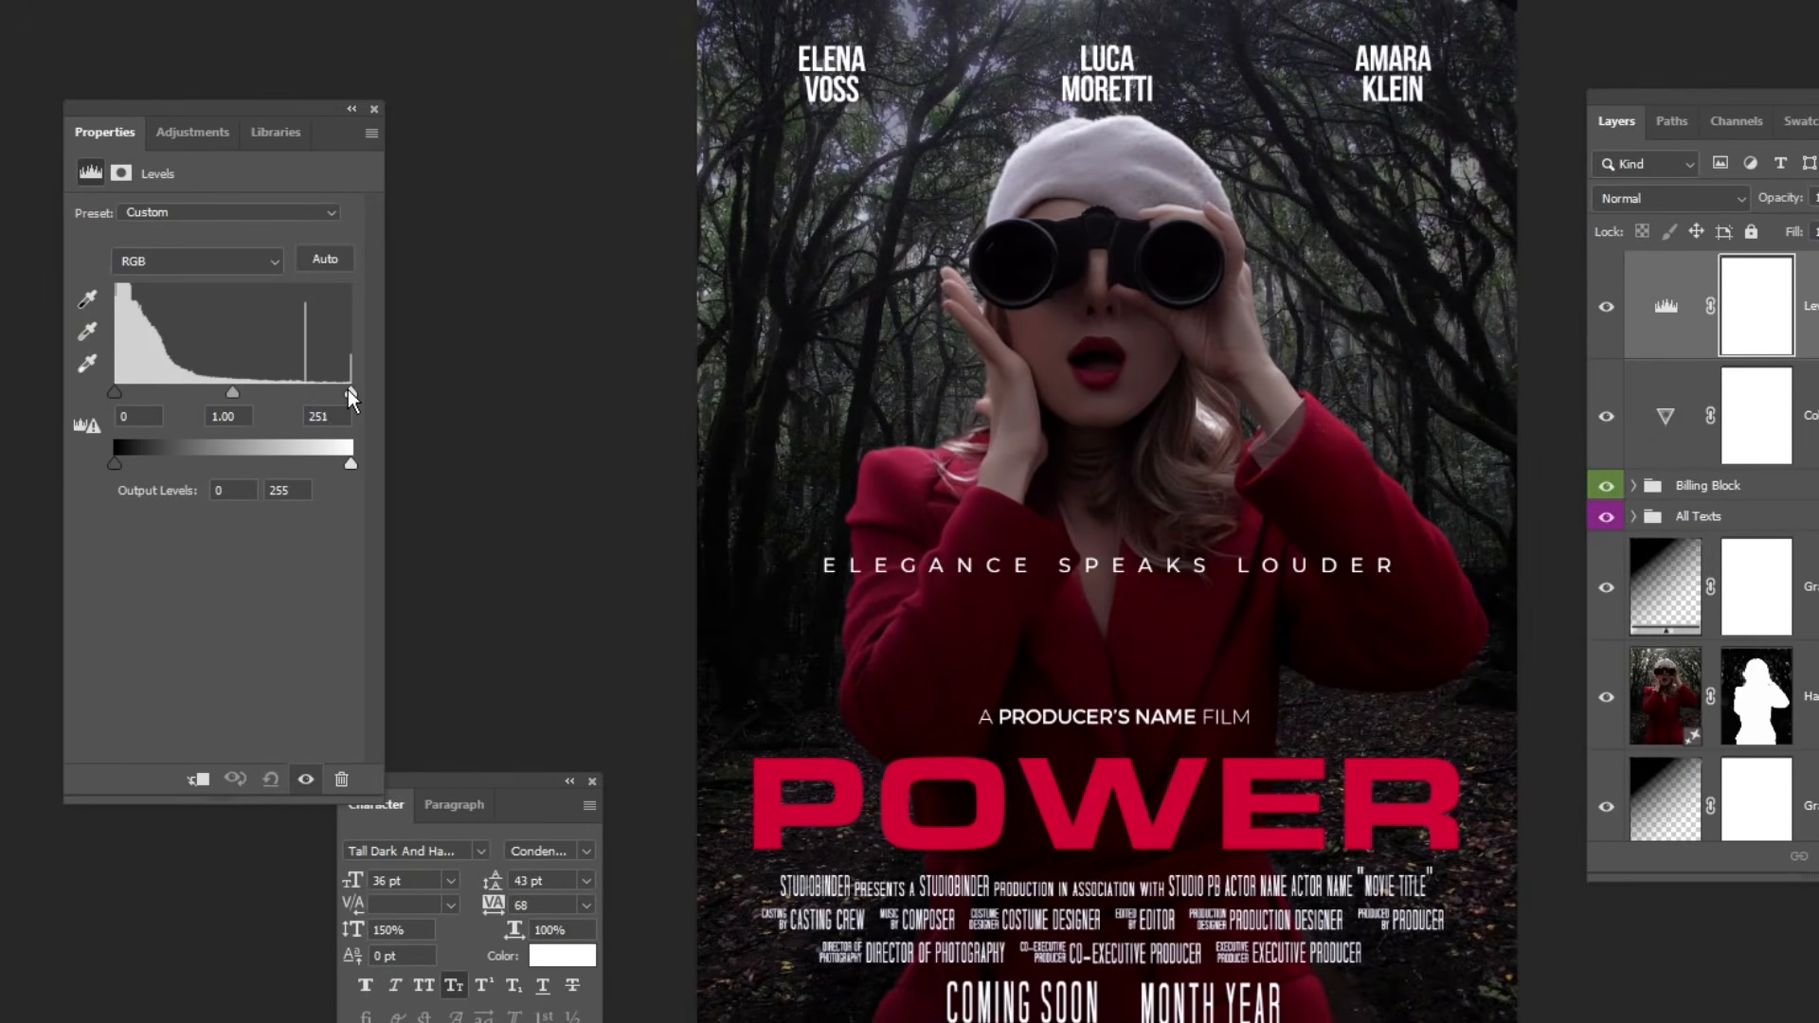
drag(349, 389, 309, 390)
drag(121, 389, 207, 390)
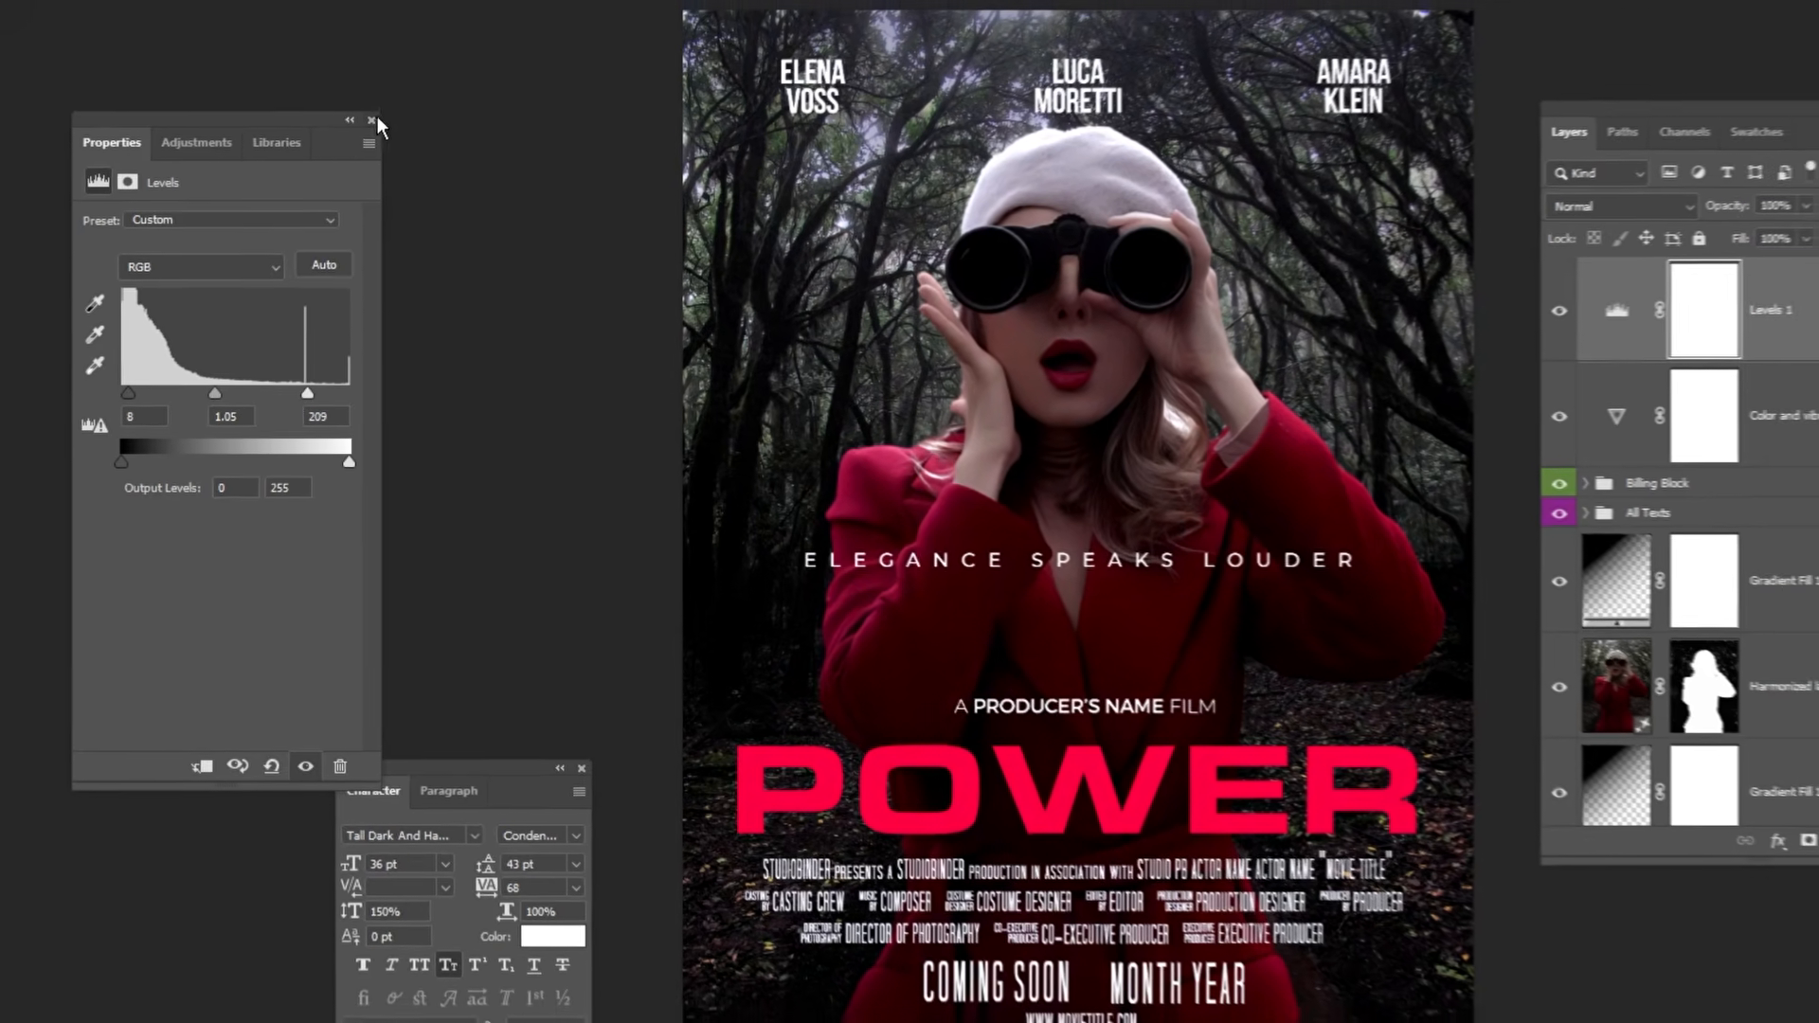
click(374, 109)
Hide and reshow the Levels and Color and vibrance adjustment layers to compare the poster before and after grading.
click(1606, 306)
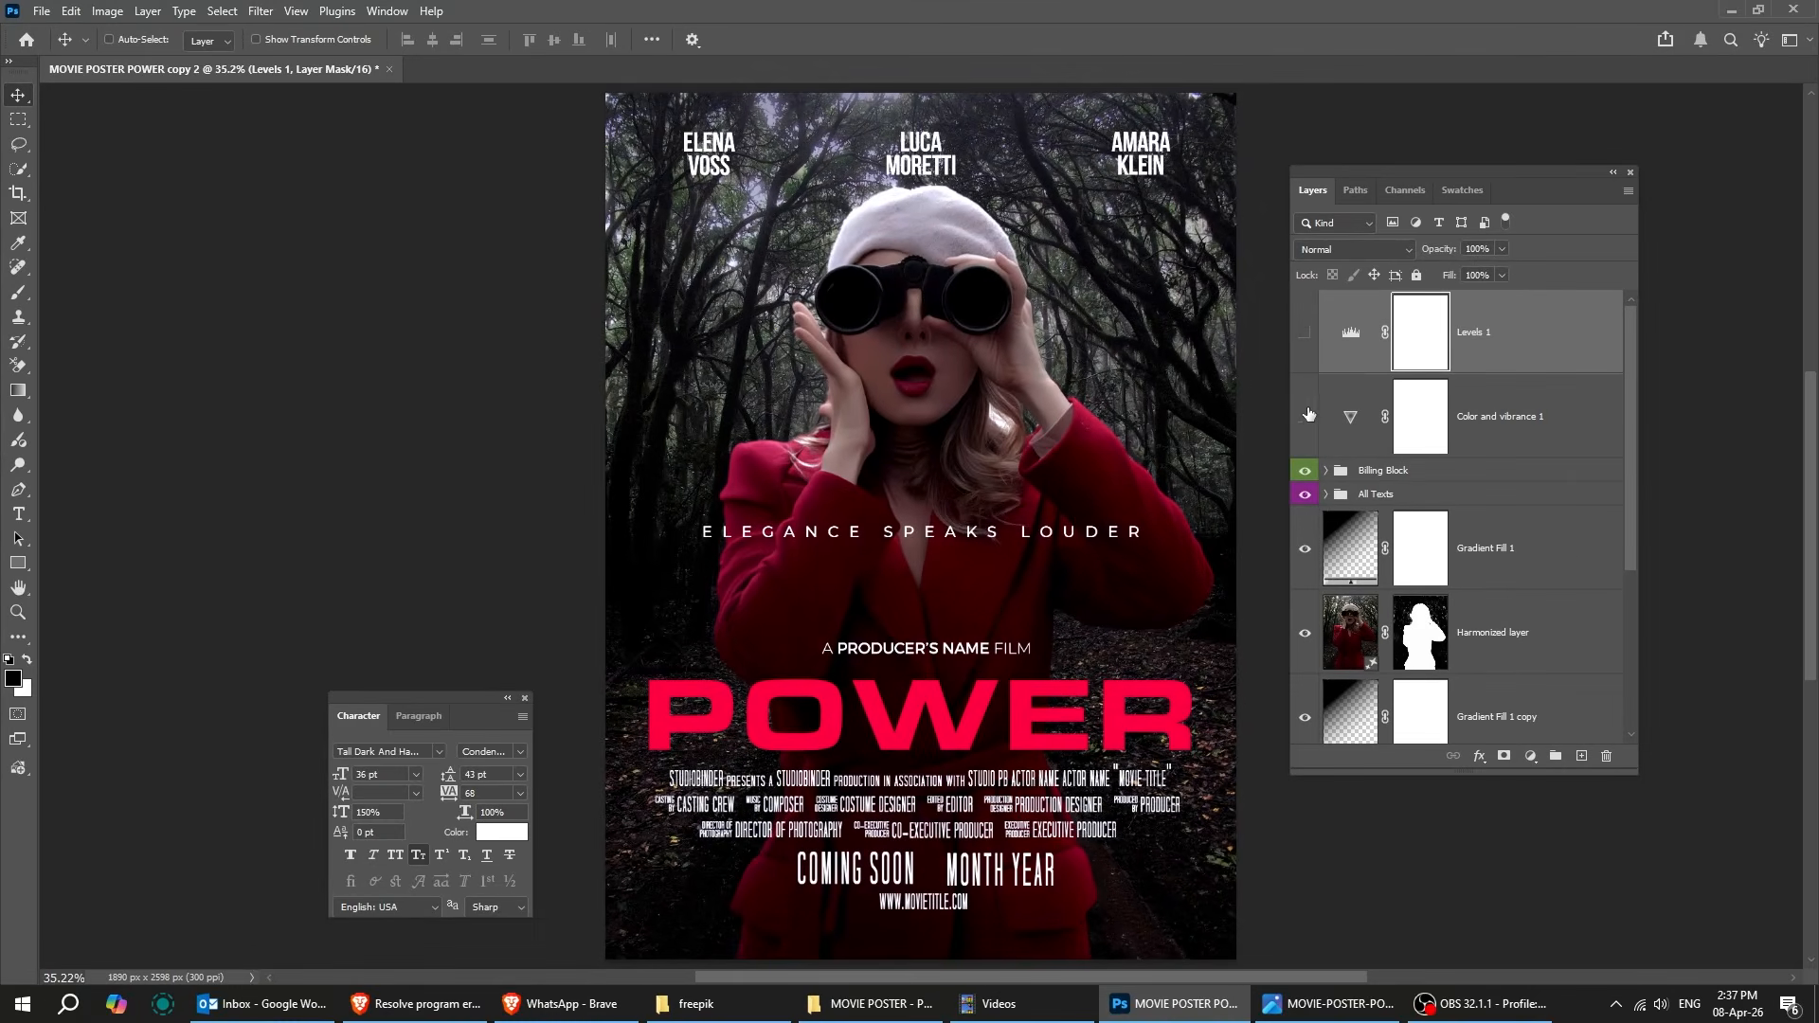
click(1307, 417)
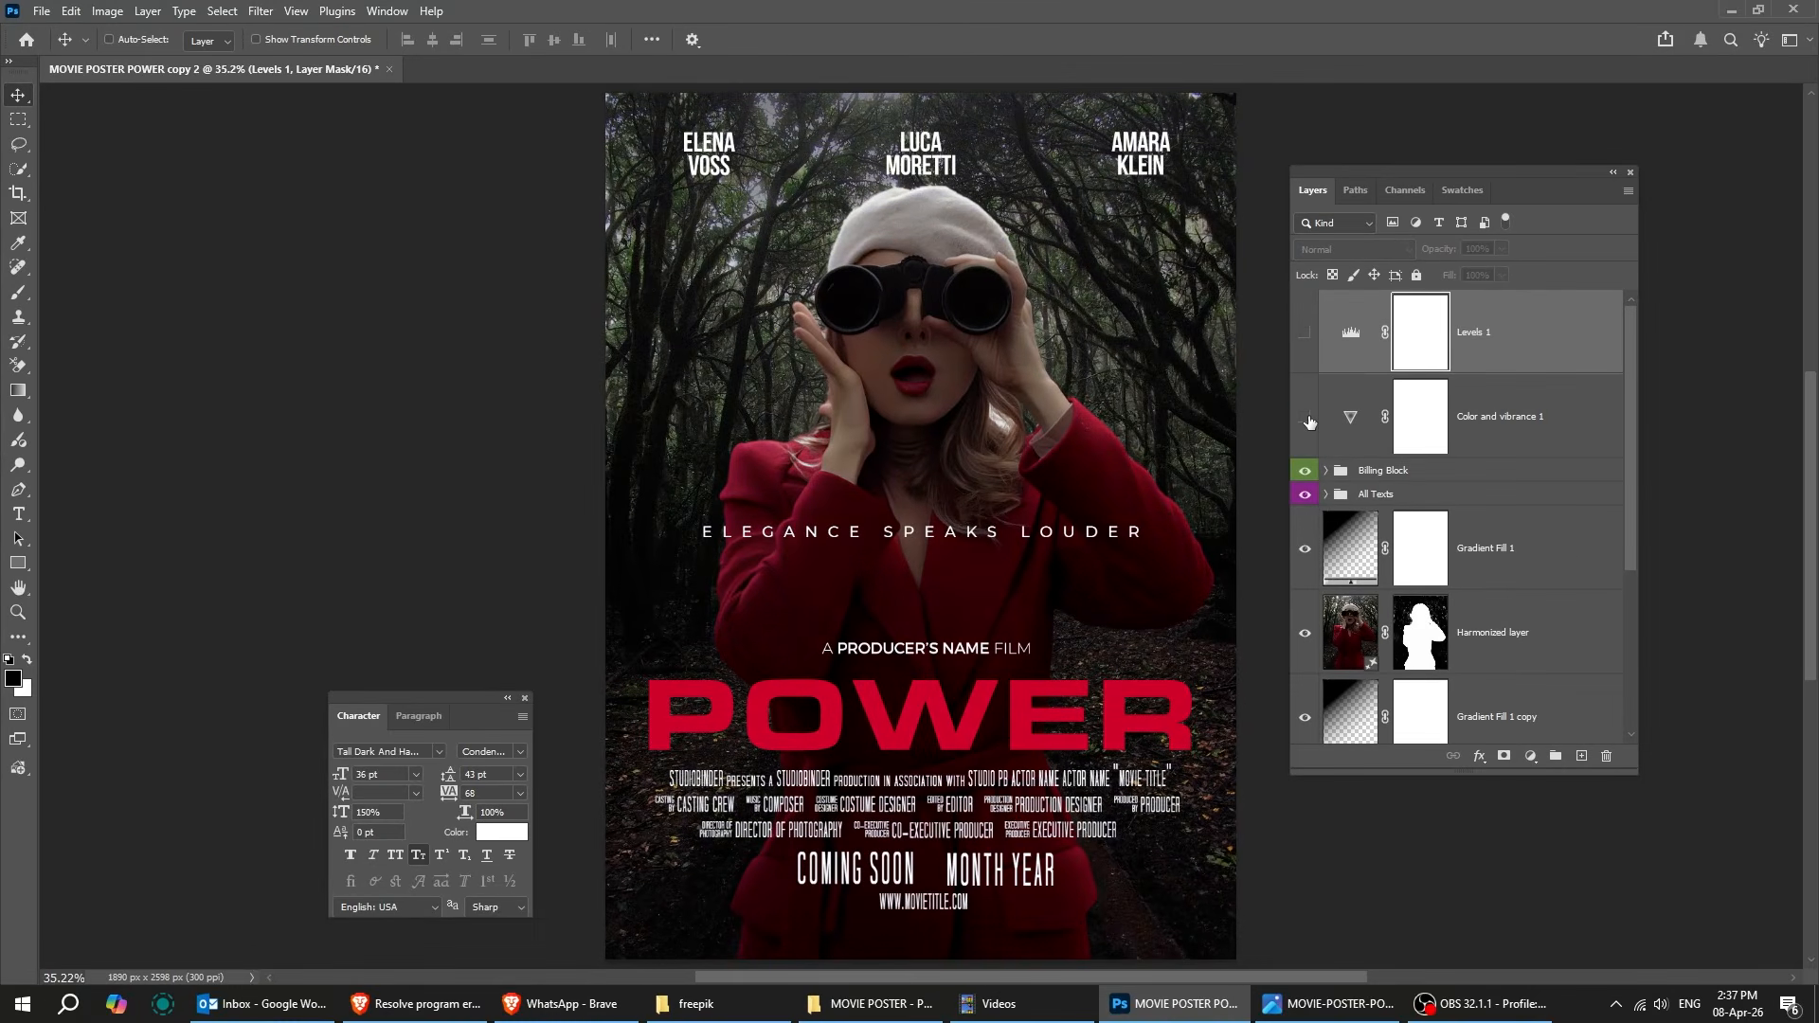
click(1304, 349)
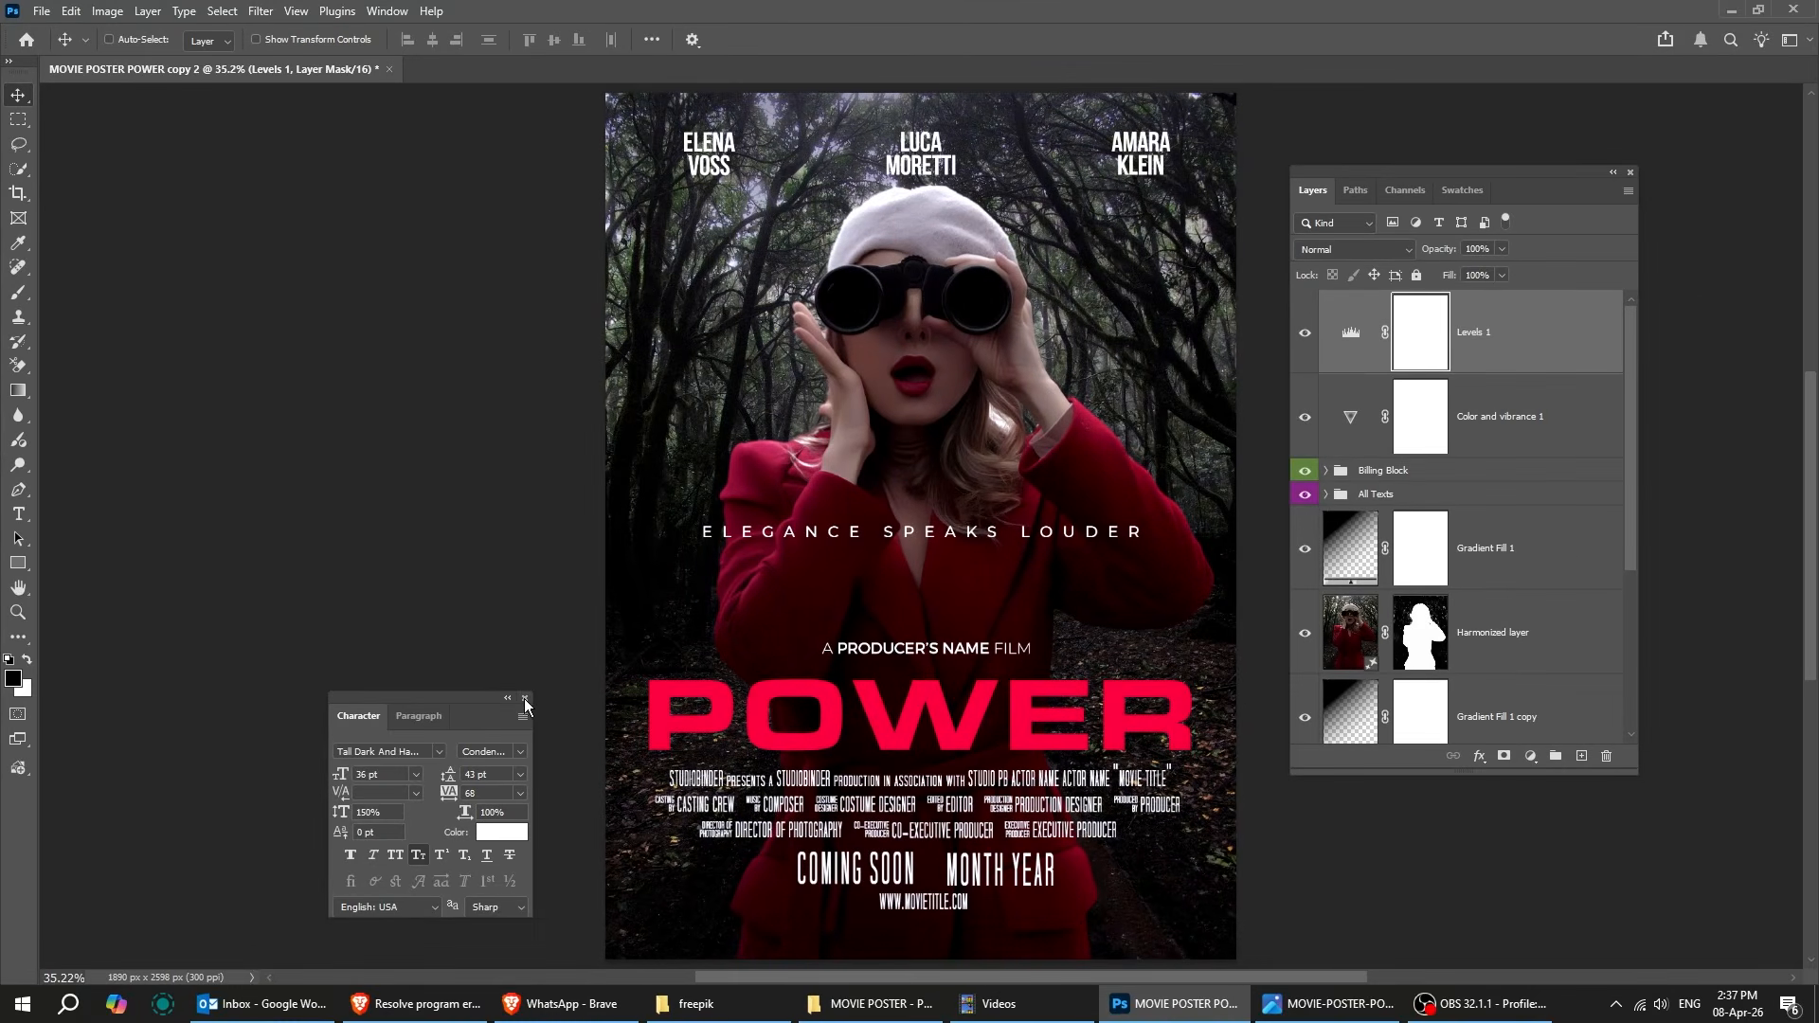